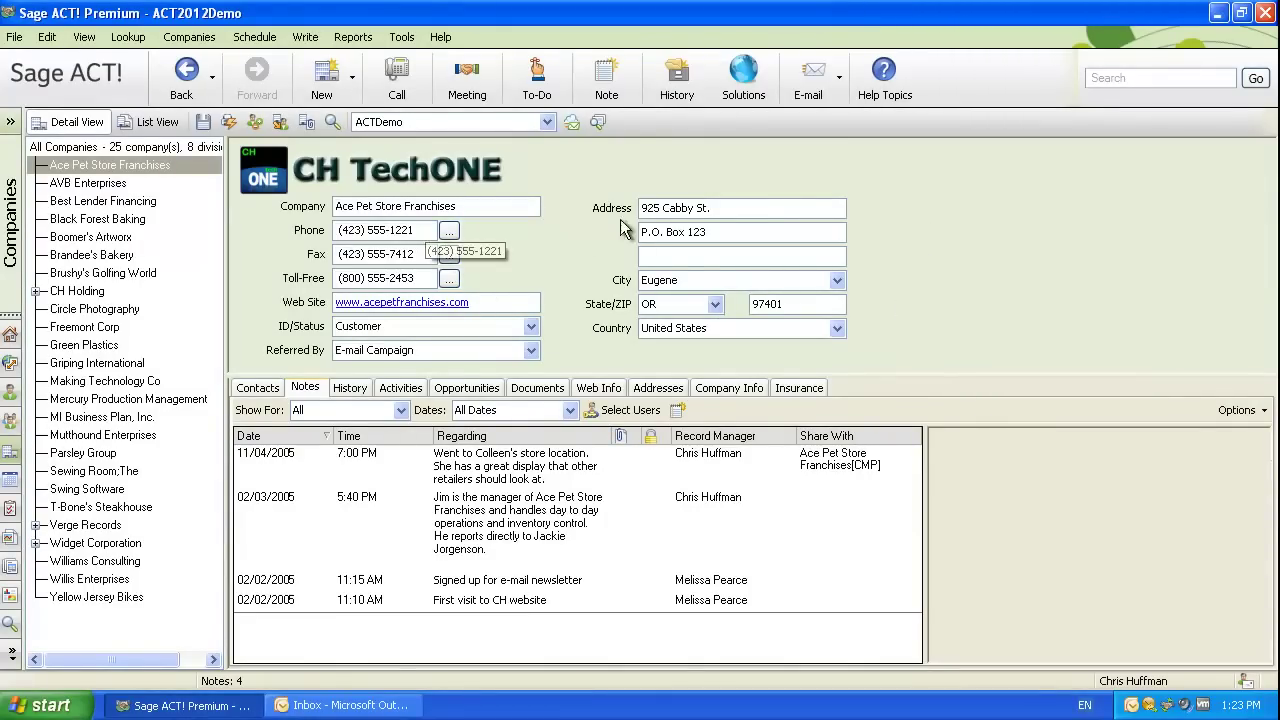
Open the first contact listed under Ace Pet Store Franchises, then return to the company record.
left_click(270, 388)
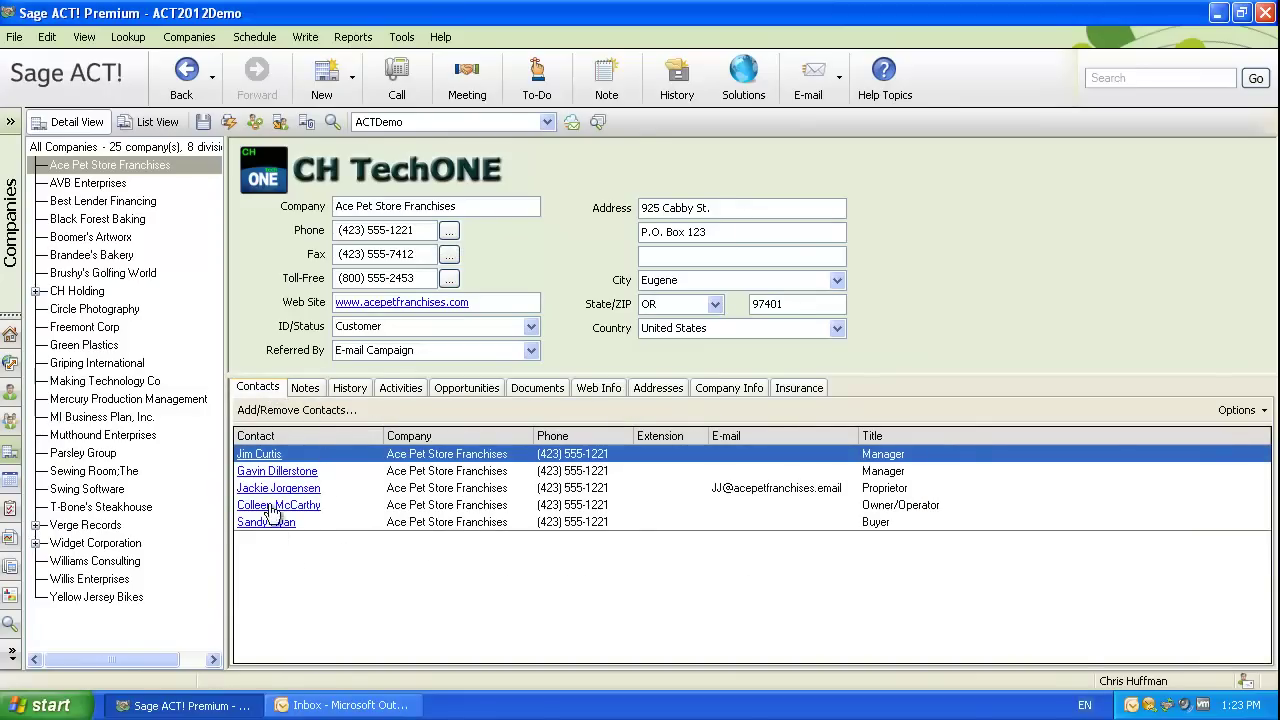
left_click(262, 457)
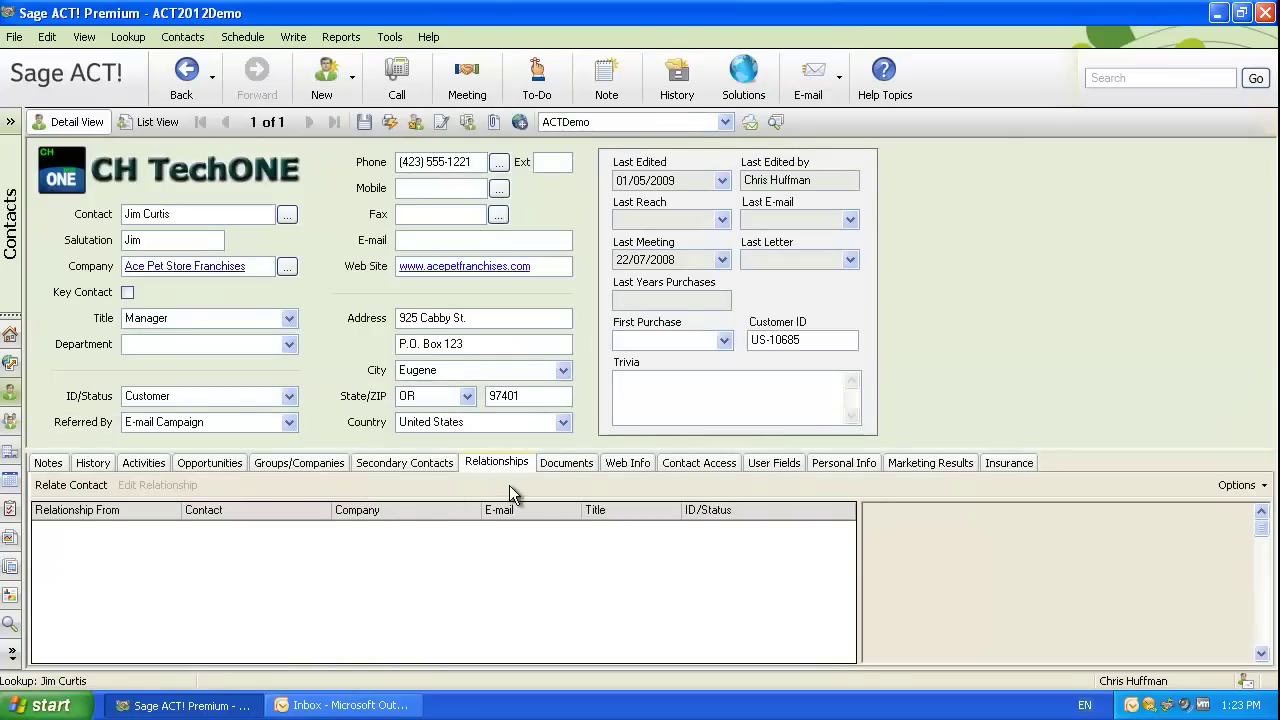
left_click(177, 267)
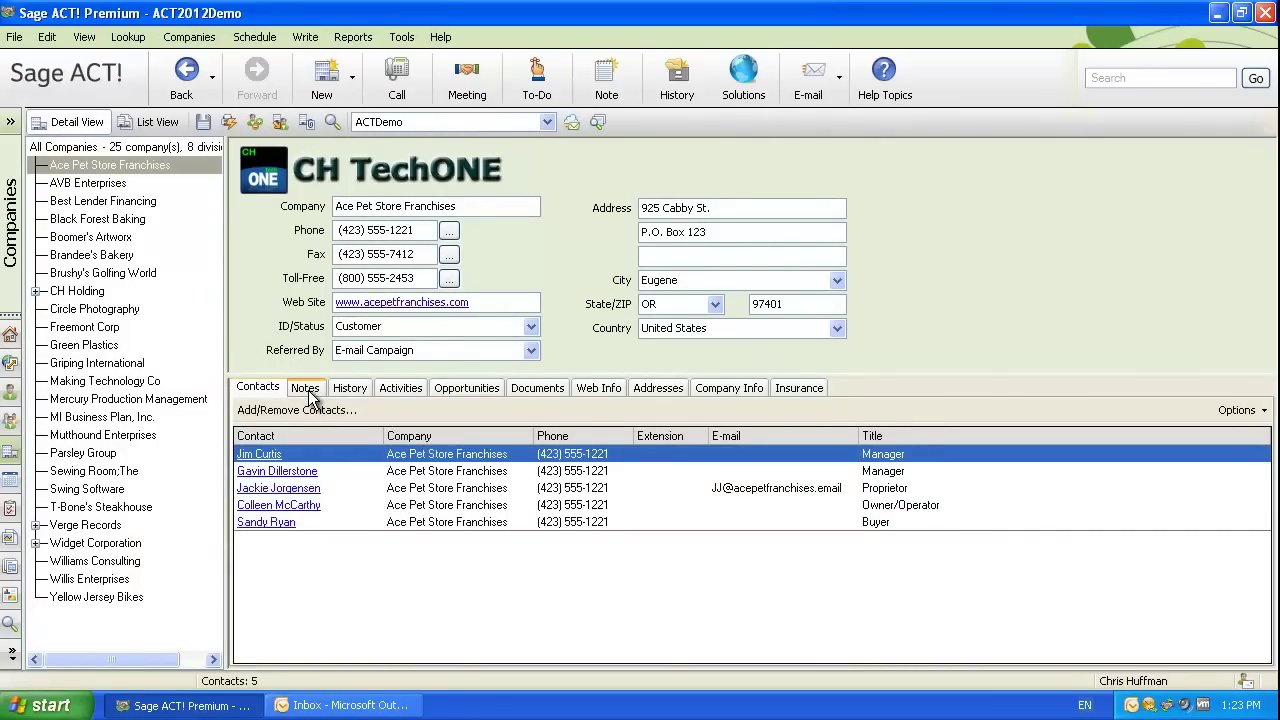
Look through the company's Notes and History, ending on its 17 activities.
left_click(306, 390)
left_click(346, 390)
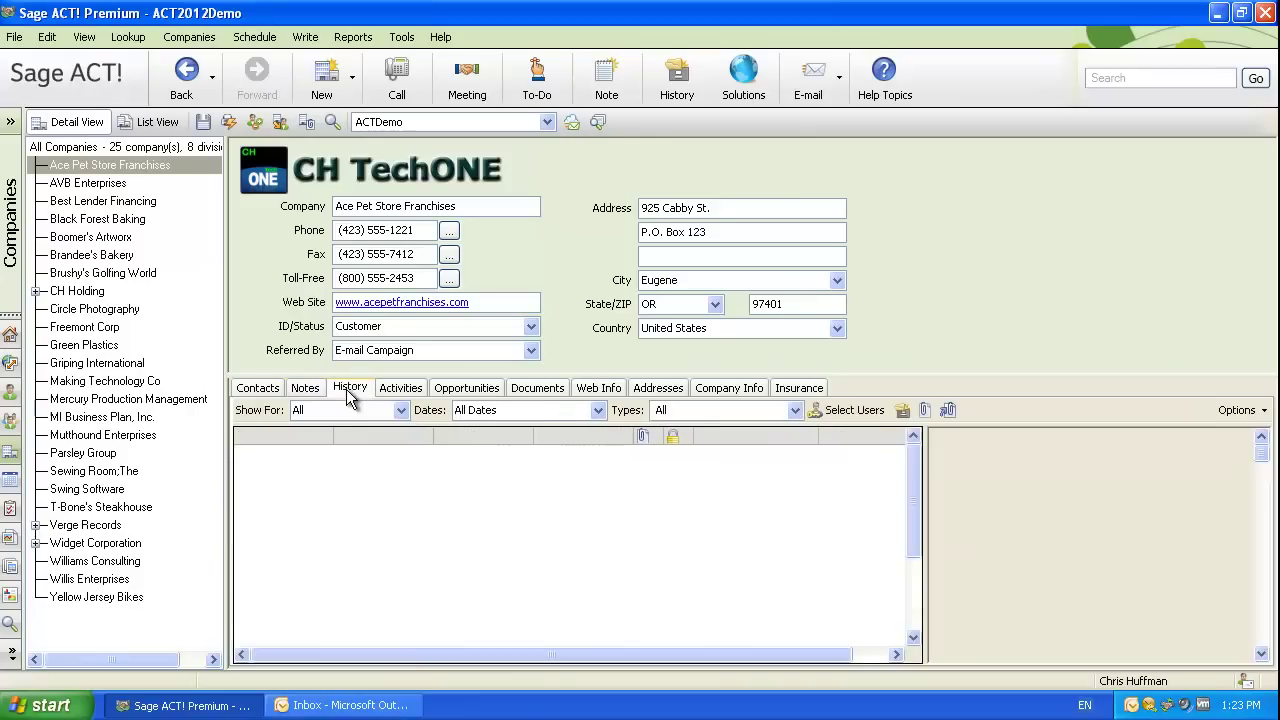
left_click(398, 390)
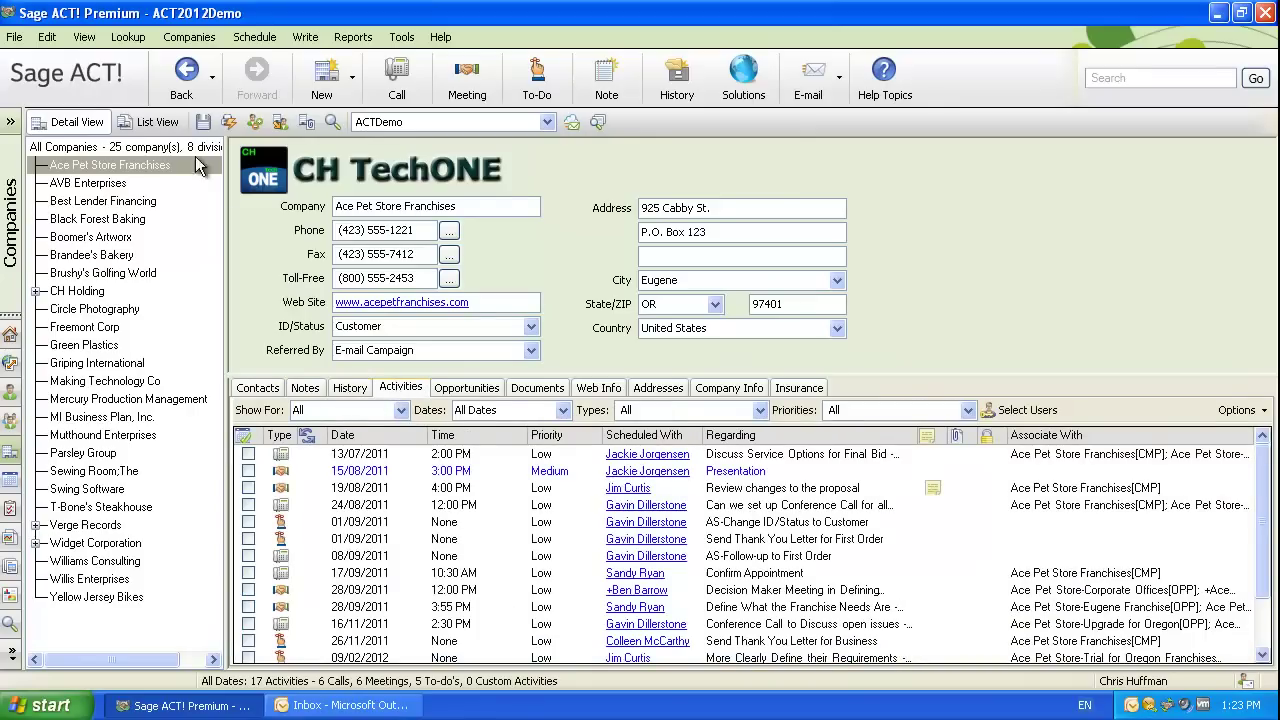
Start an advanced contact query with the criterion ID/Status contains Customer.
left_click(128, 37)
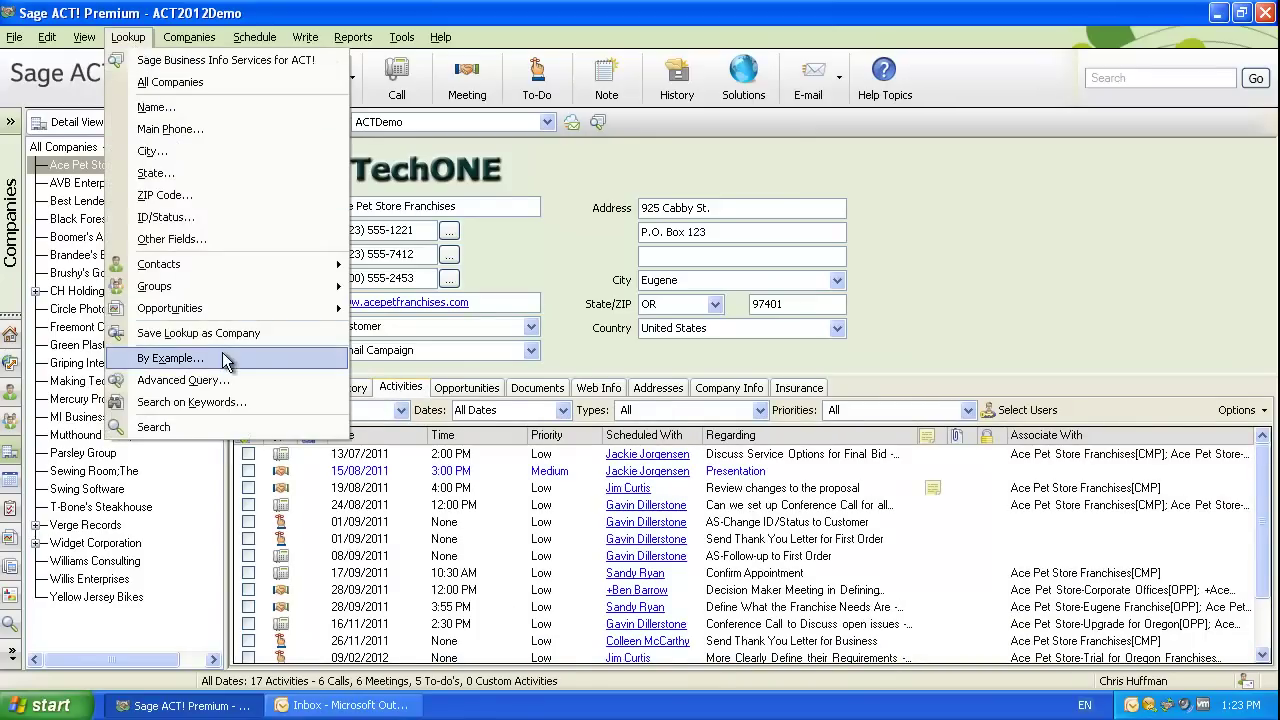
left_click(228, 382)
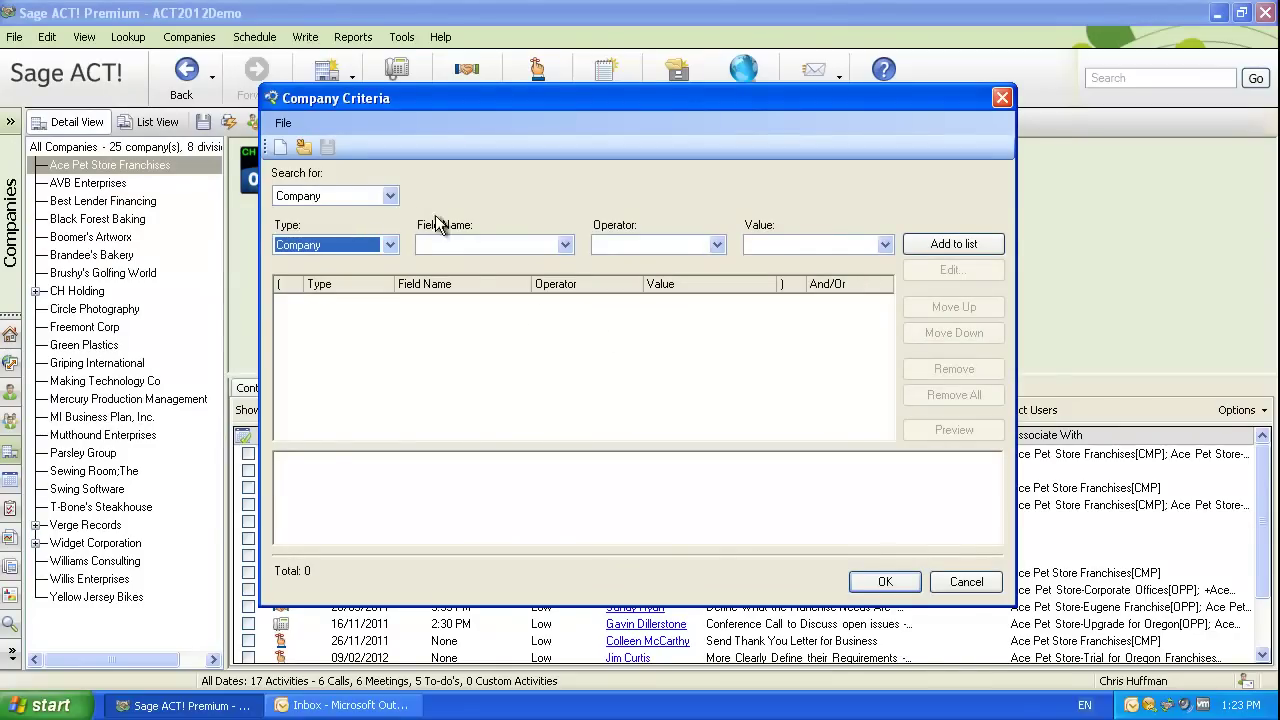
left_click(389, 196)
left_click(348, 224)
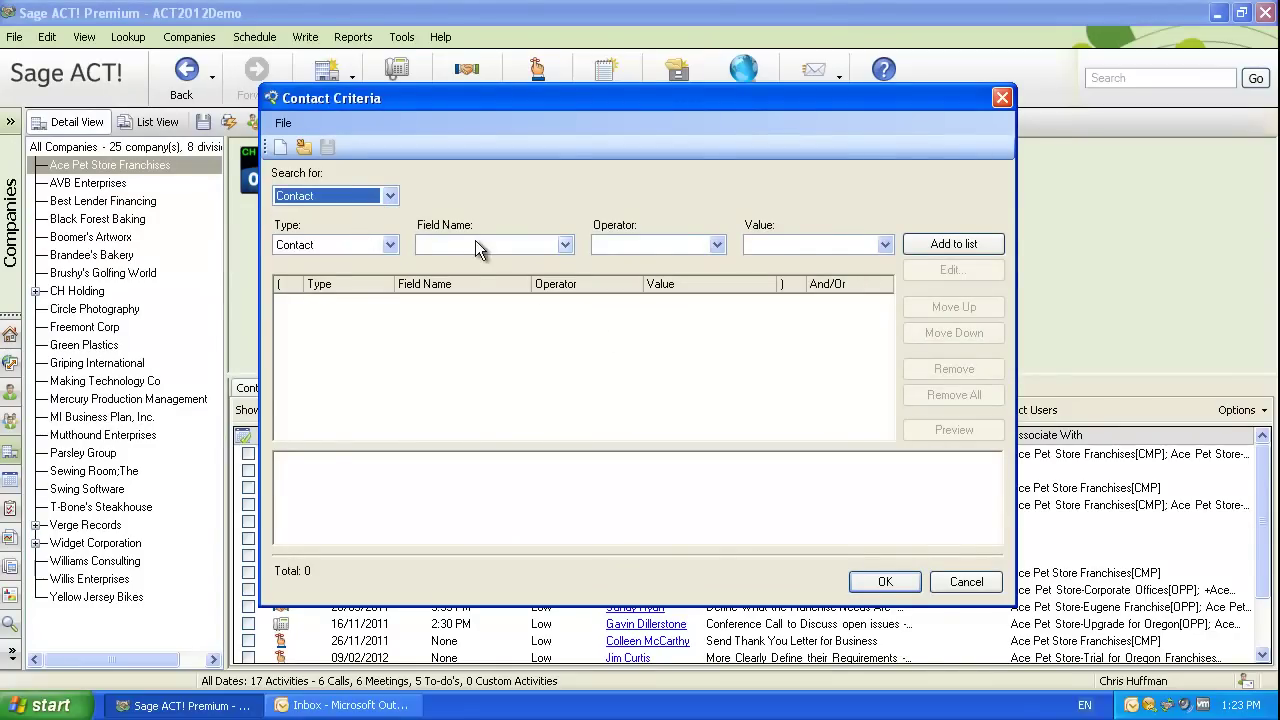
left_click(485, 246)
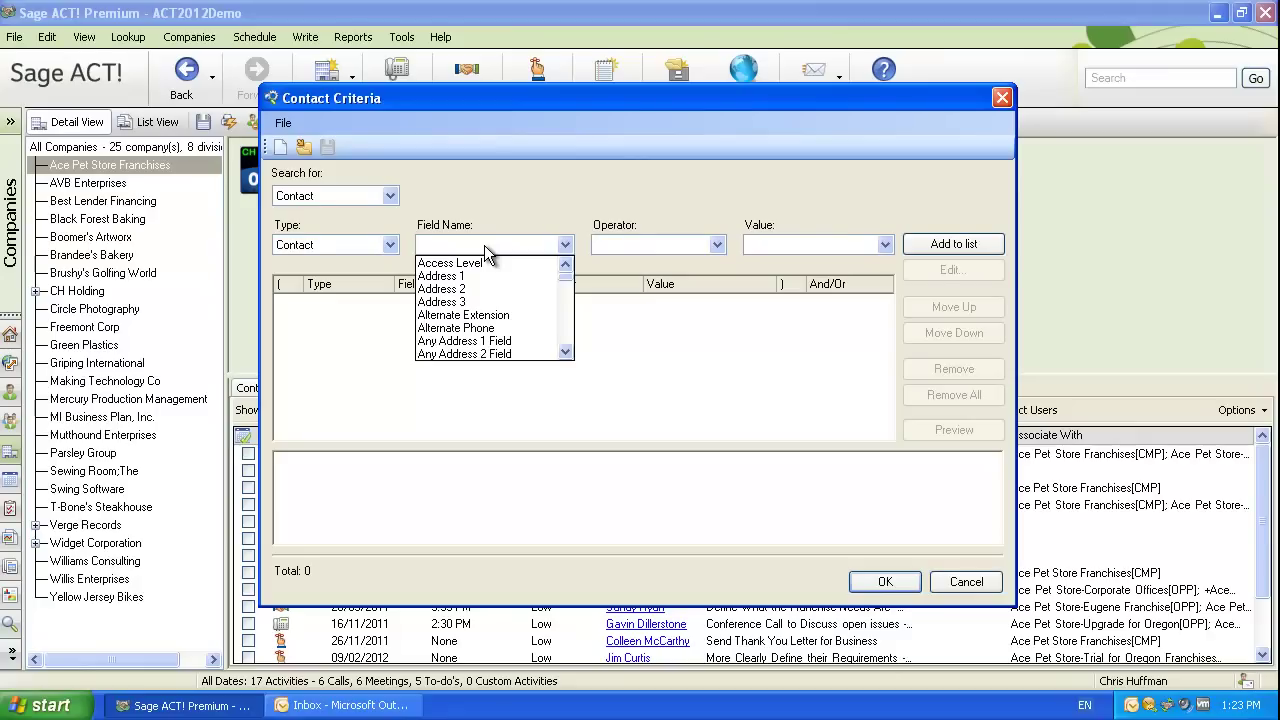
key("i")
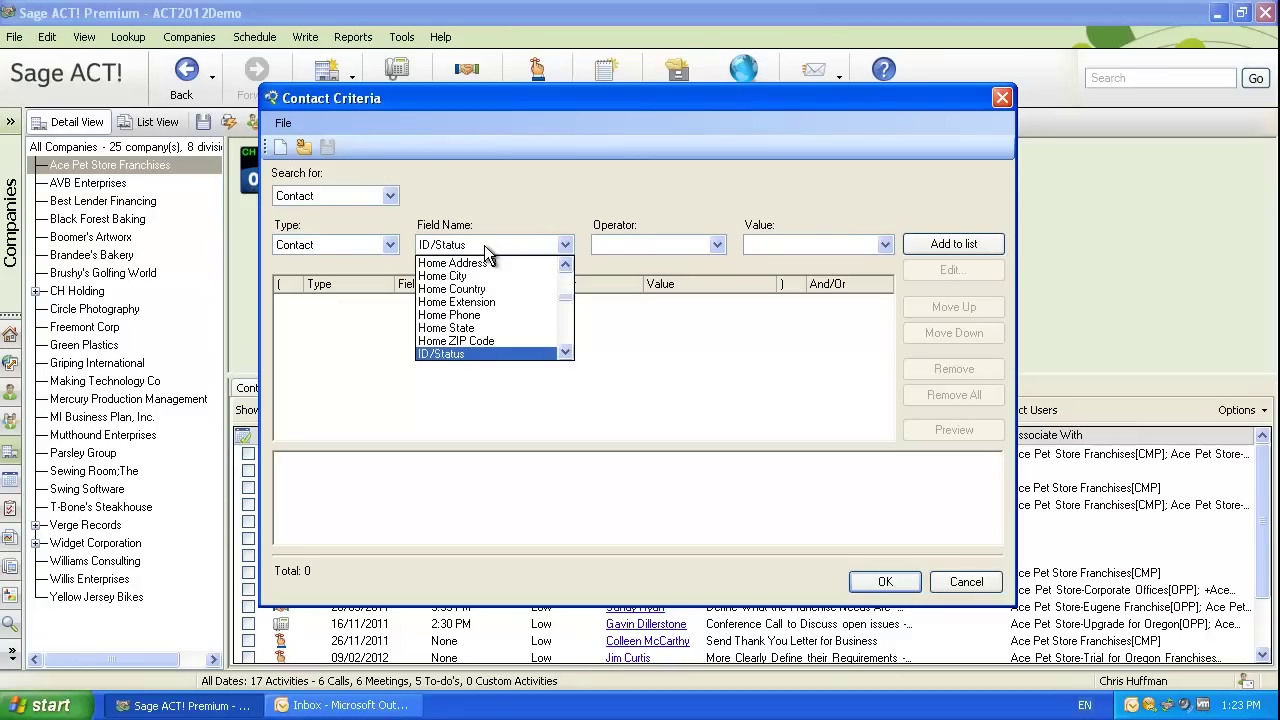
left_click(485, 248)
left_click(652, 245)
left_click(657, 244)
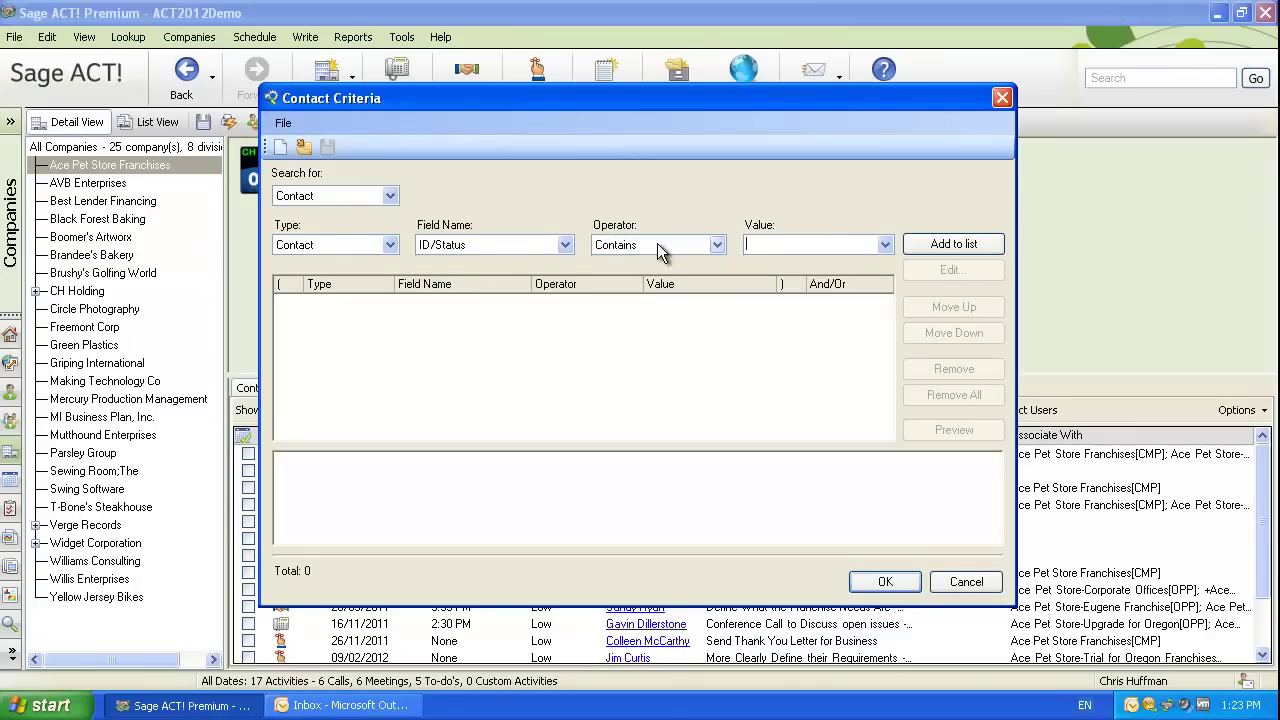
type("Customer")
key("Tab")
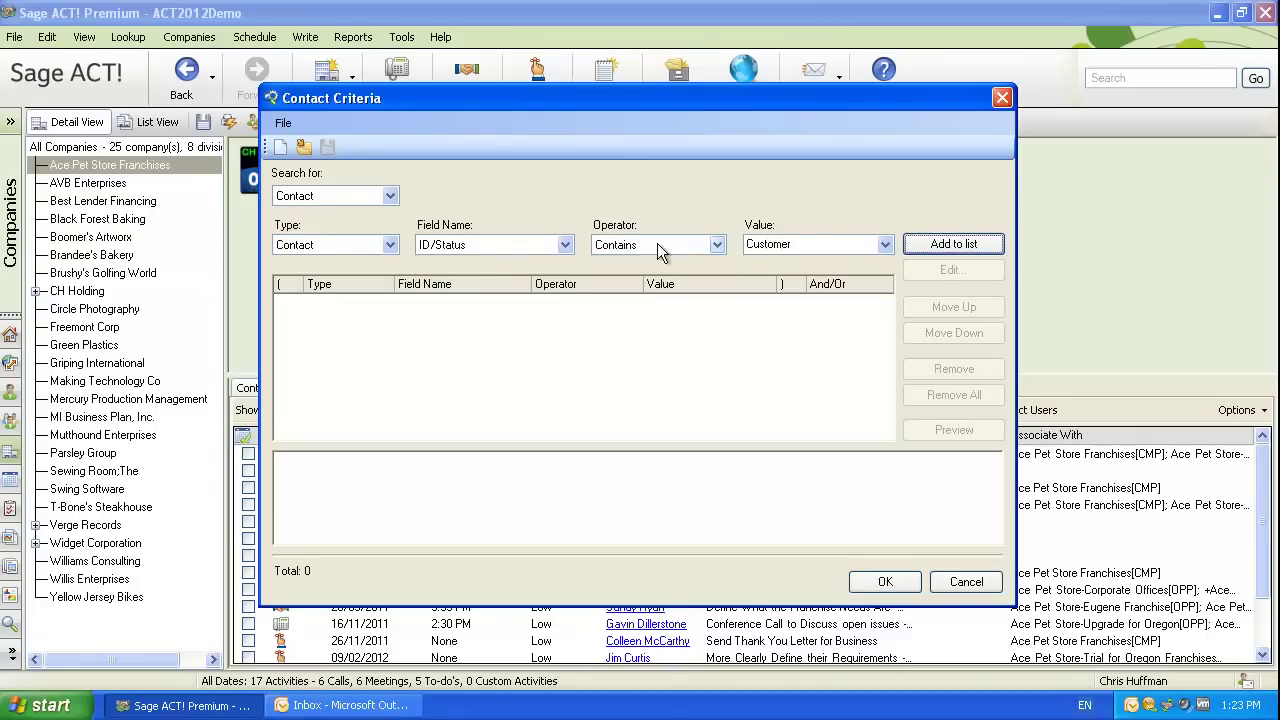
key("Return")
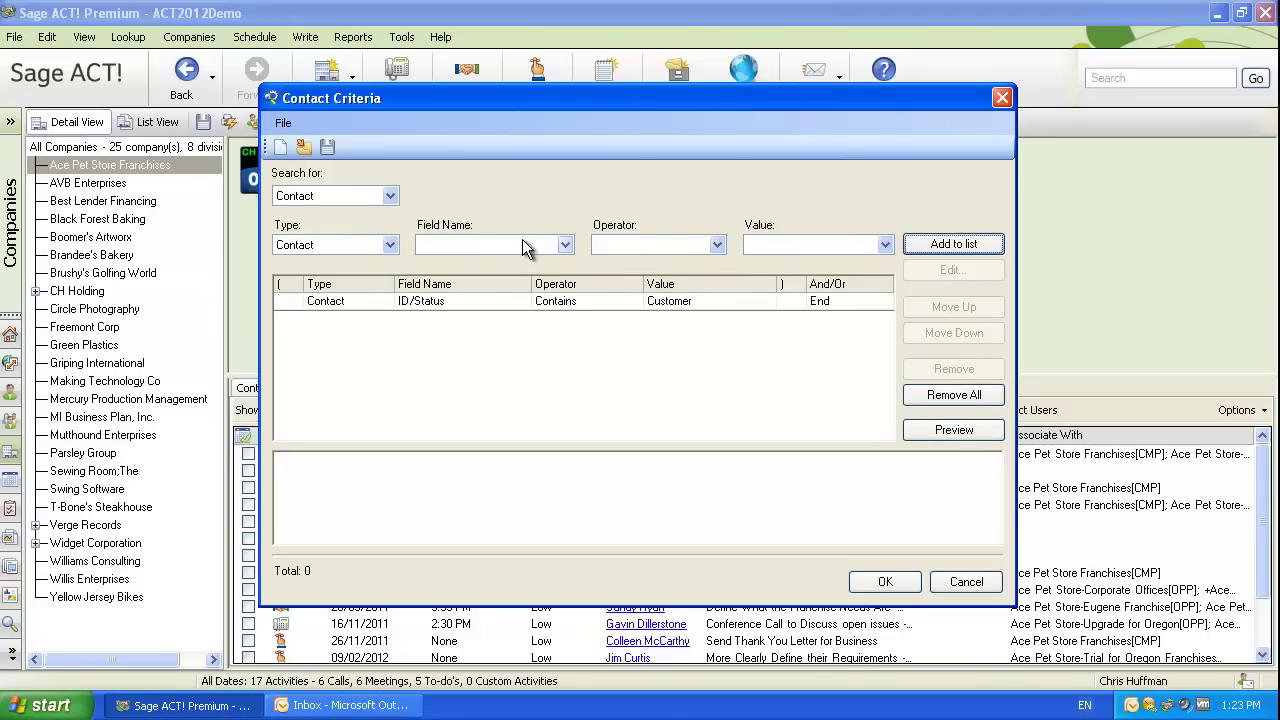
Add the query criterion State equal to NY.
left_click(522, 244)
type("state")
key("Tab")
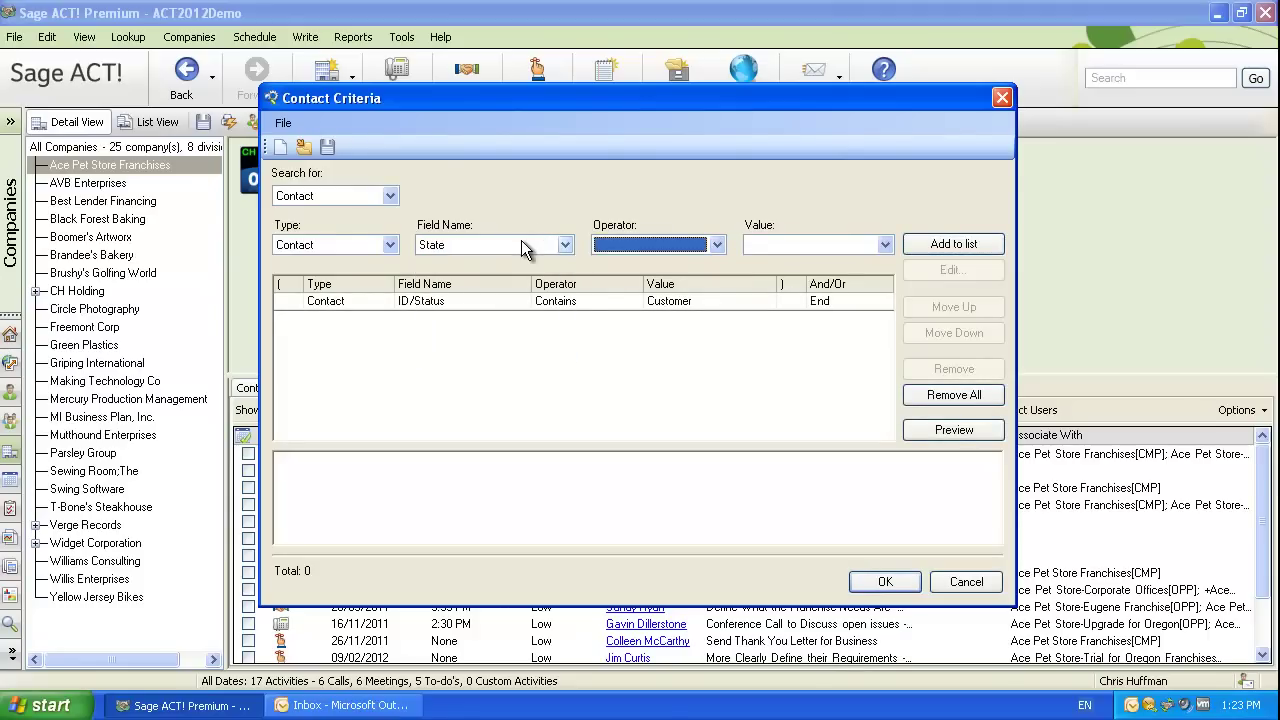
key("Down")
key("Tab")
type("NY")
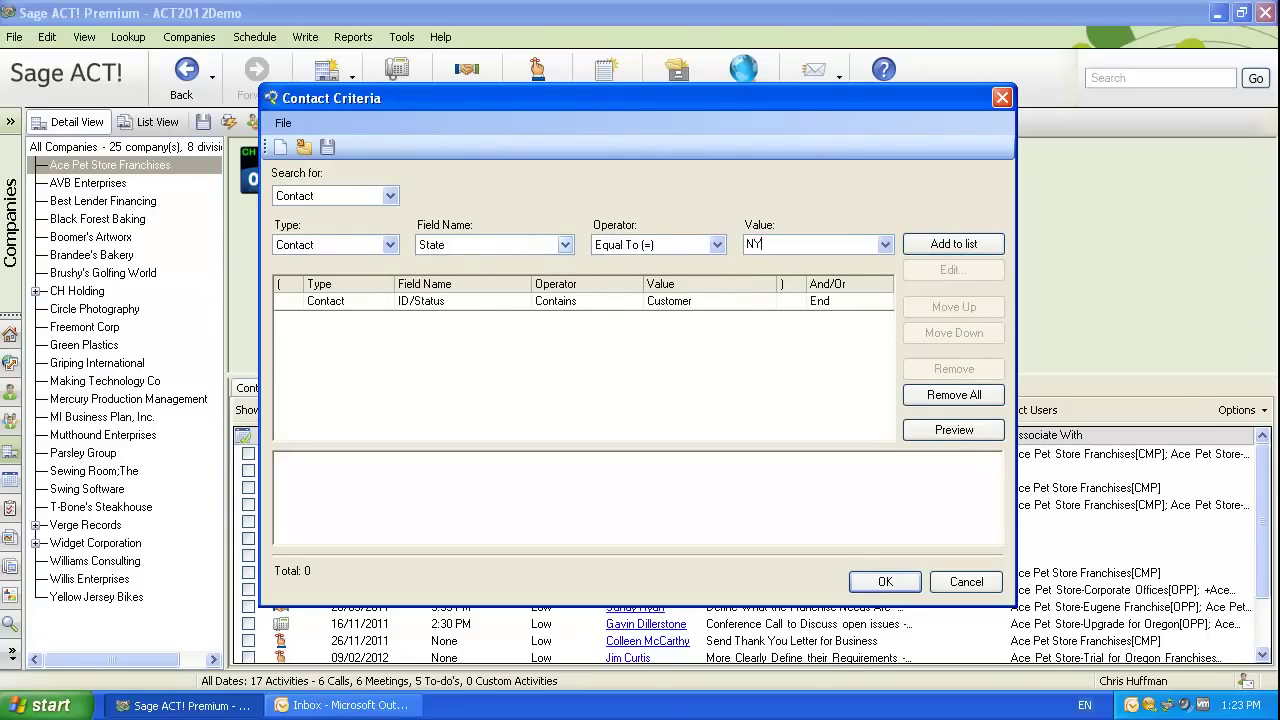
key("Tab")
key("Return")
Add the query criterion Last Meeting older than 365 days.
left_click(521, 244)
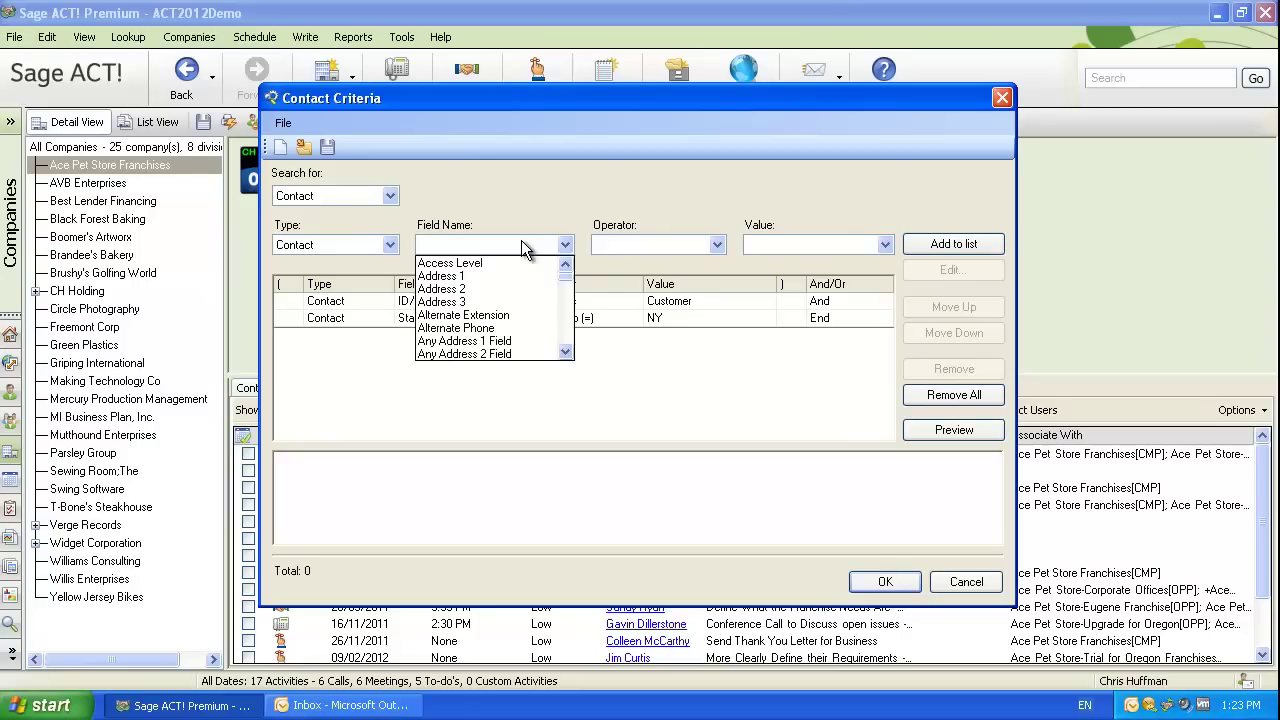
type("last")
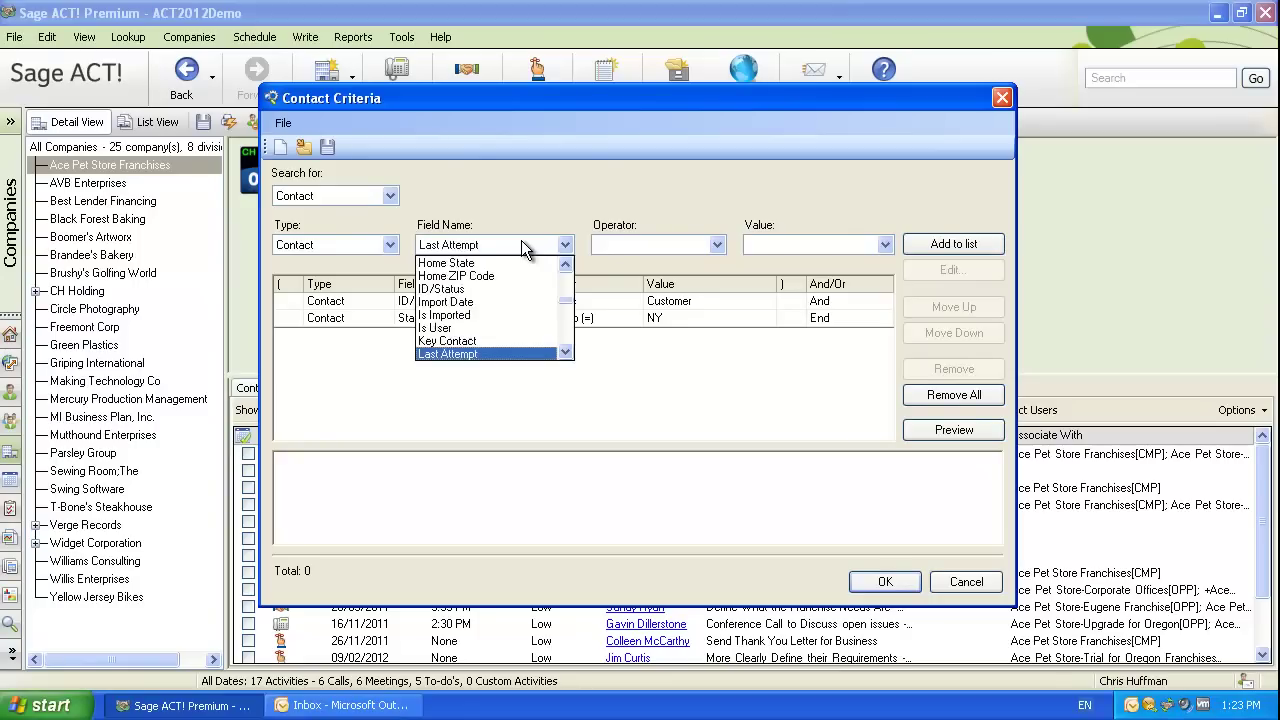
key("Down")
key("Down")
key("Down")
key("Tab")
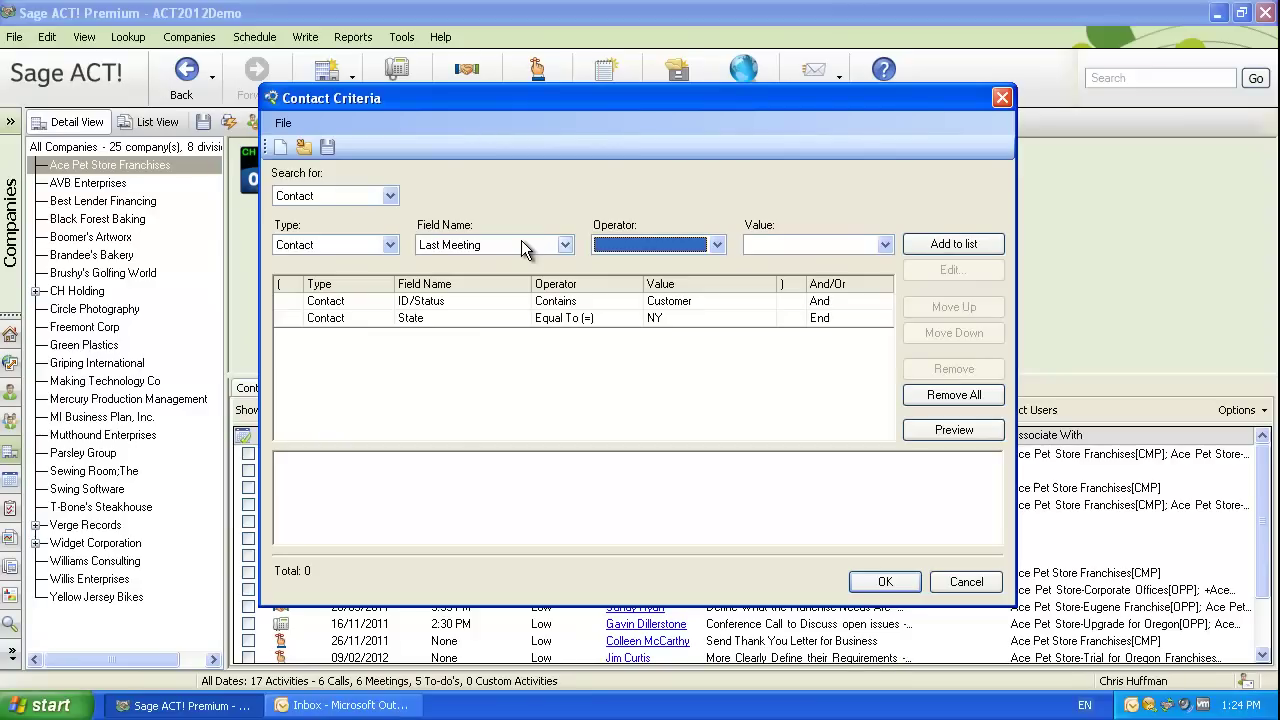
key("Down")
left_click(610, 248)
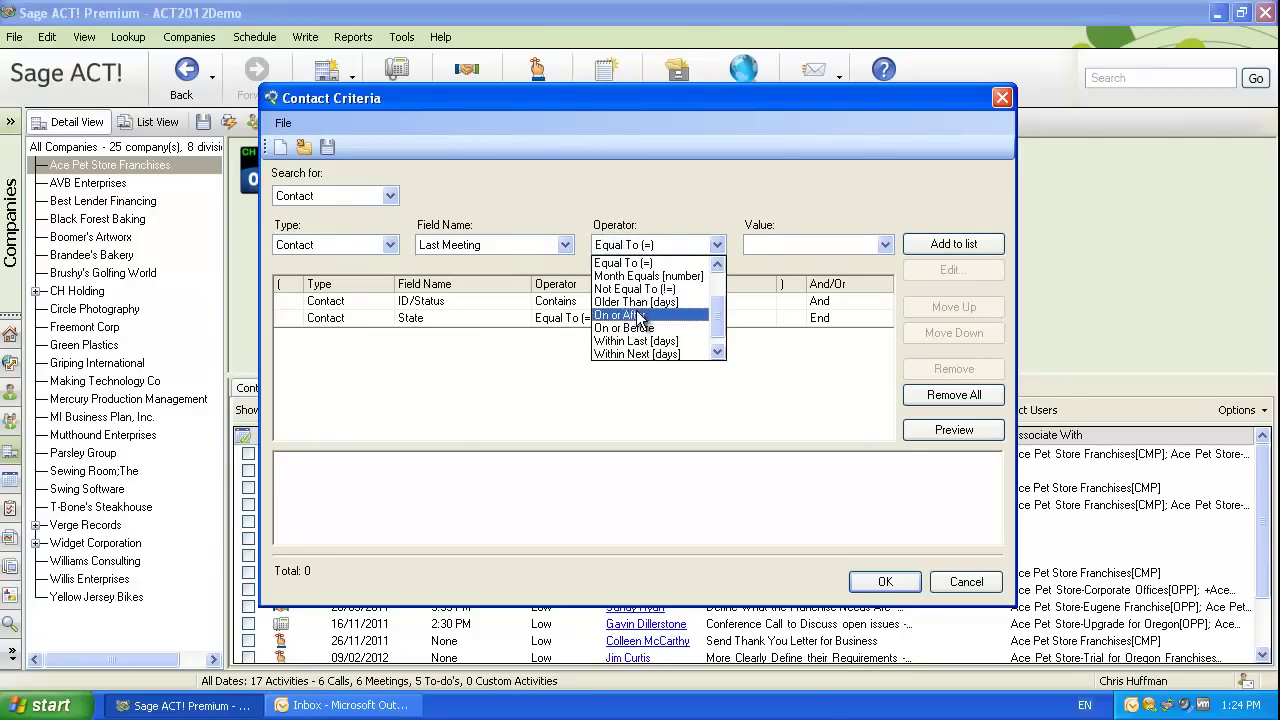
left_click(645, 302)
left_click(760, 245)
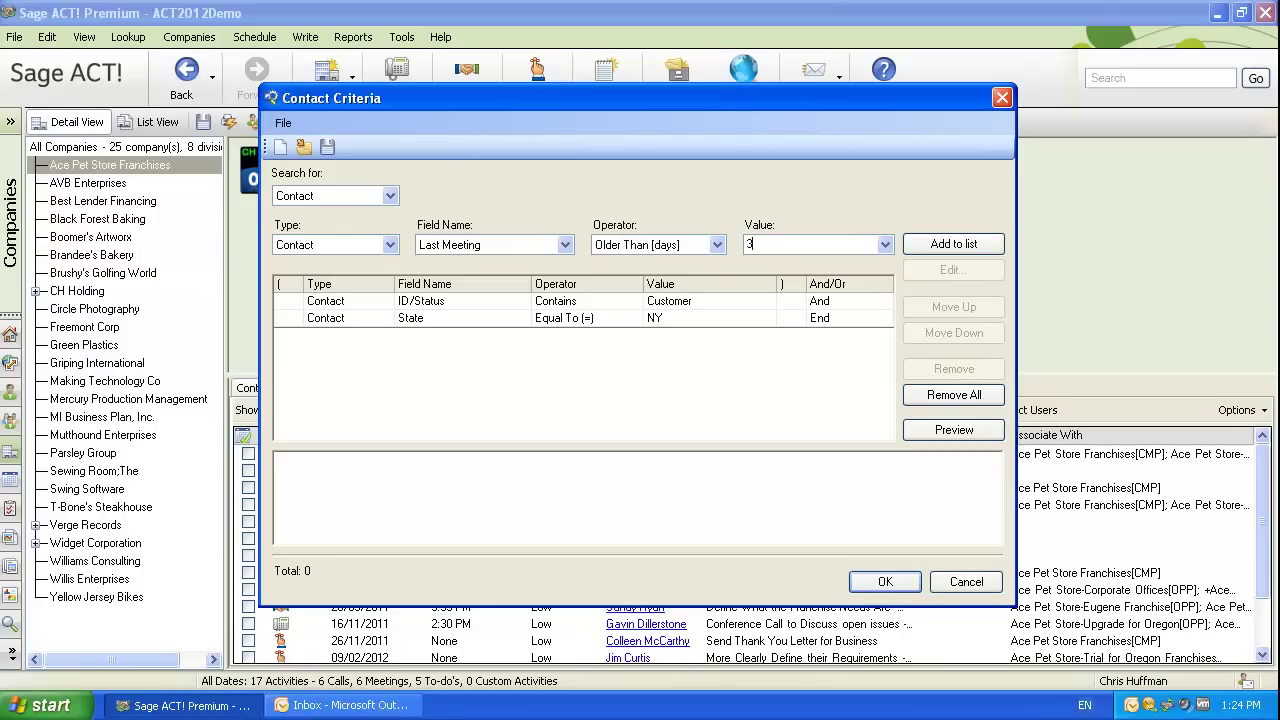
type("365")
key("Return")
Preview the matches, then run the query unsaved, replacing the current lookup.
left_click(955, 430)
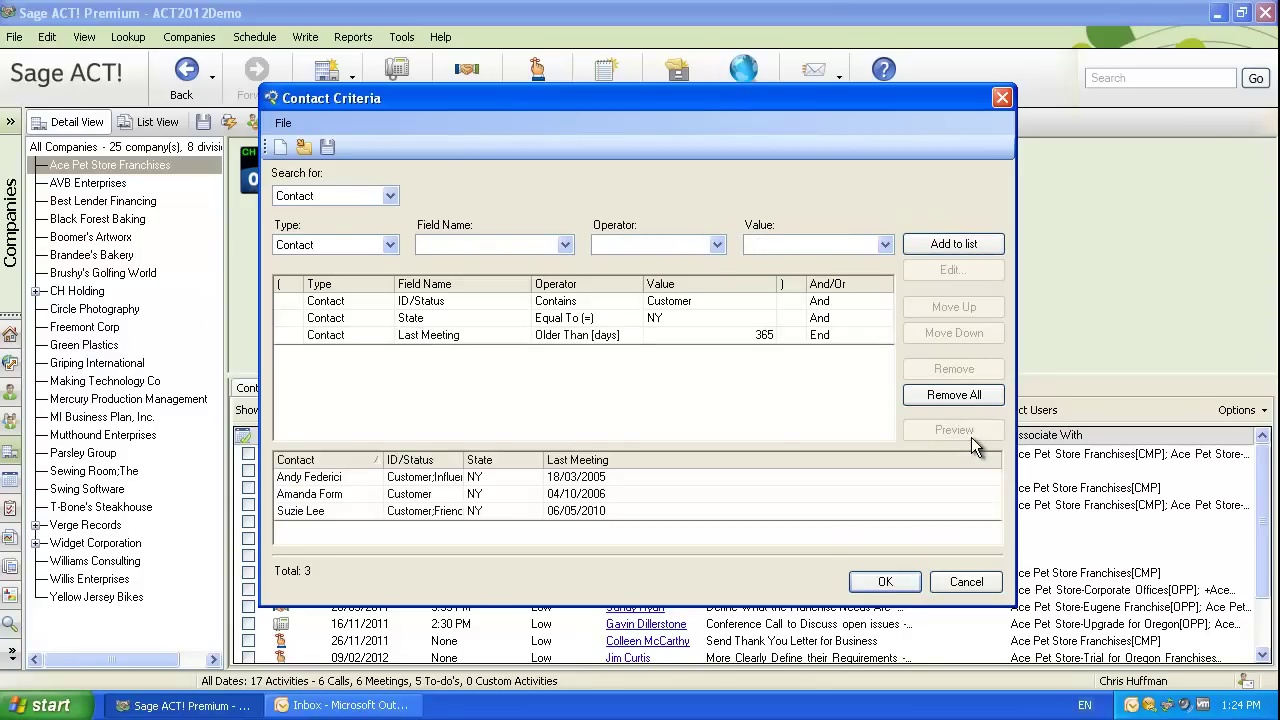
left_click(881, 585)
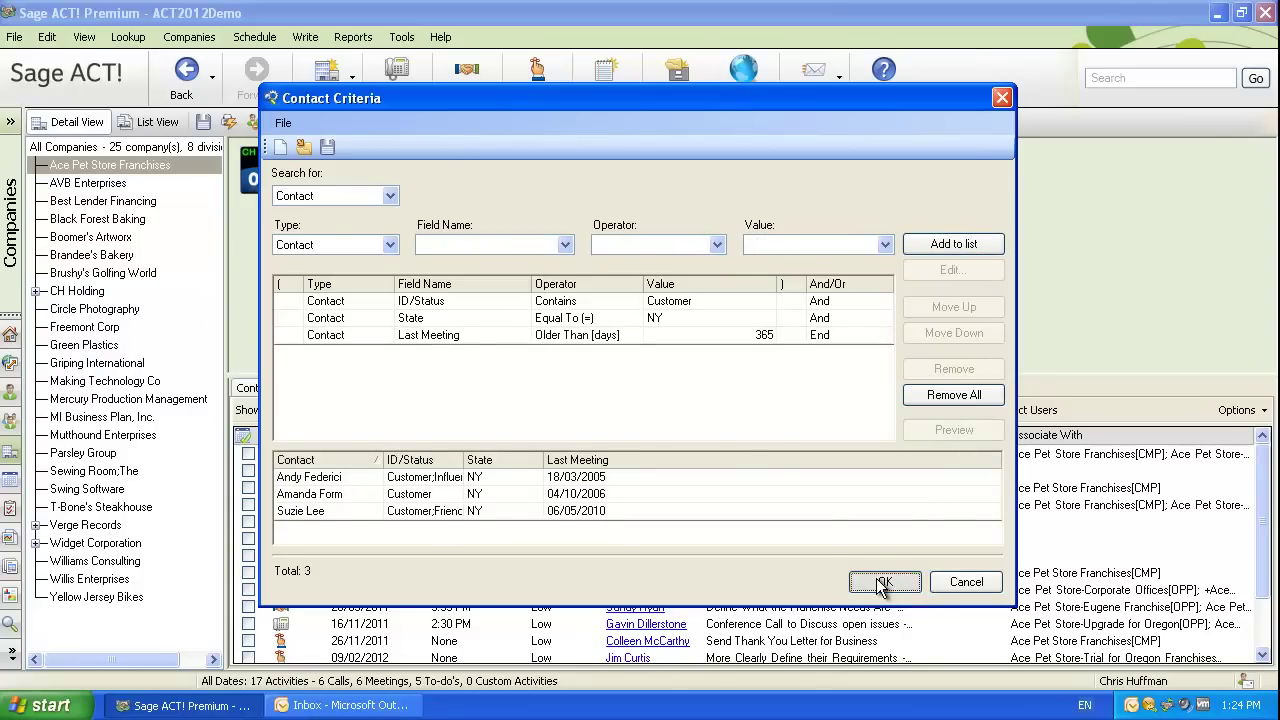
left_click(681, 411)
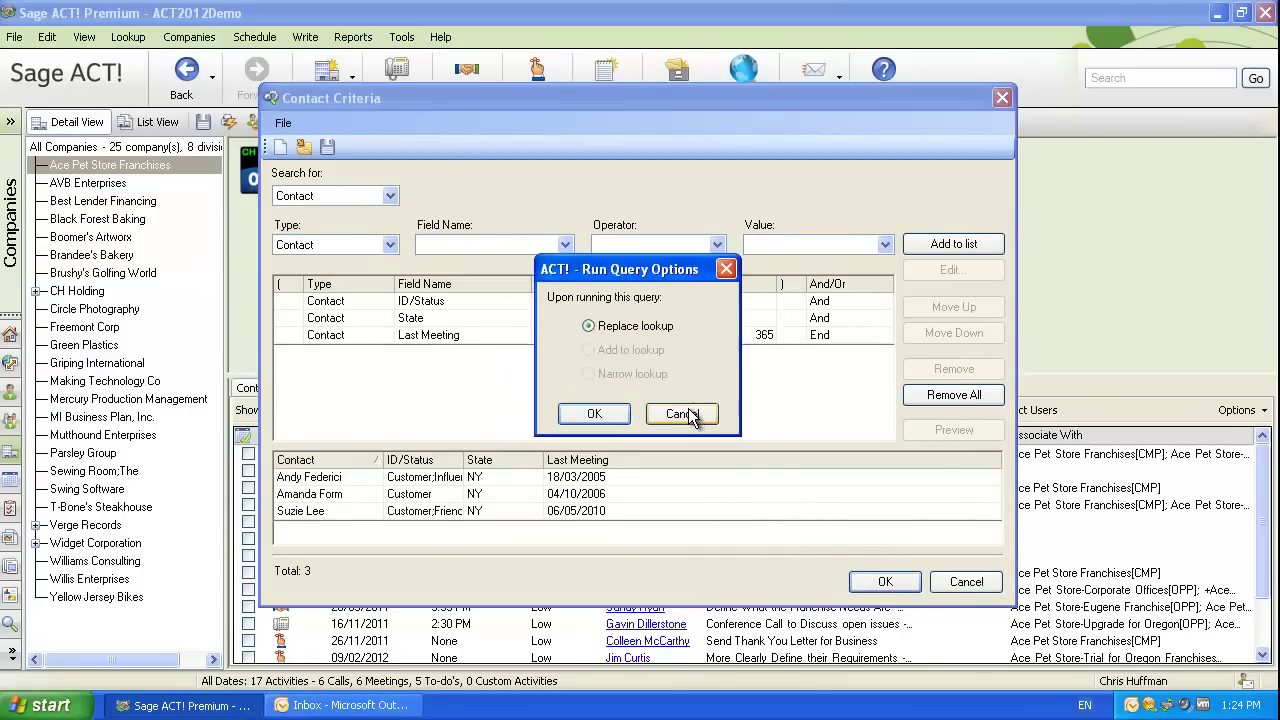
left_click(590, 414)
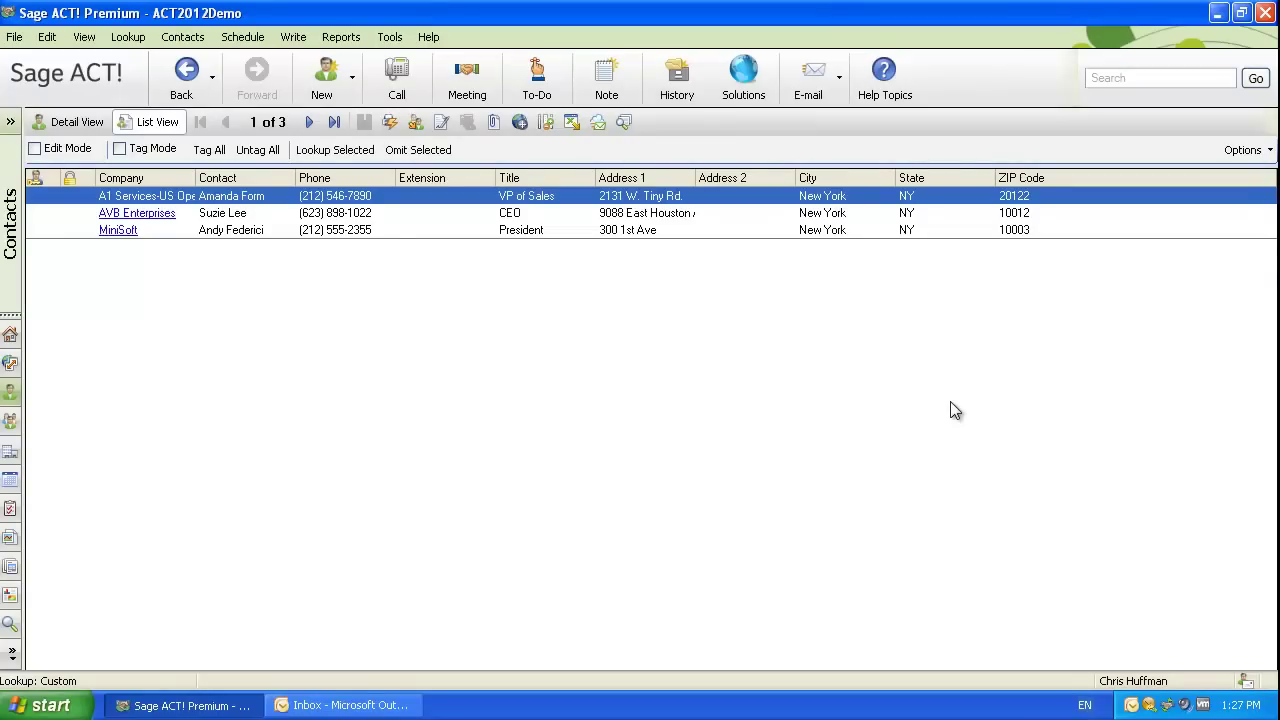
left_click(390, 40)
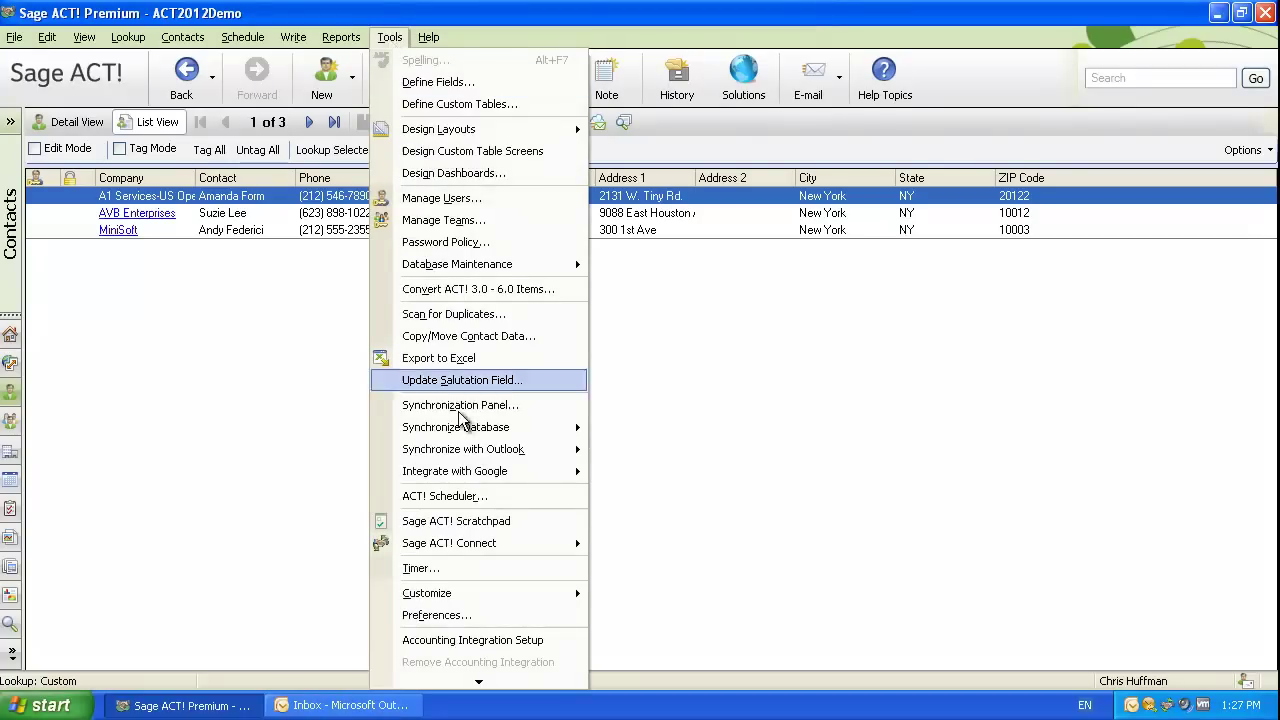
left_click(513, 500)
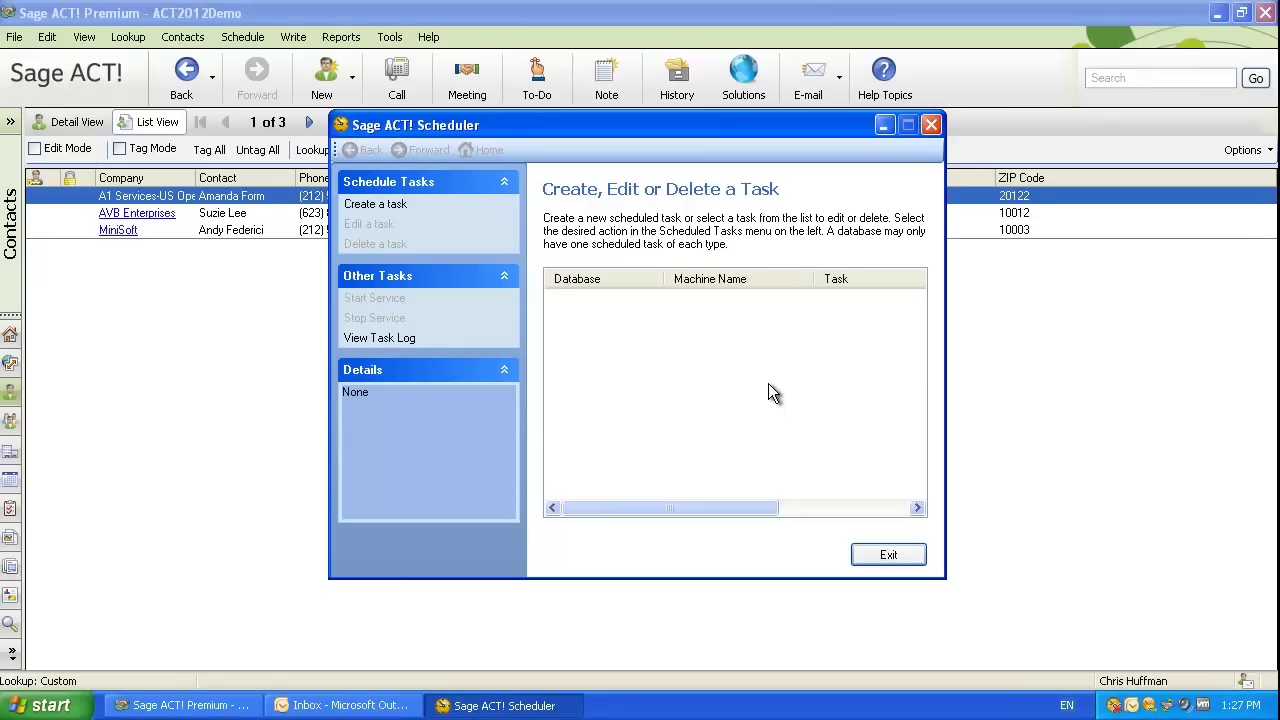
left_click(908, 557)
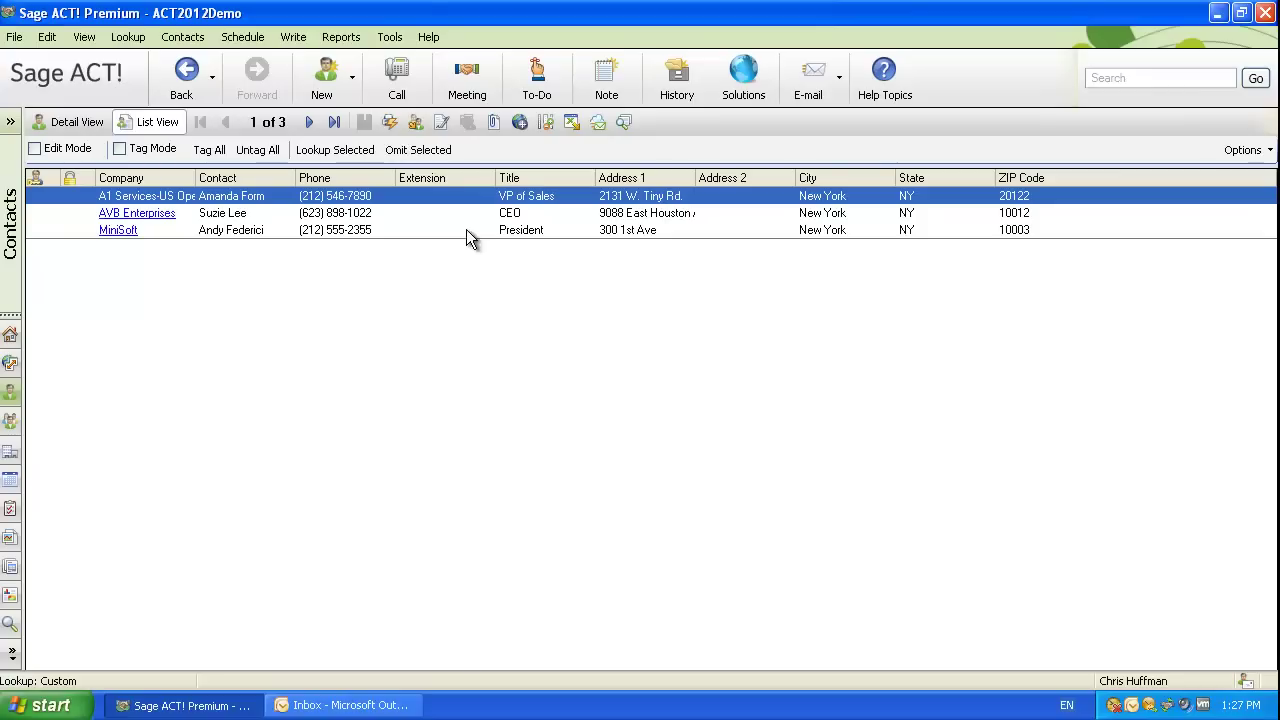
Tag all three listed contacts and open Add Users/Teams for them.
left_click(210, 149)
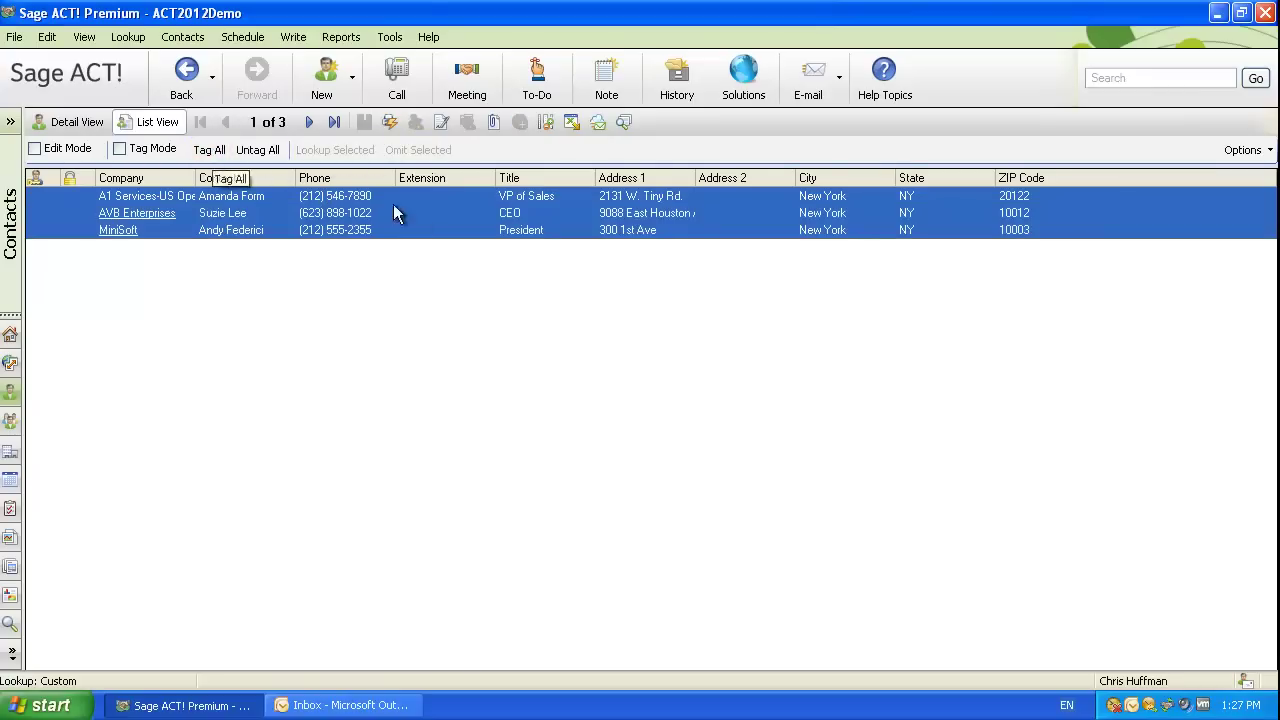
right_click(441, 215)
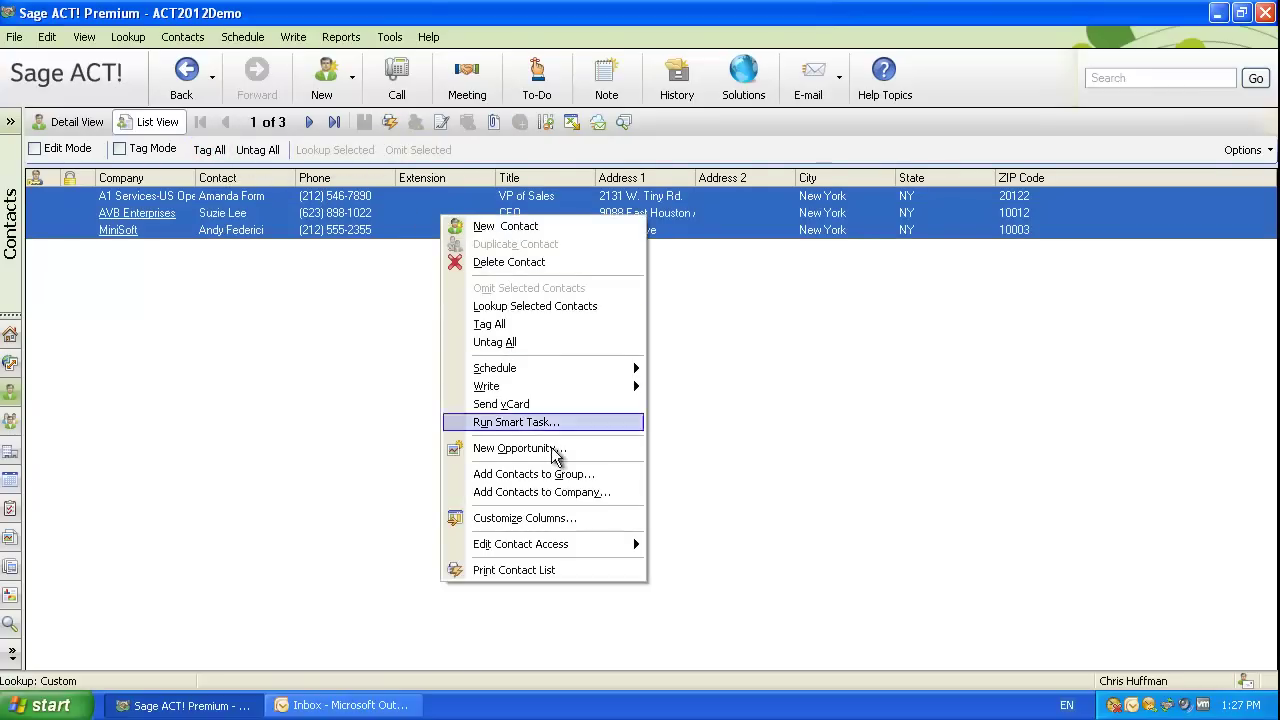
mouse_move(580, 545)
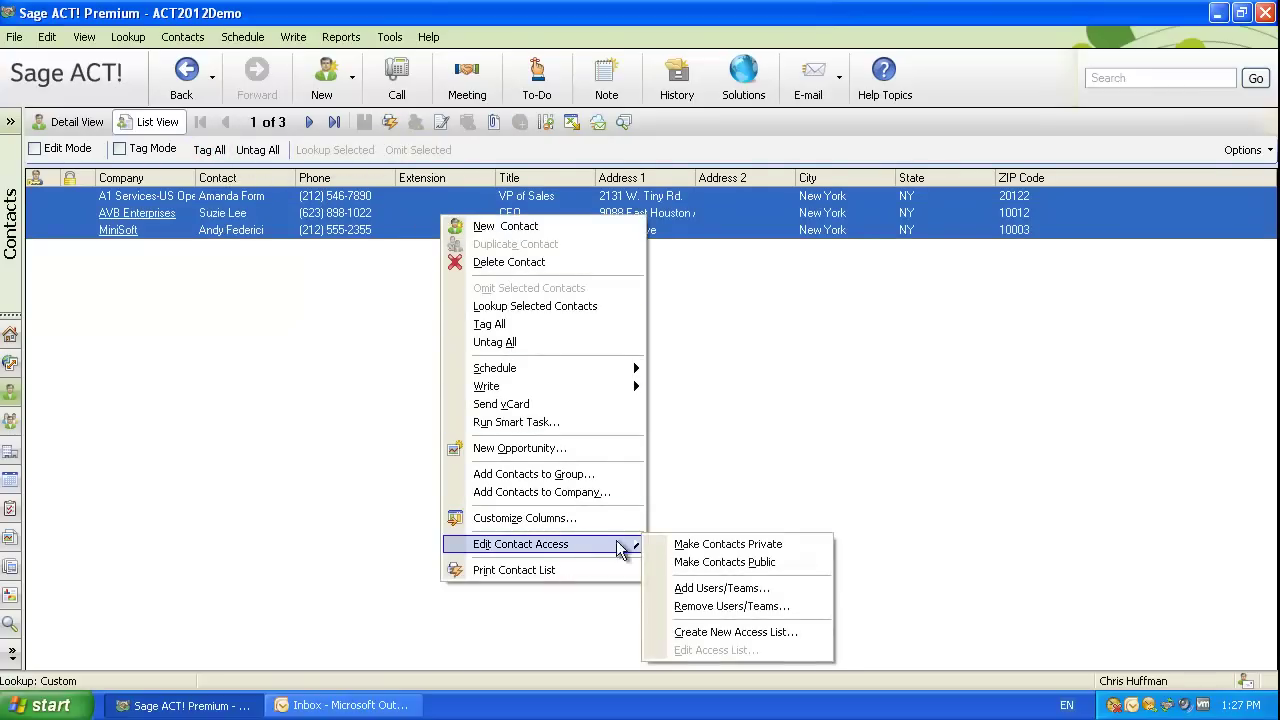
left_click(709, 584)
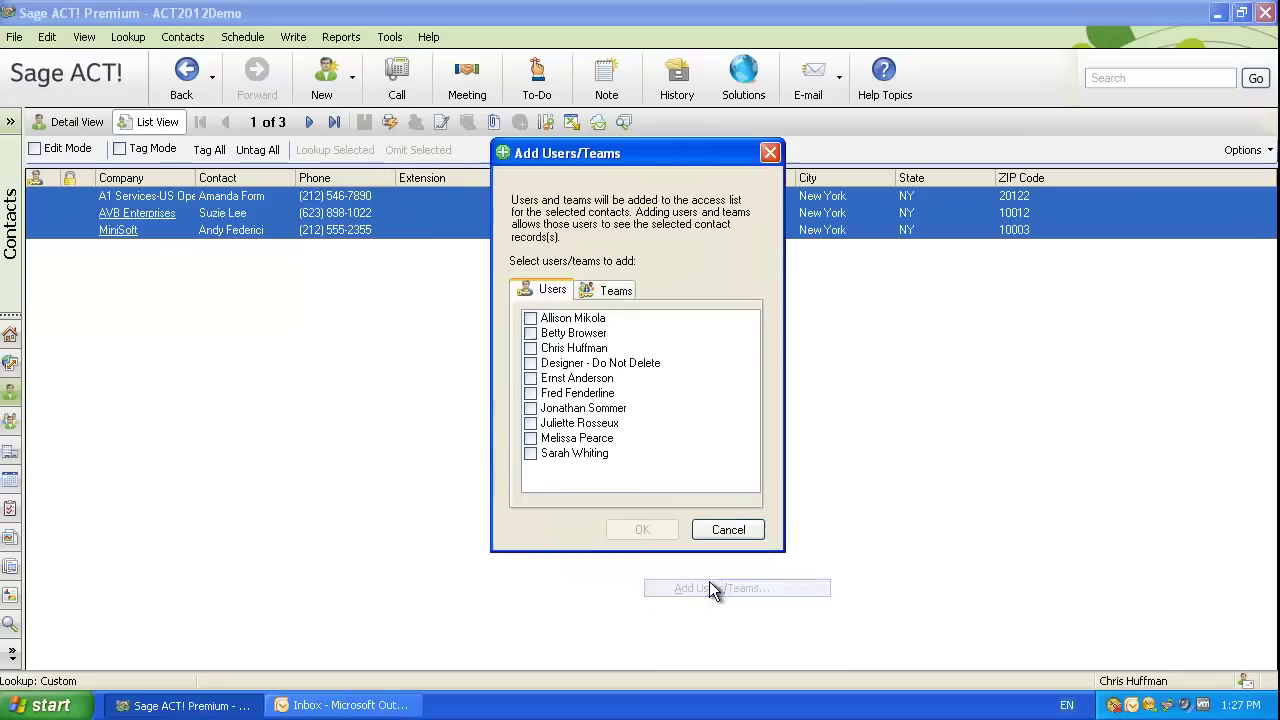
Grant a user and the Europe team access, confirming the update to limited-access contacts.
left_click(530, 378)
left_click(560, 410)
left_click(612, 291)
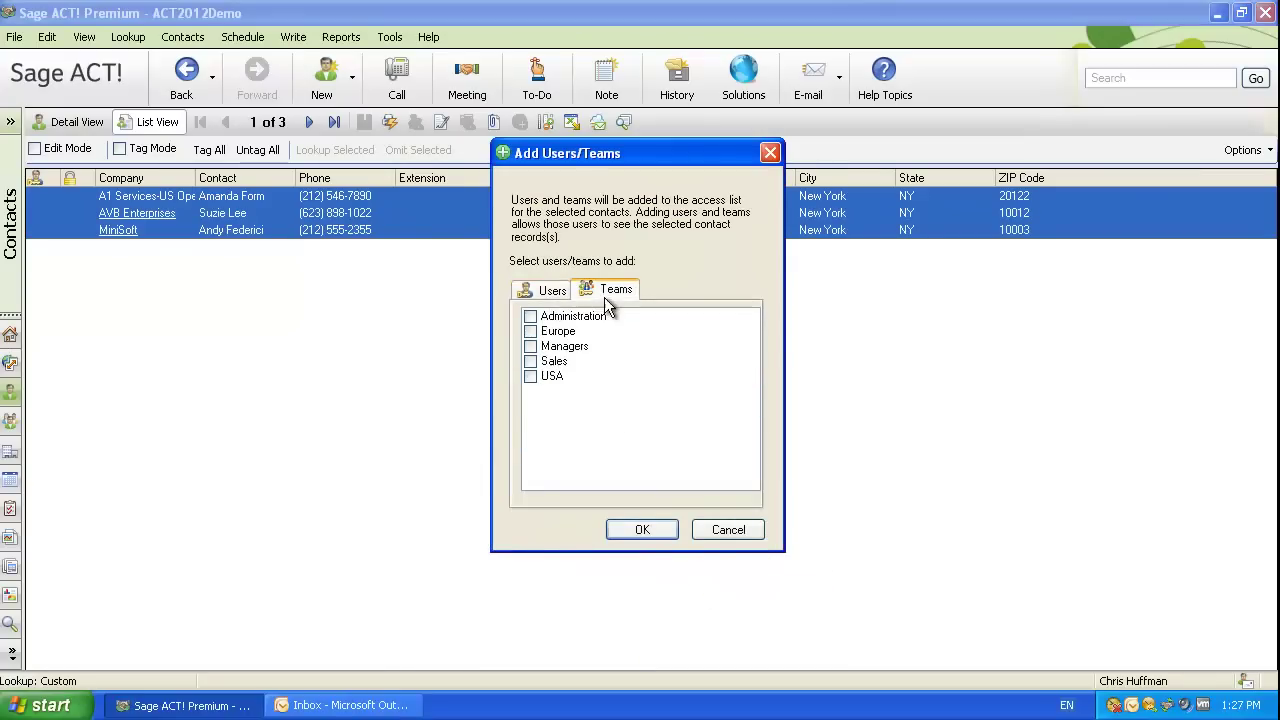
left_click(558, 332)
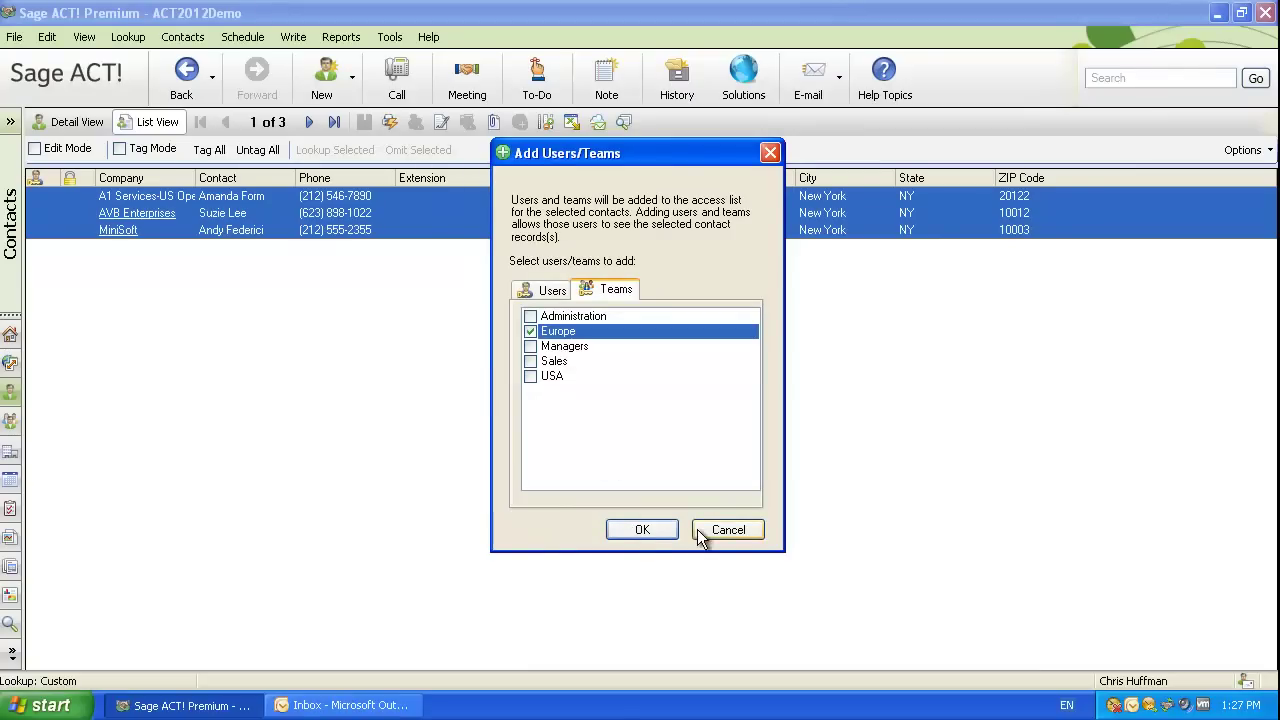
left_click(642, 530)
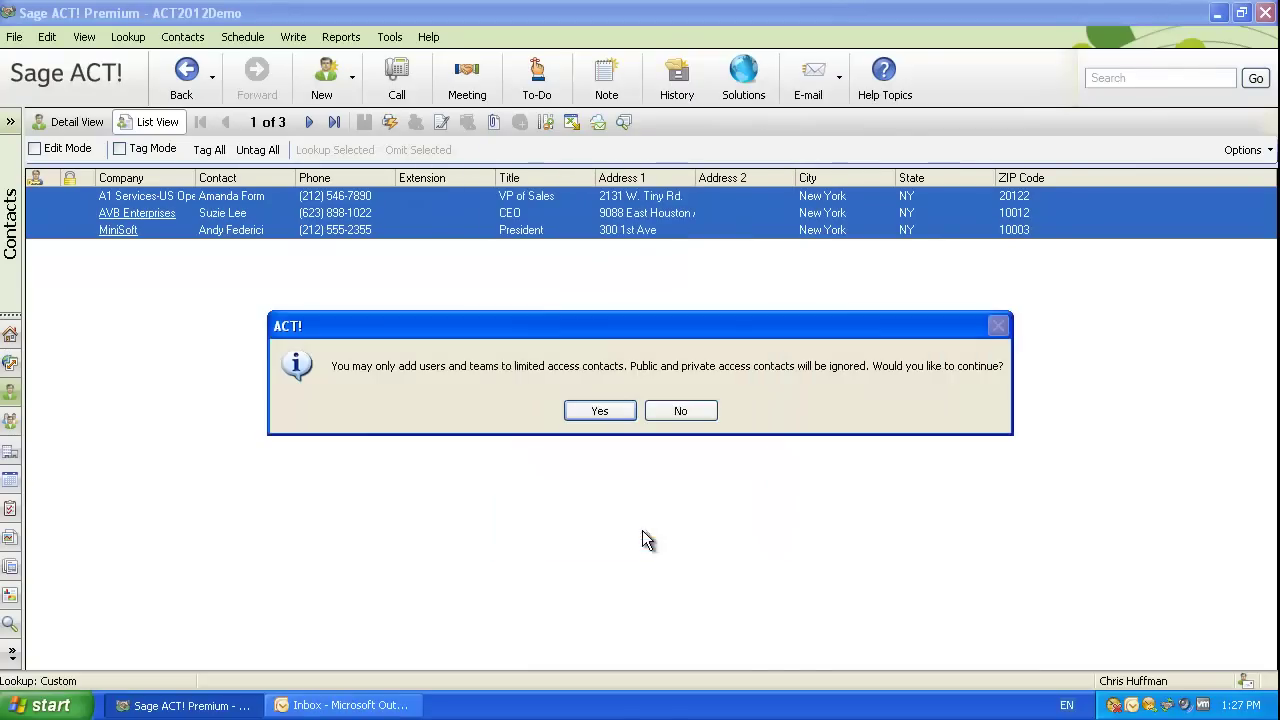
left_click(600, 411)
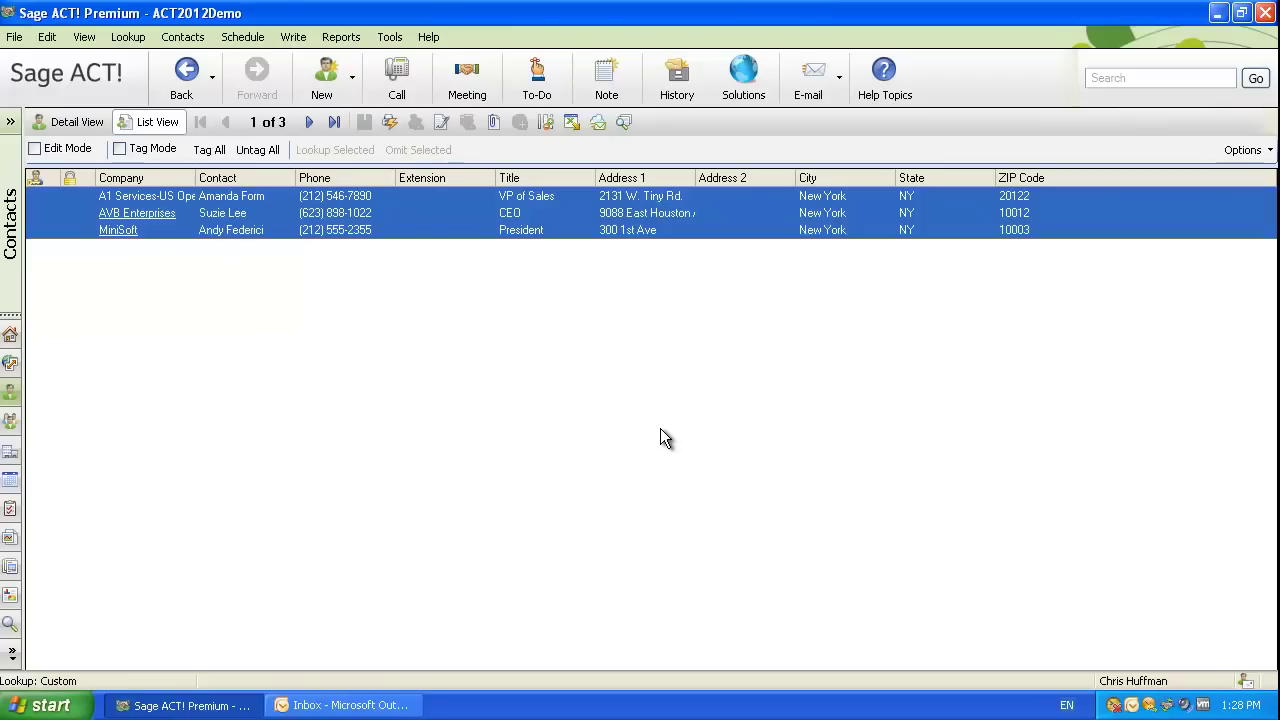
Switch to company records and expand CH Holding to show CH Gourmet Imports and CH TechONE.
left_click(10, 424)
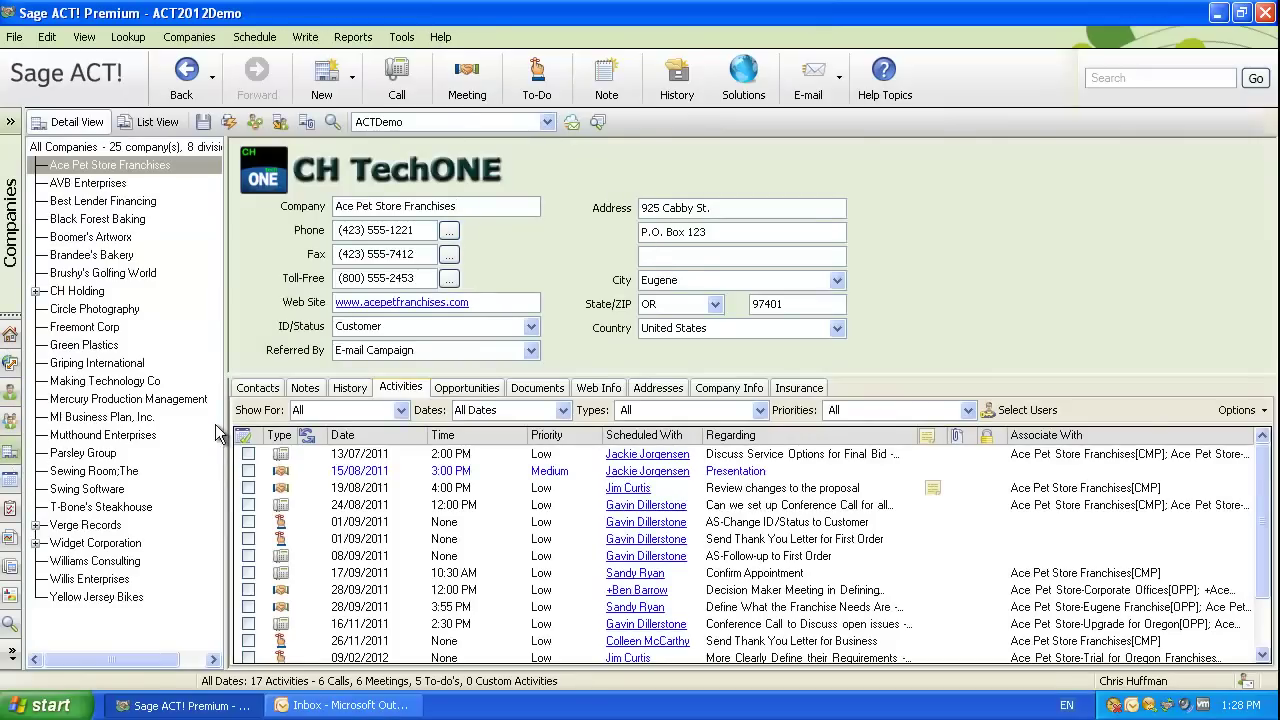
left_click(35, 291)
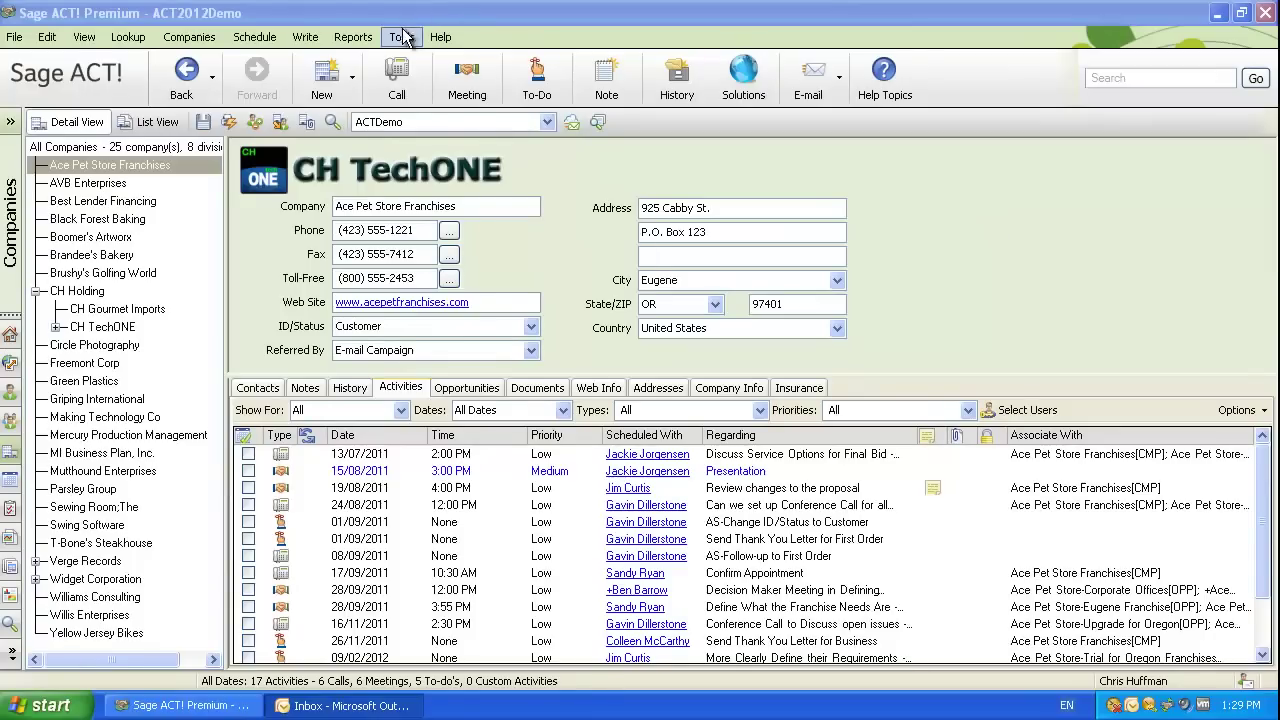
In Define Fields, link the company Fax Phone field to contact Fax Phone, then close.
left_click(401, 37)
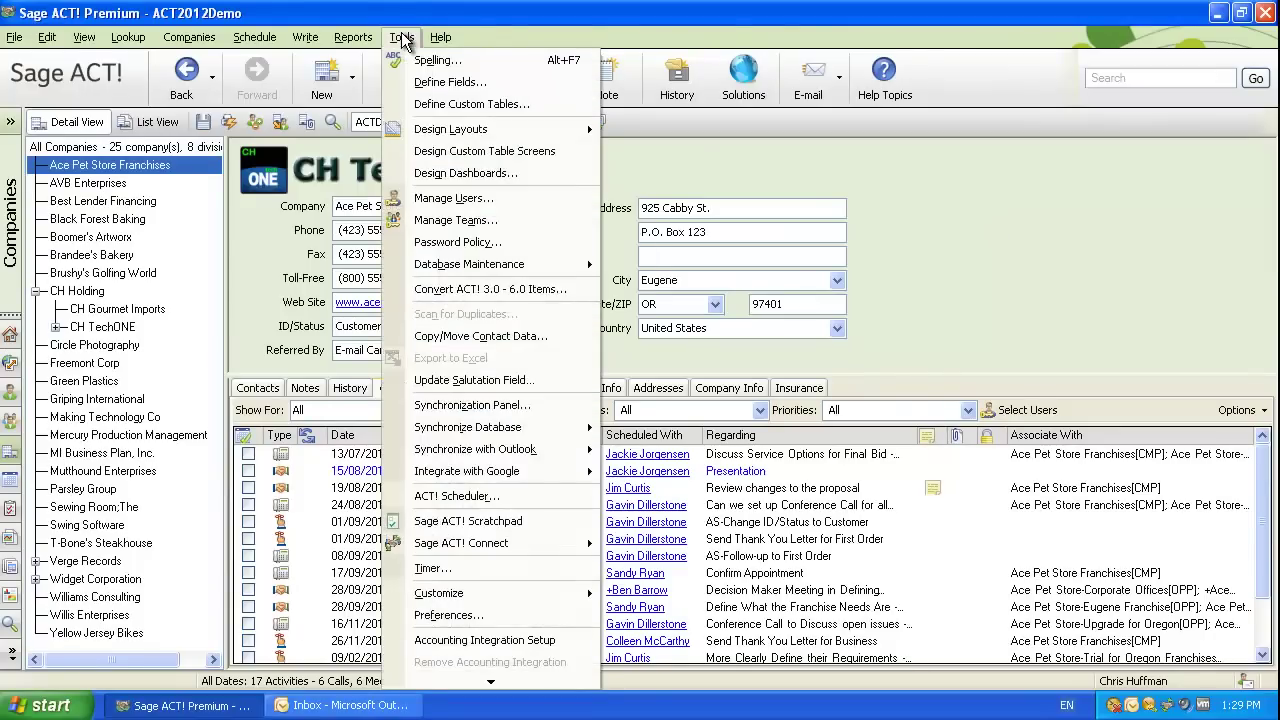
left_click(491, 80)
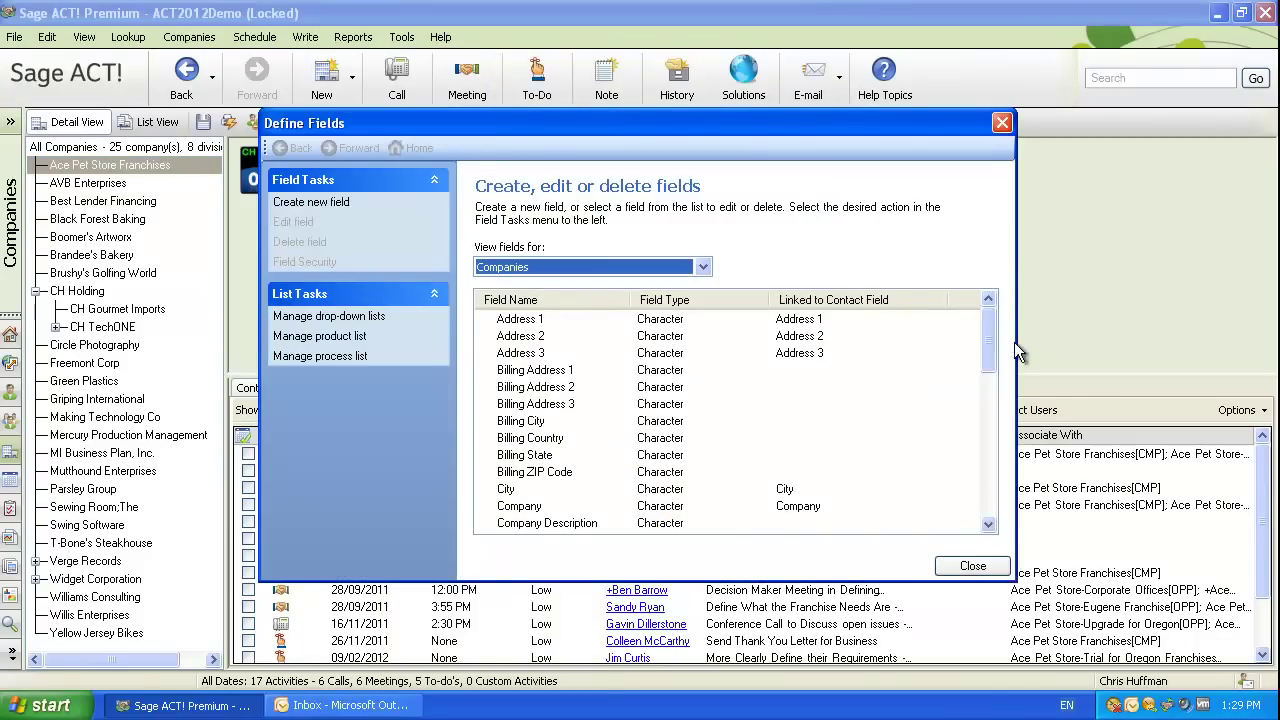
left_click_drag(990, 340, 994, 404)
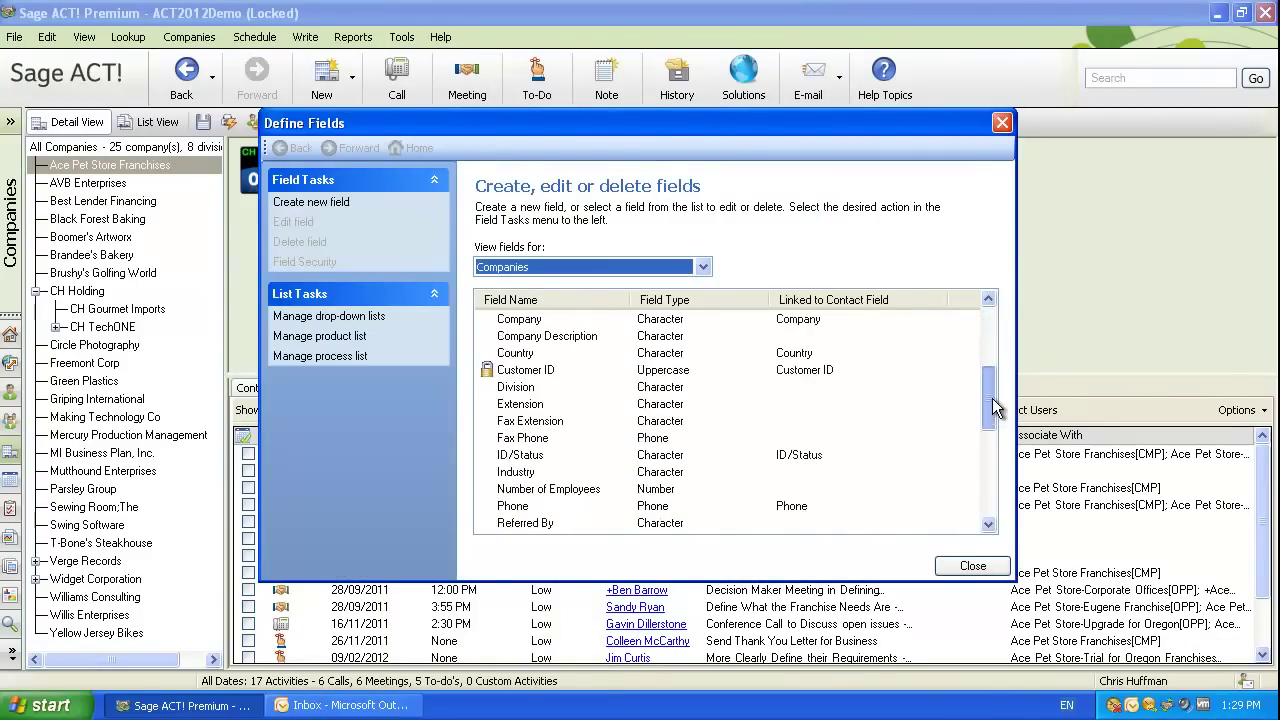
double_click(586, 440)
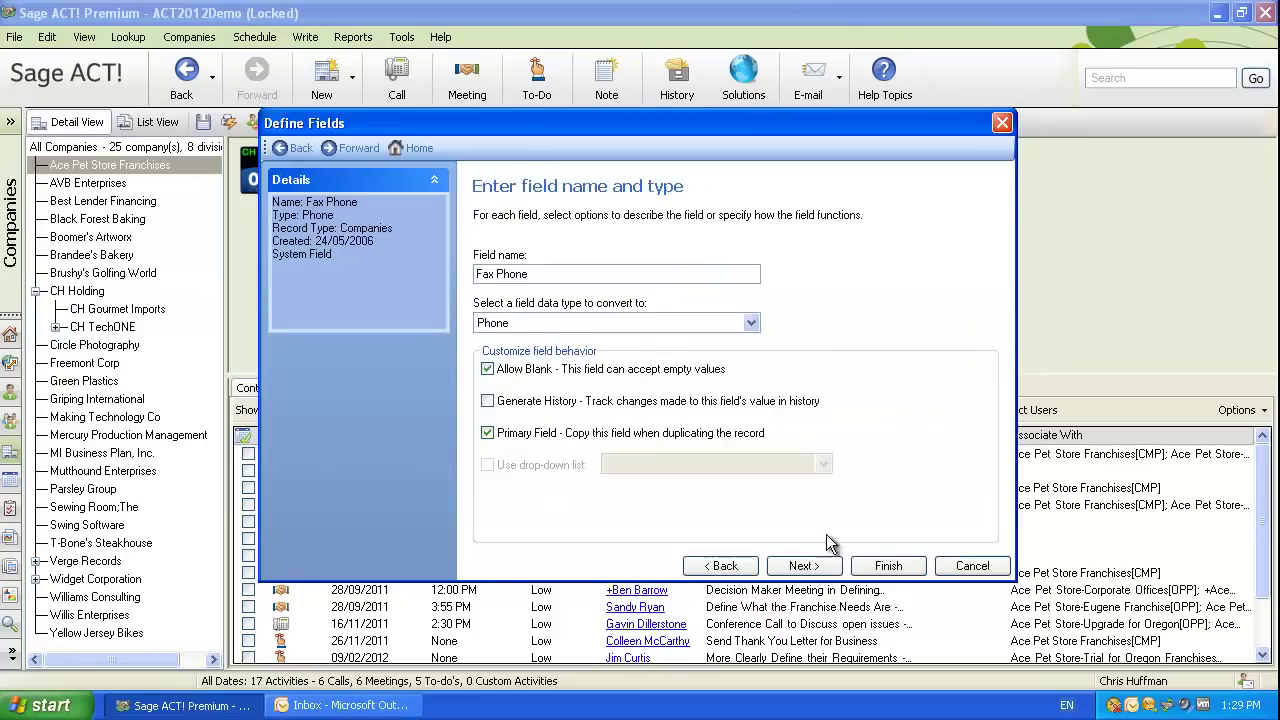
left_click(815, 563)
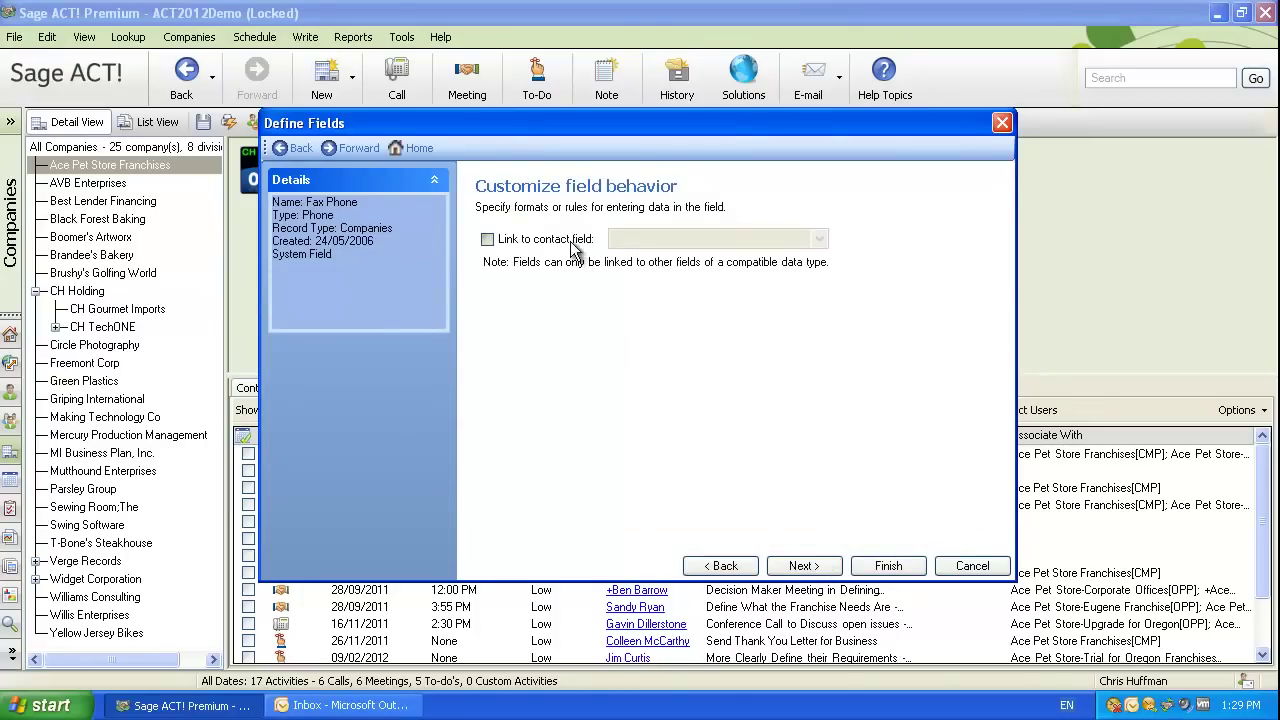
left_click(578, 243)
left_click(819, 239)
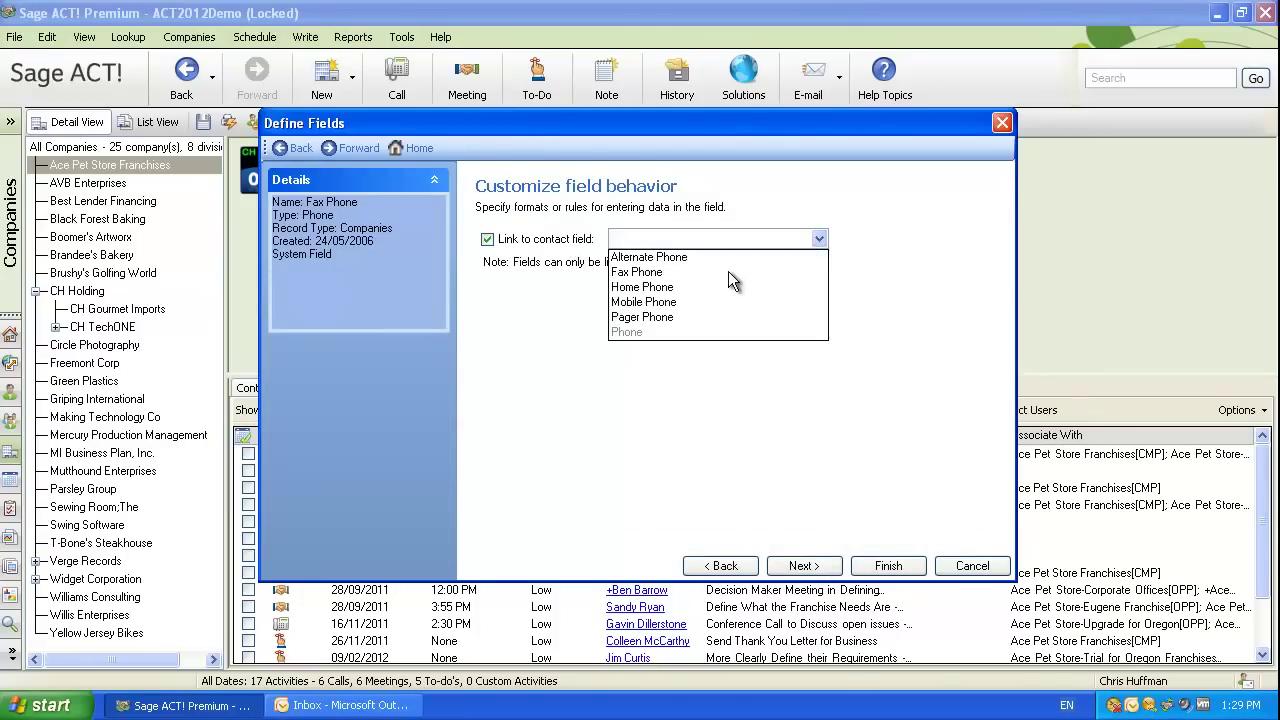
left_click(645, 272)
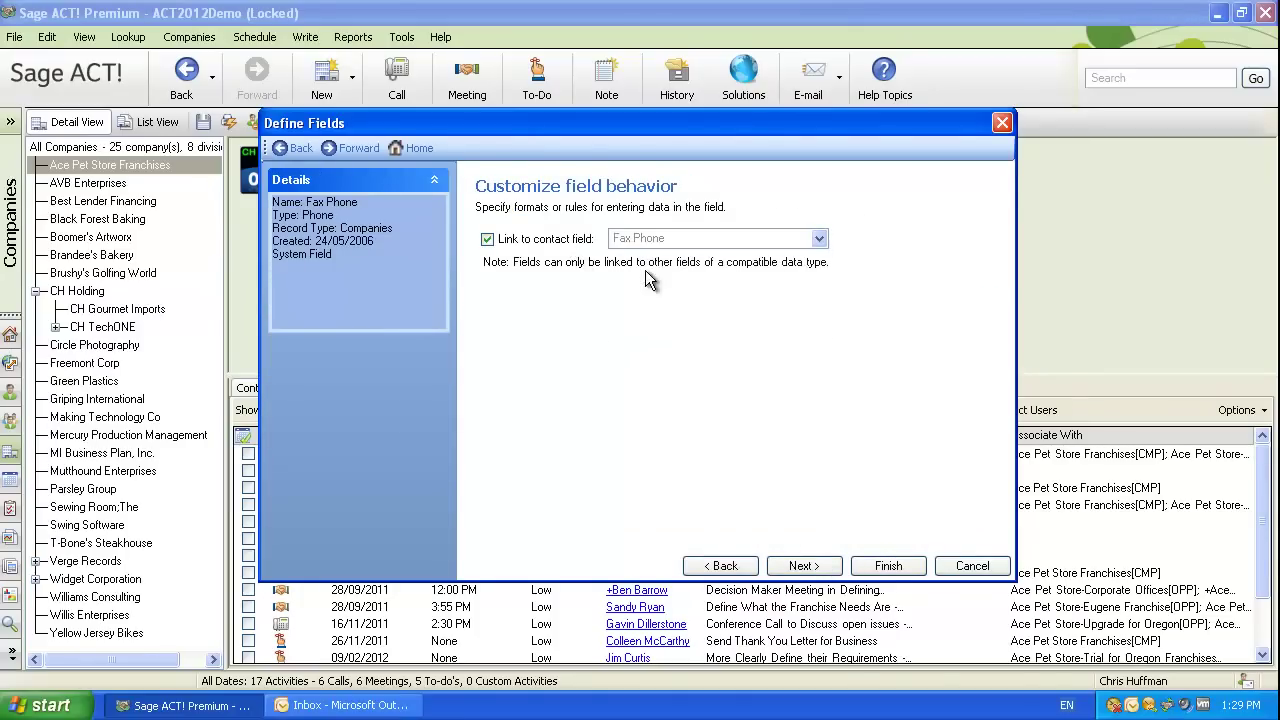
left_click(887, 569)
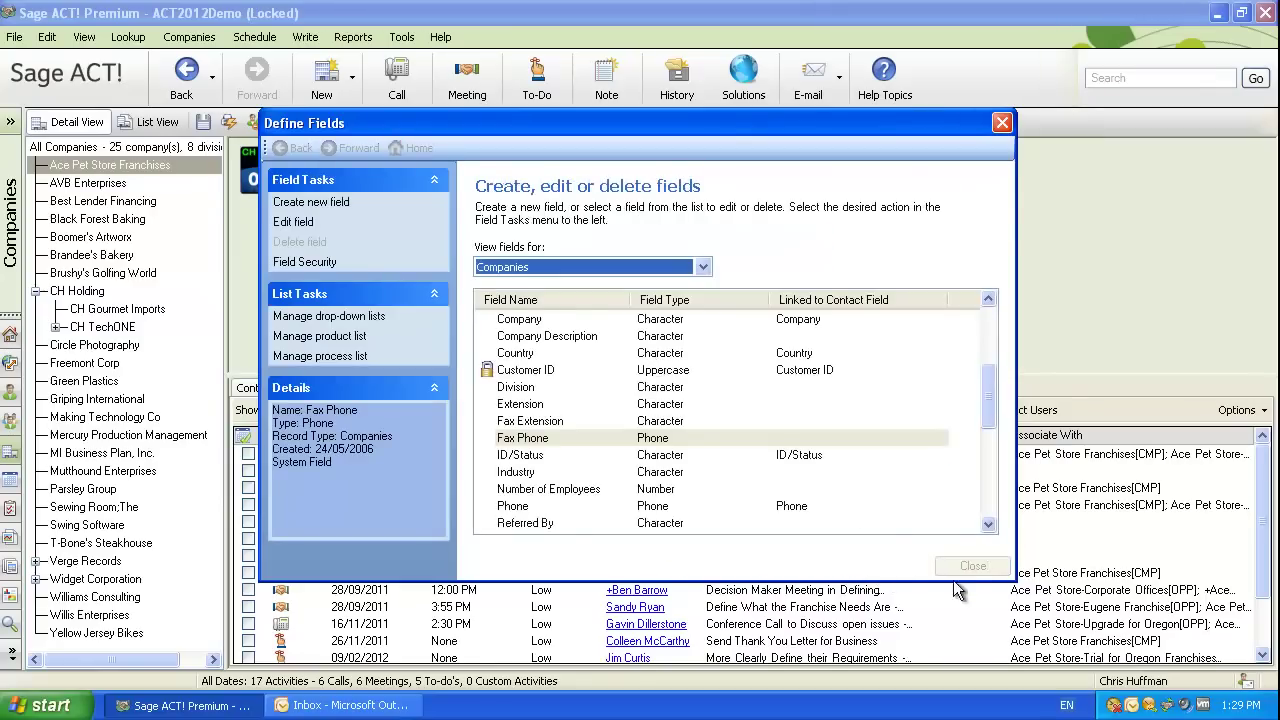
left_click(972, 566)
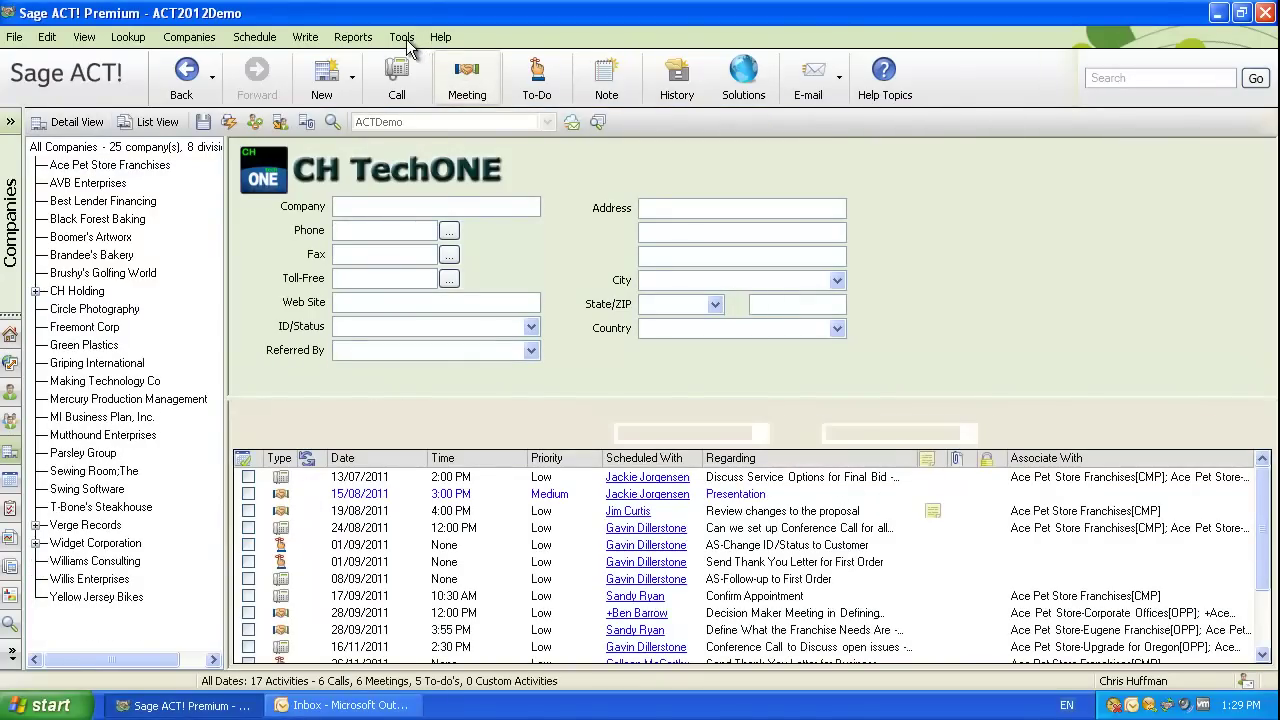
Set the Billing Address 1 field's default permission to Read Only for all users.
left_click(405, 37)
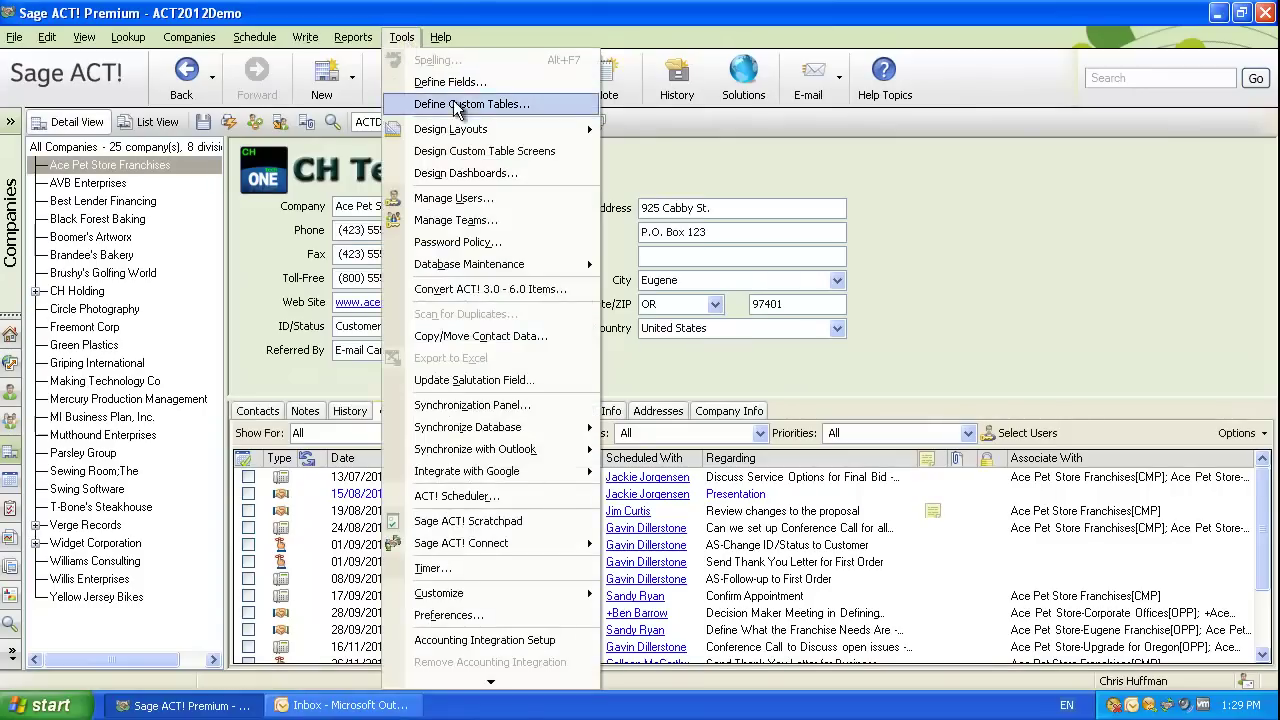
left_click(445, 80)
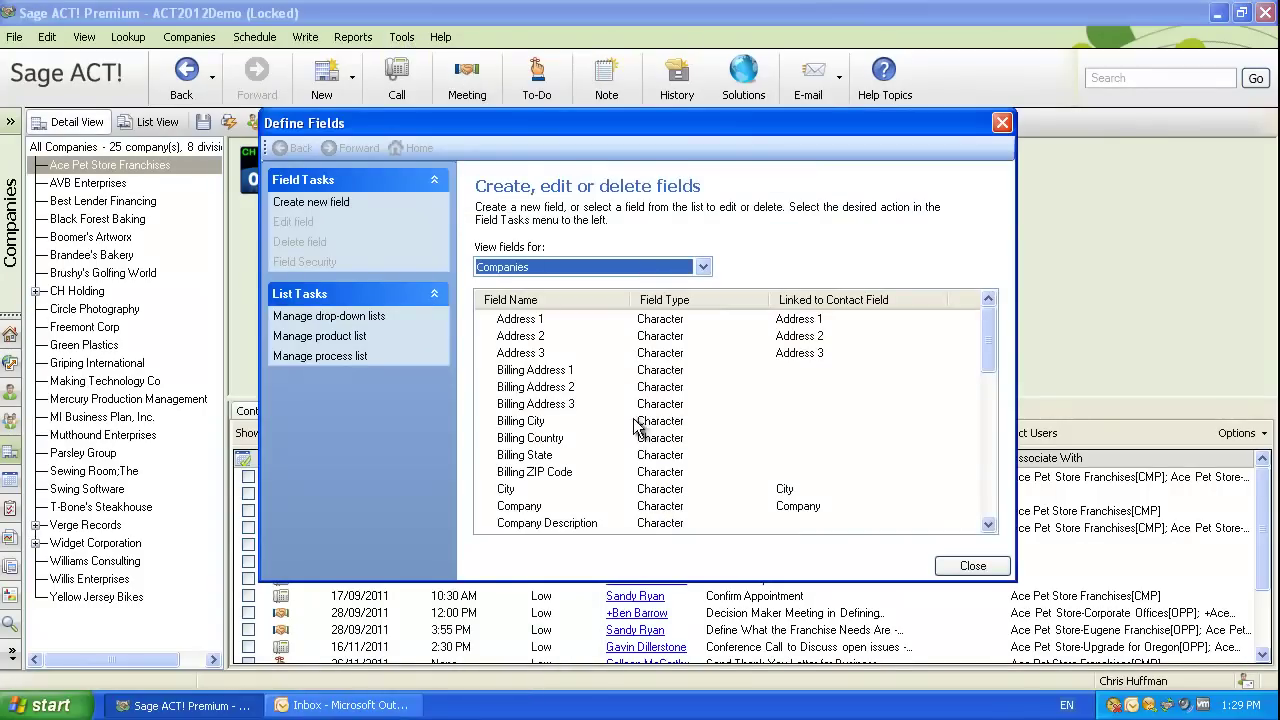
double_click(580, 372)
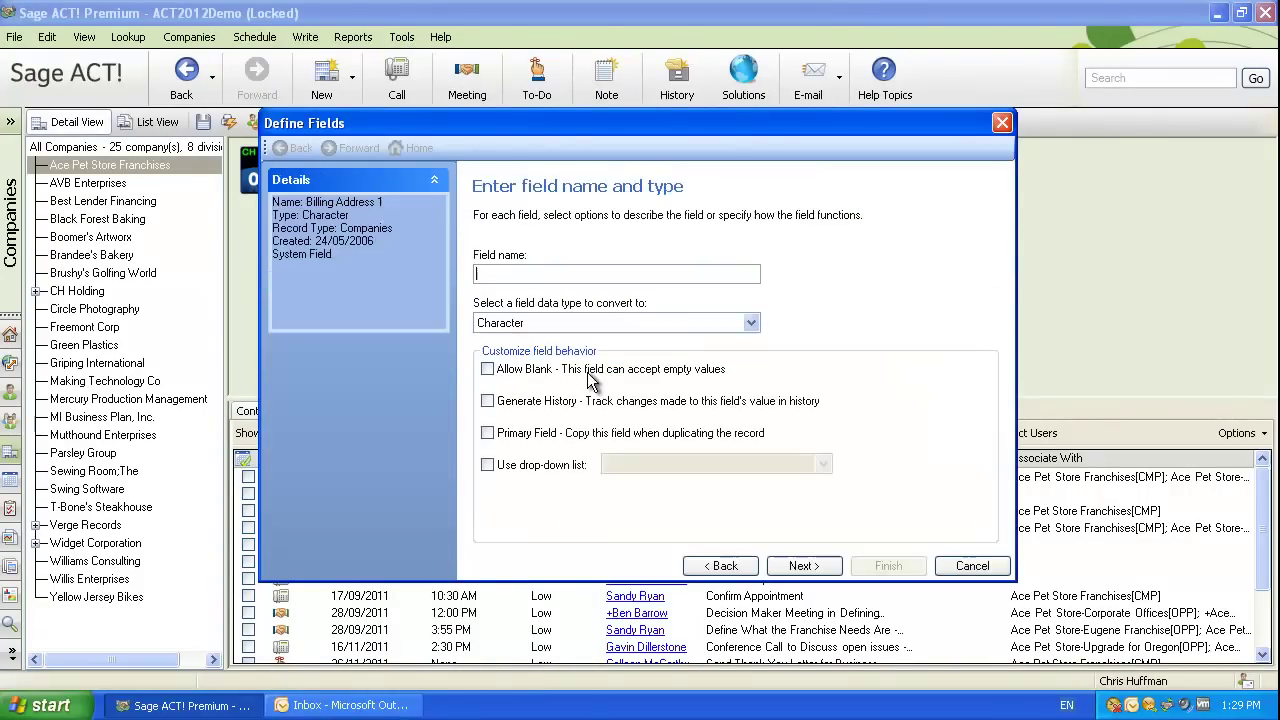
left_click(972, 565)
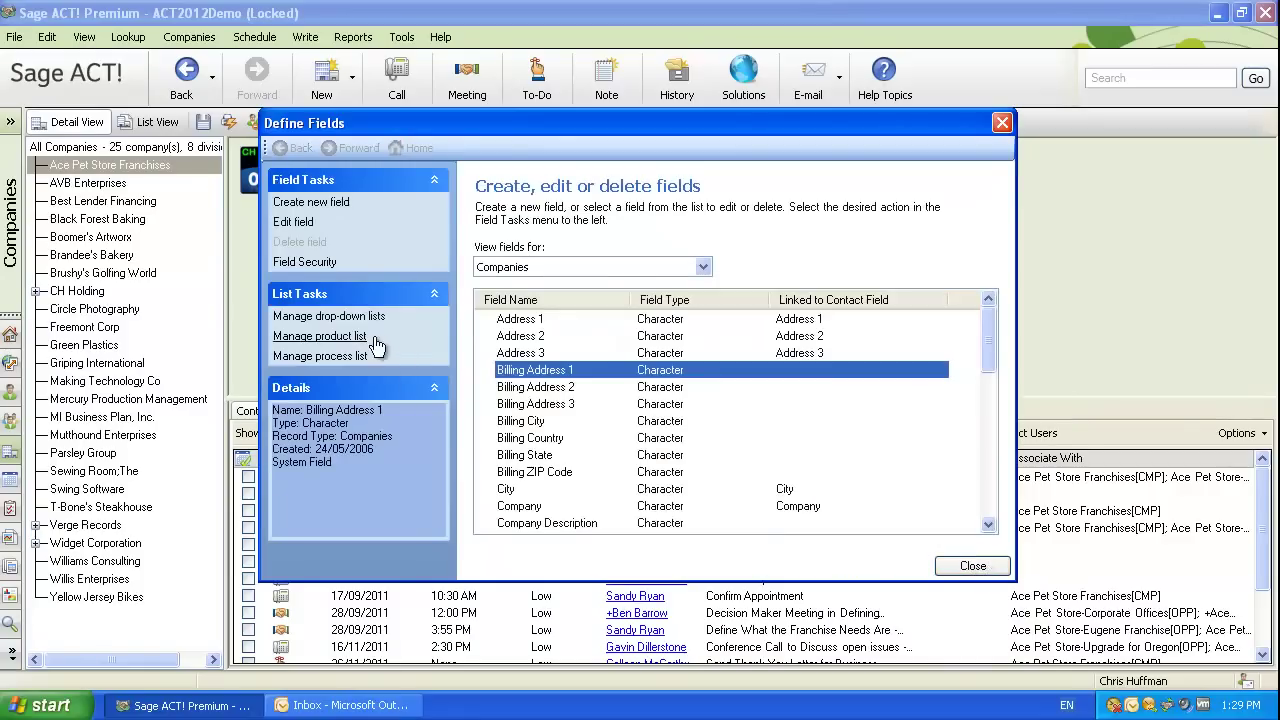
left_click(305, 262)
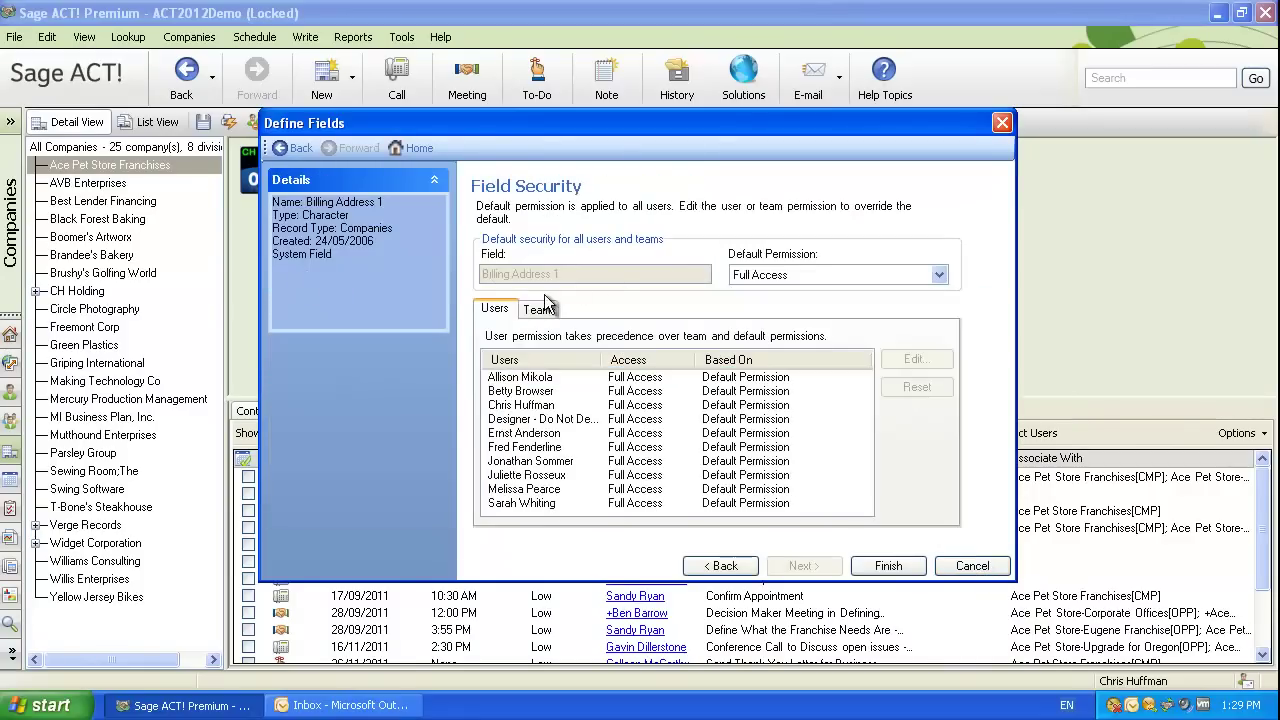
left_click(813, 275)
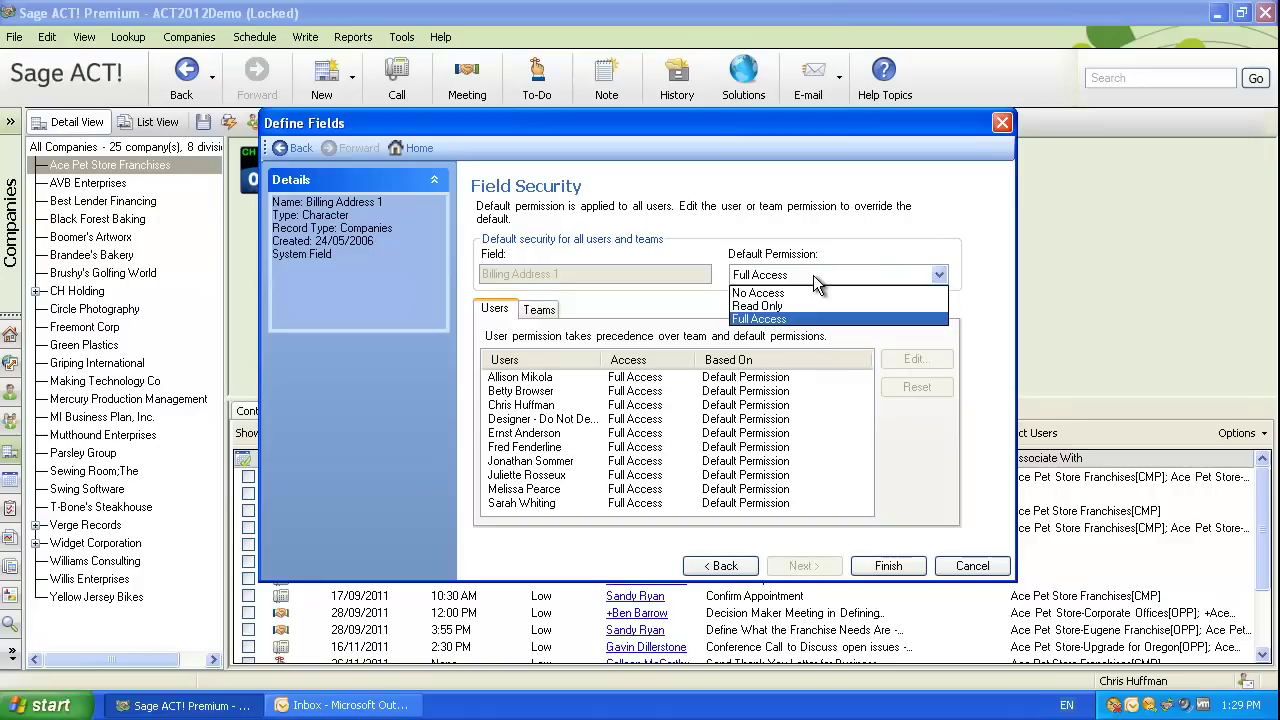
left_click(805, 306)
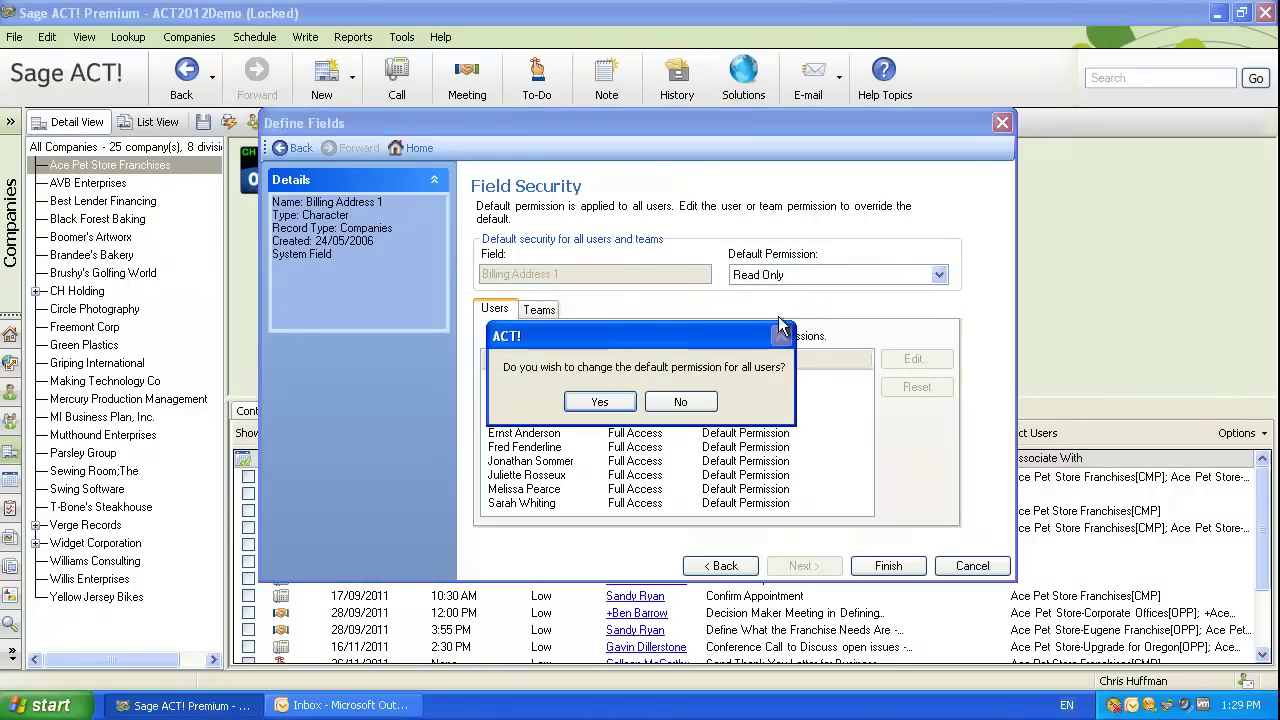
left_click(605, 403)
Begin editing the Administrators team's access level for Billing Address 1.
left_click(537, 312)
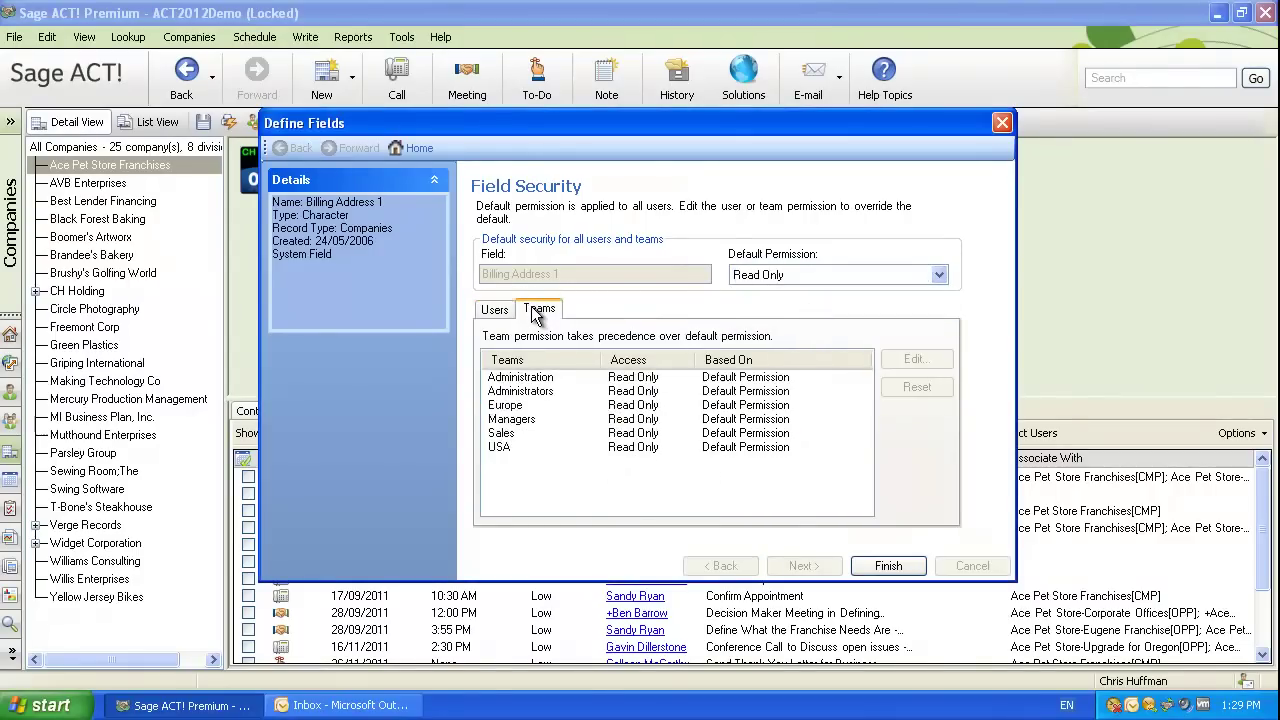
left_click(542, 391)
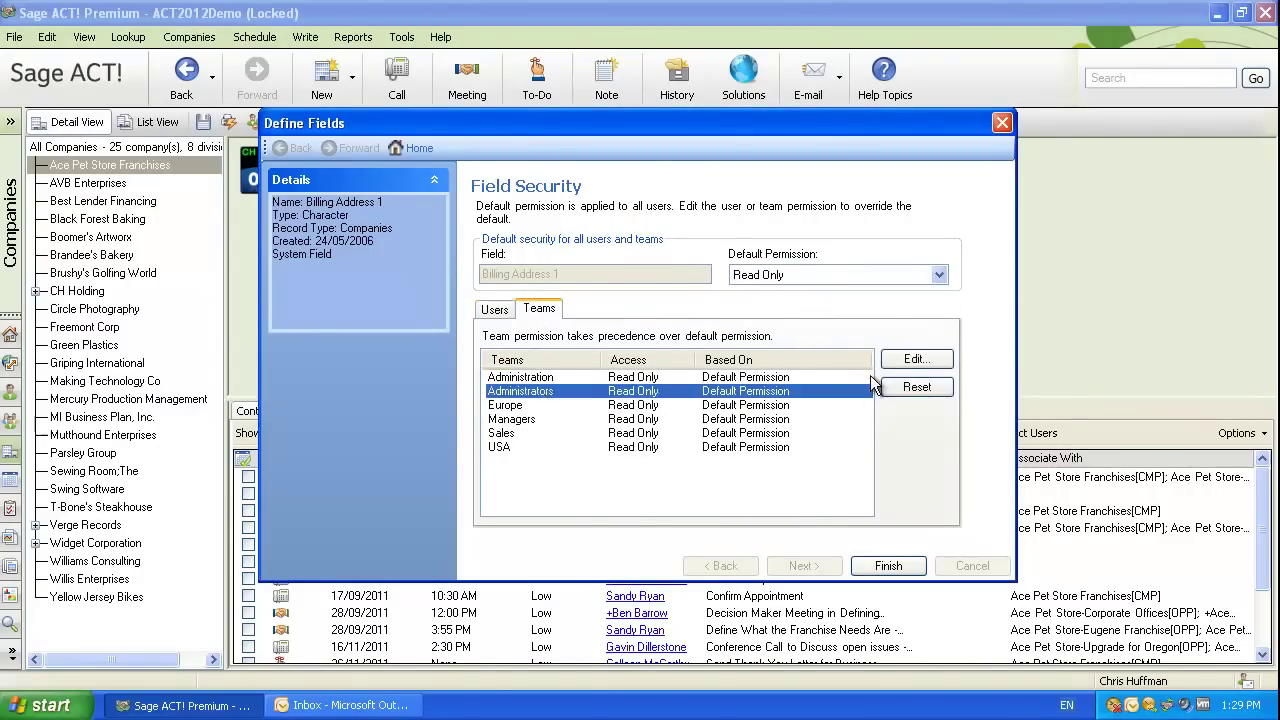
left_click(915, 359)
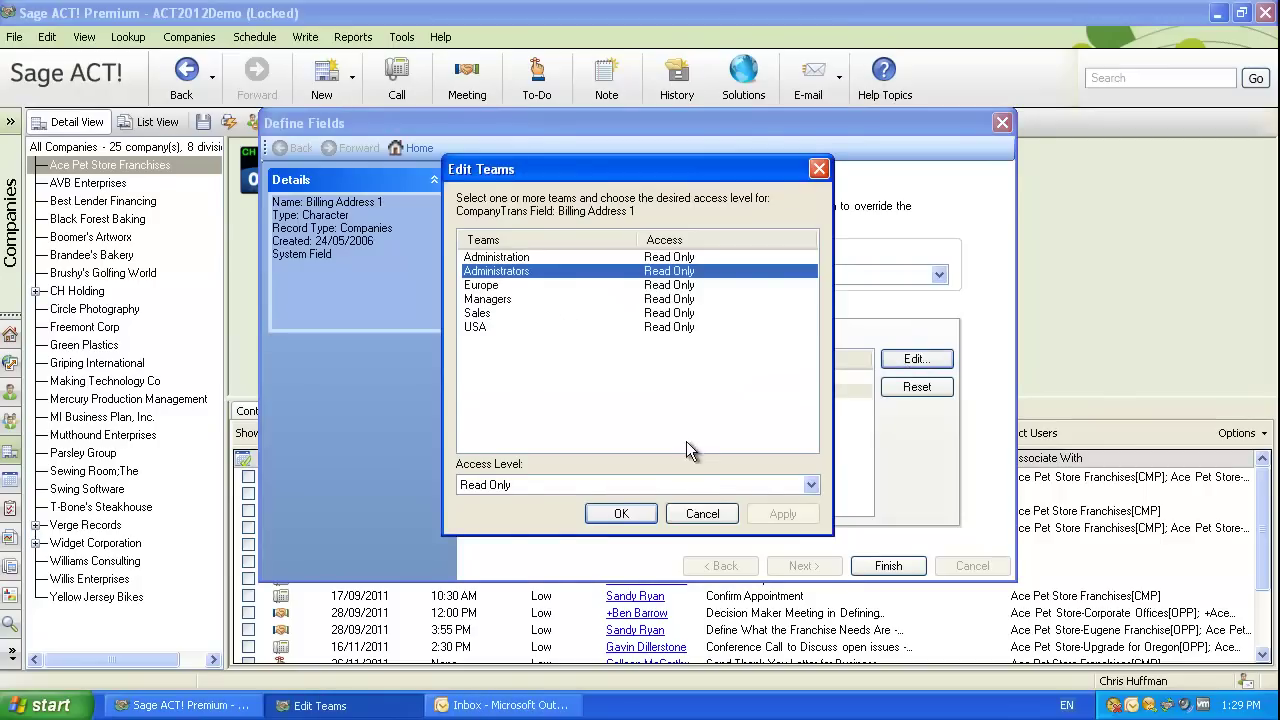
left_click(671, 484)
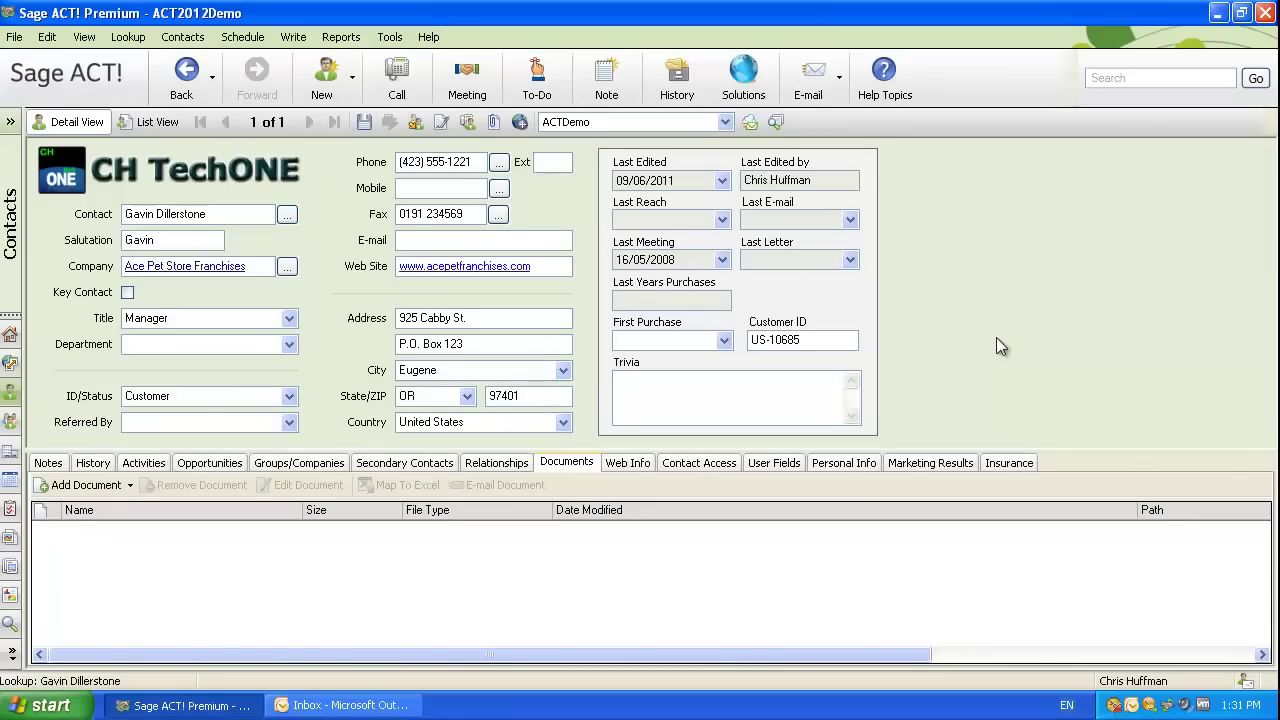
Attach a shortcut to the Mortgage Application file to the contact's documents.
left_click(97, 487)
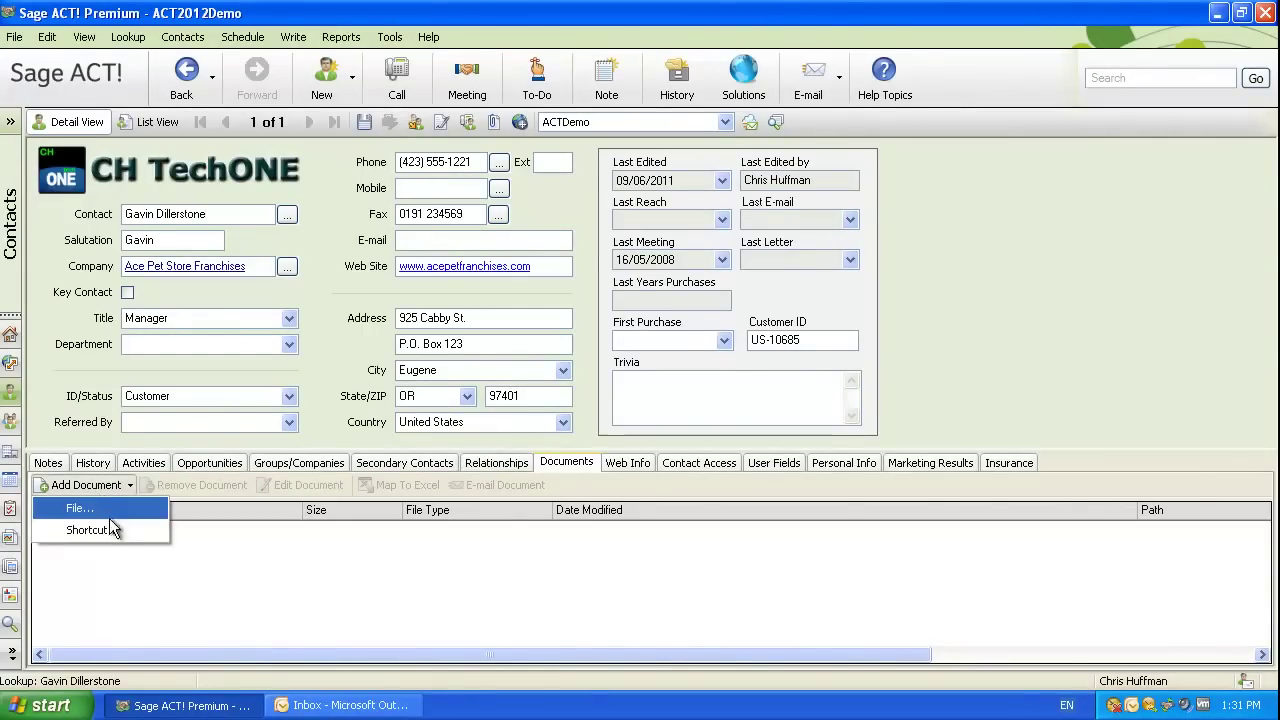
left_click(109, 526)
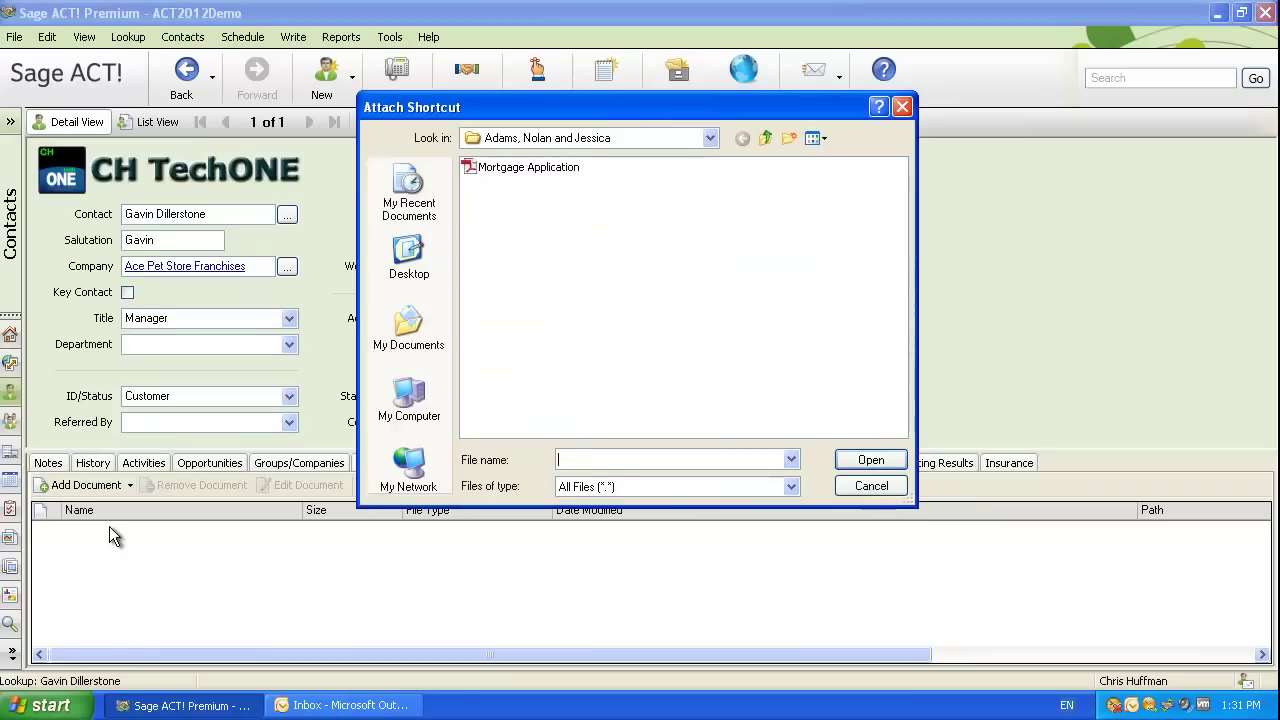
left_click(514, 169)
double_click(508, 172)
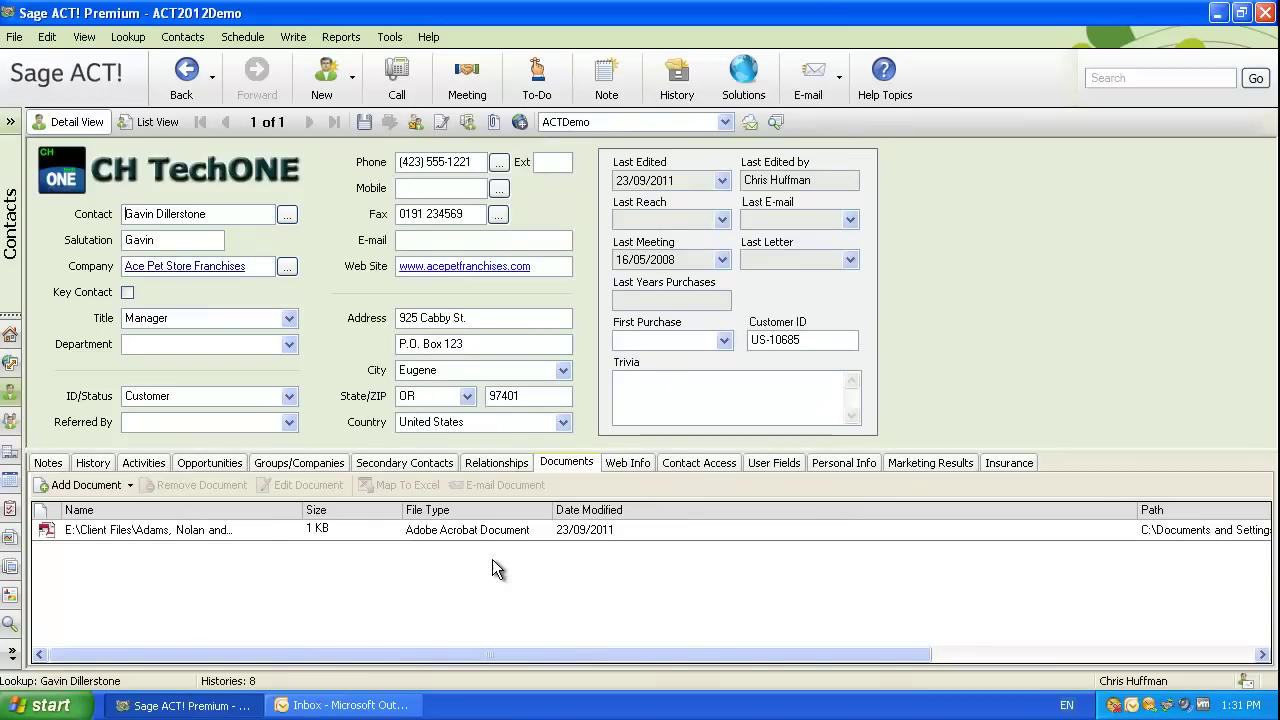
View the attached Mortgage Application PDF in Adobe Reader, then close it.
double_click(135, 530)
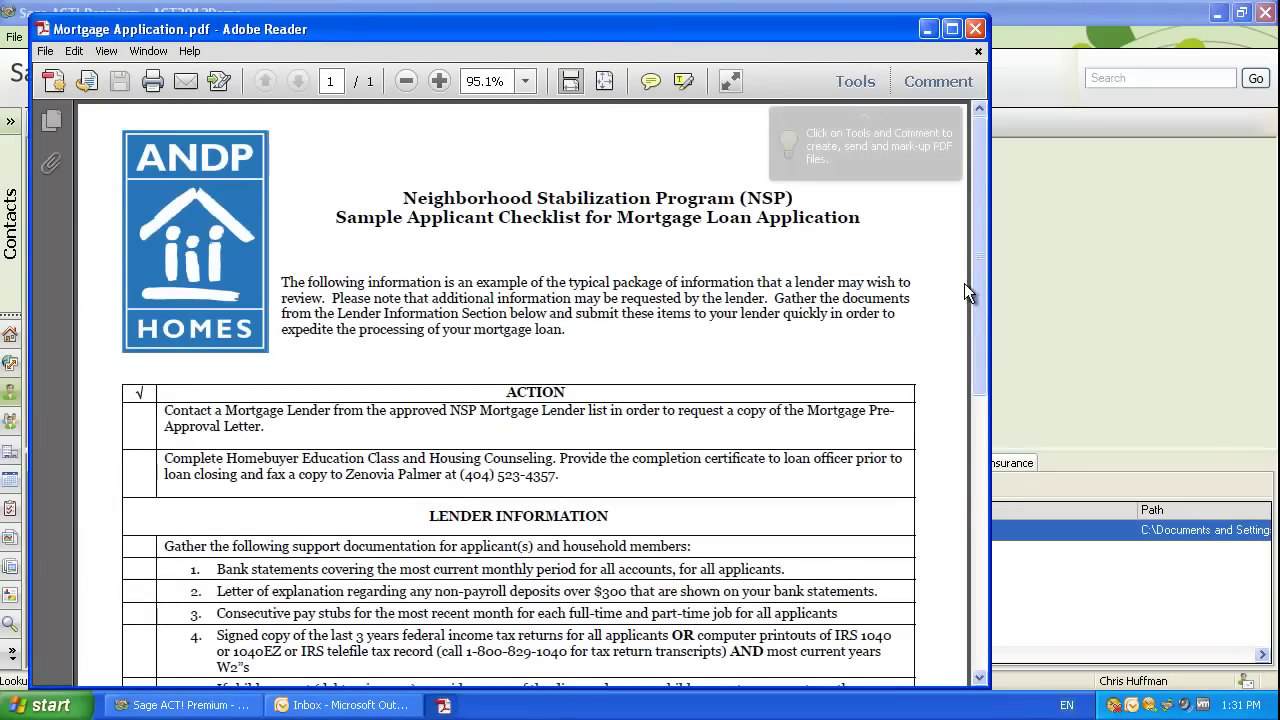
left_click_drag(978, 280, 978, 482)
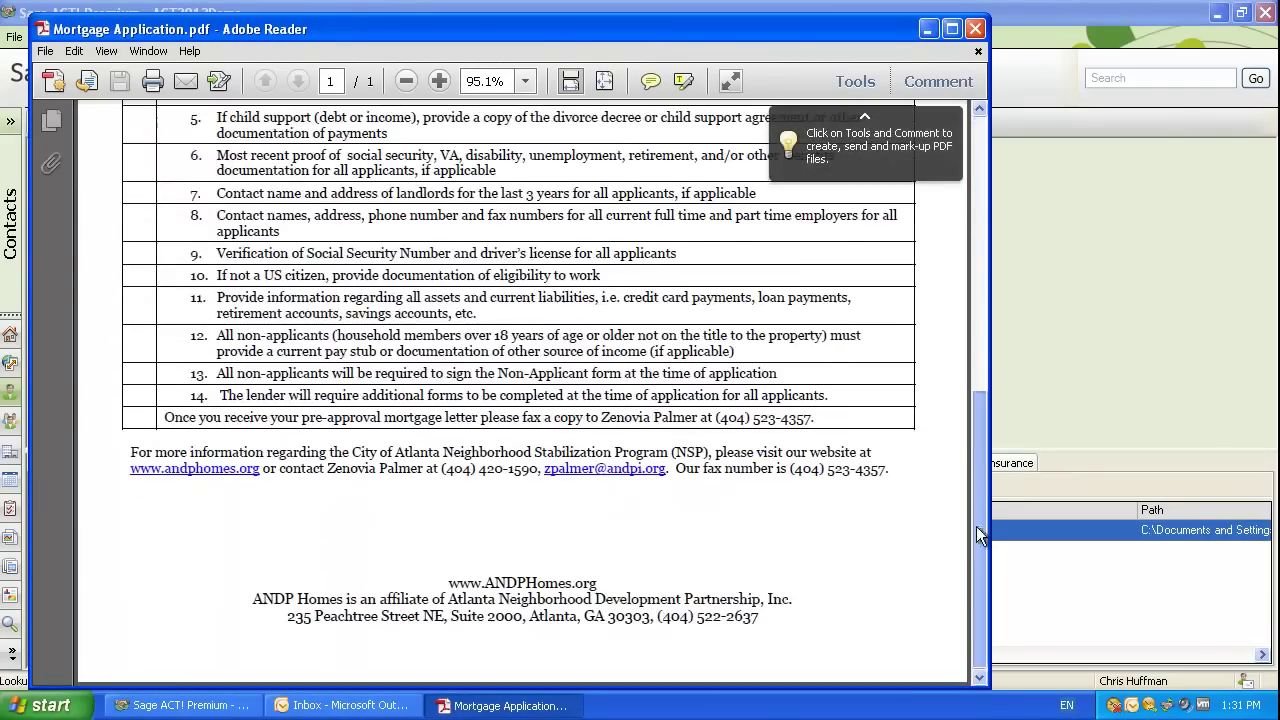
left_click_drag(976, 526, 996, 226)
left_click(983, 36)
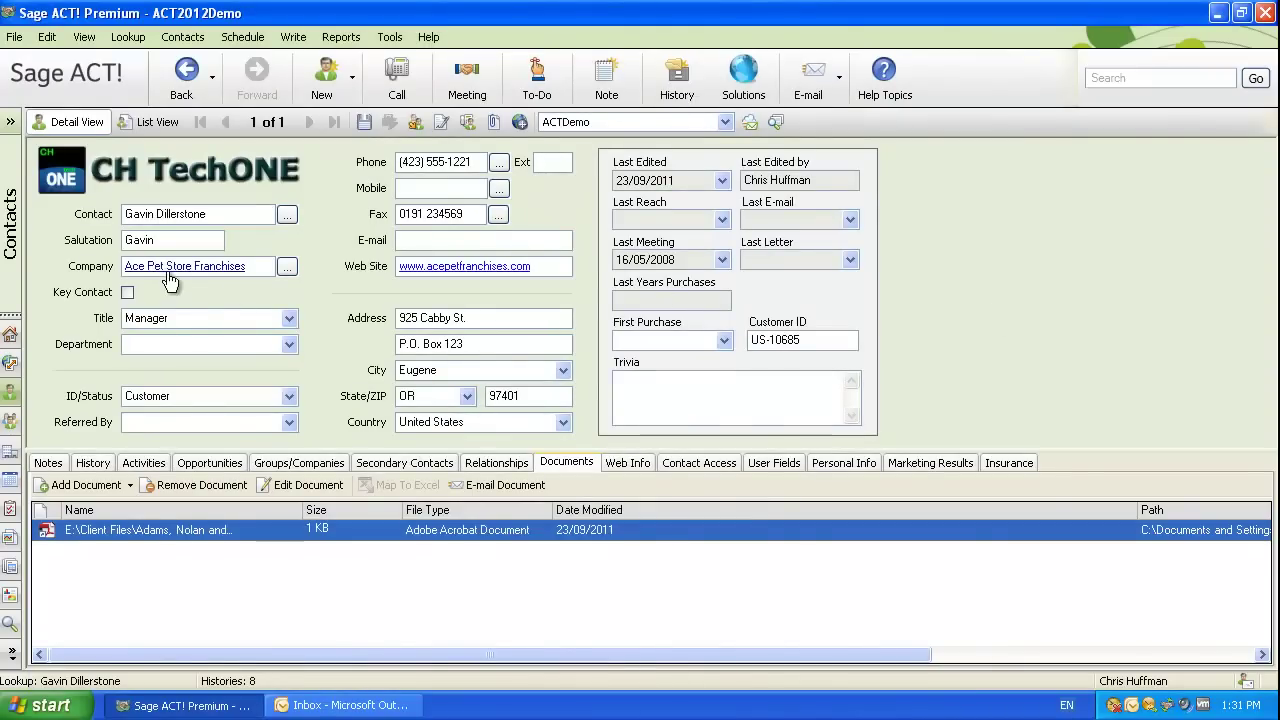
Open the Ace Pet Store Franchises company record and view its Company Info fields.
left_click(172, 270)
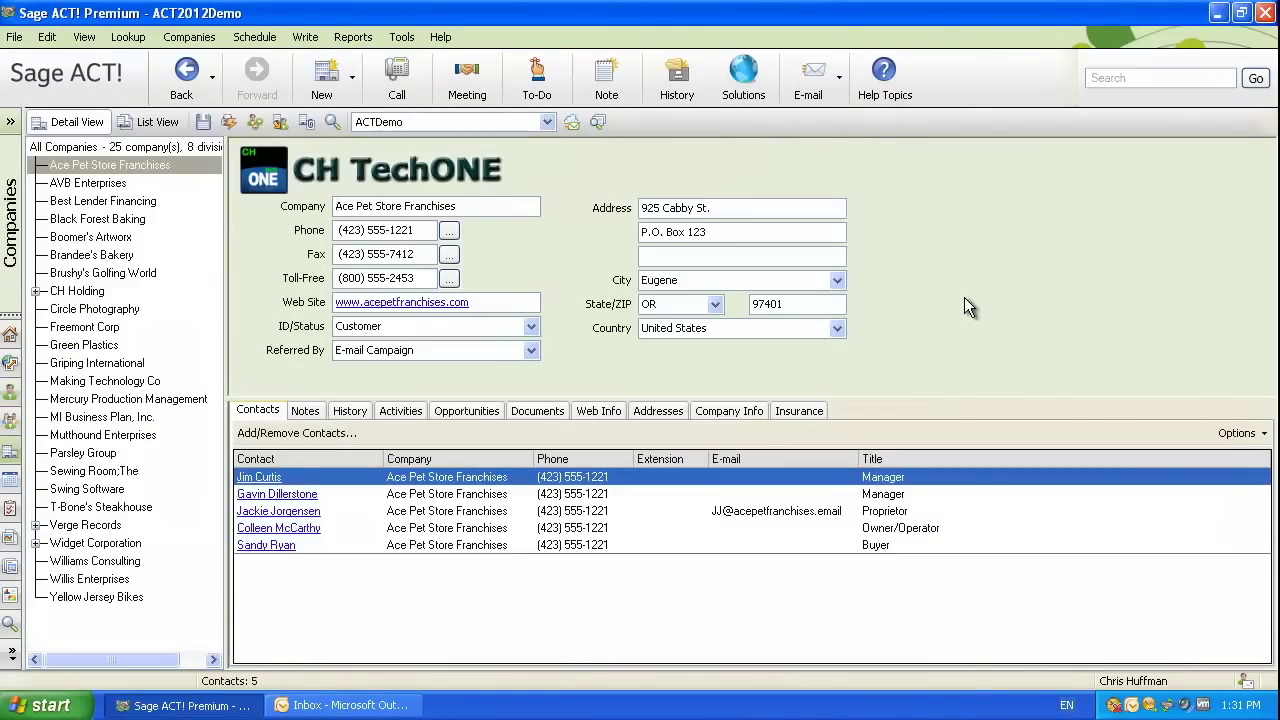
left_click(731, 411)
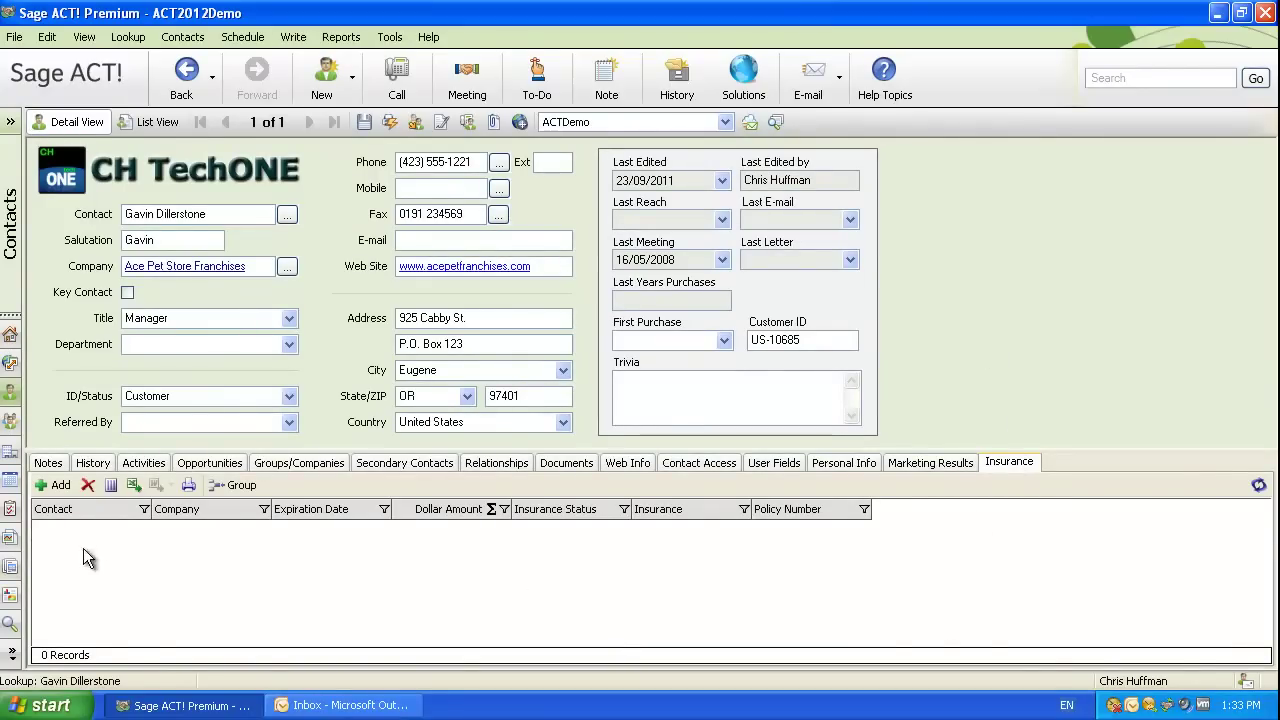
left_click(56, 489)
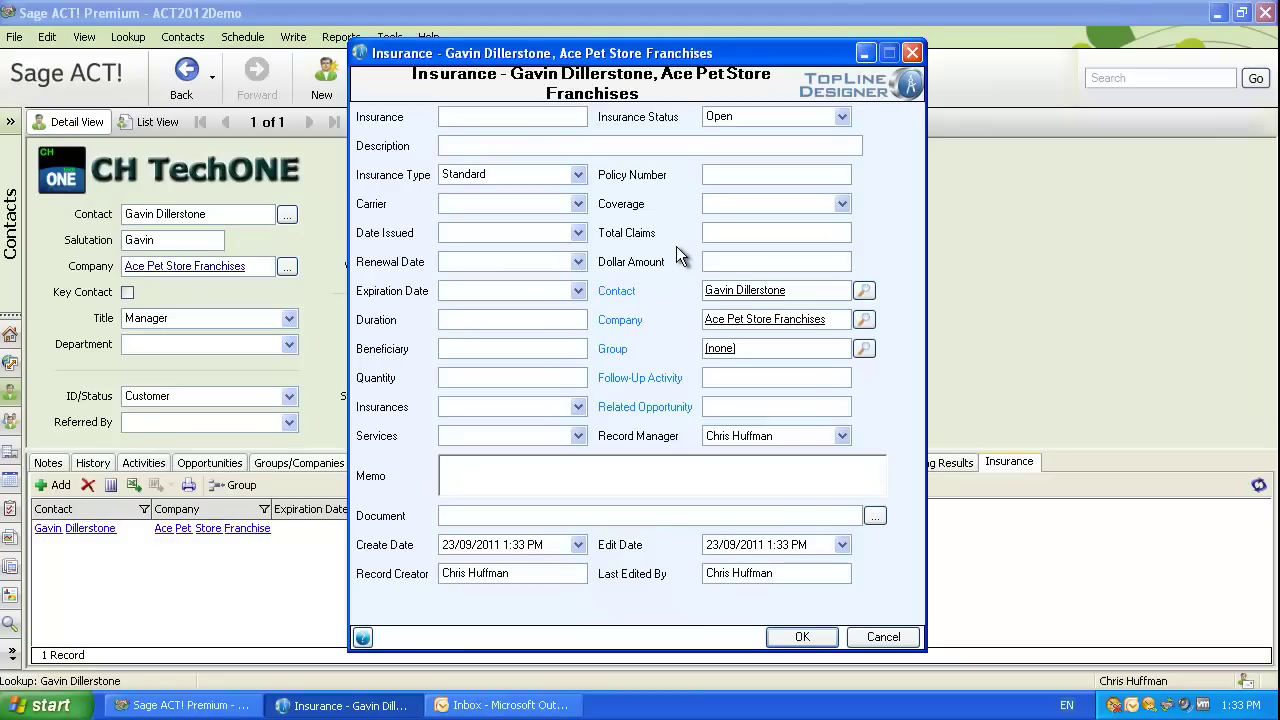
left_click(911, 55)
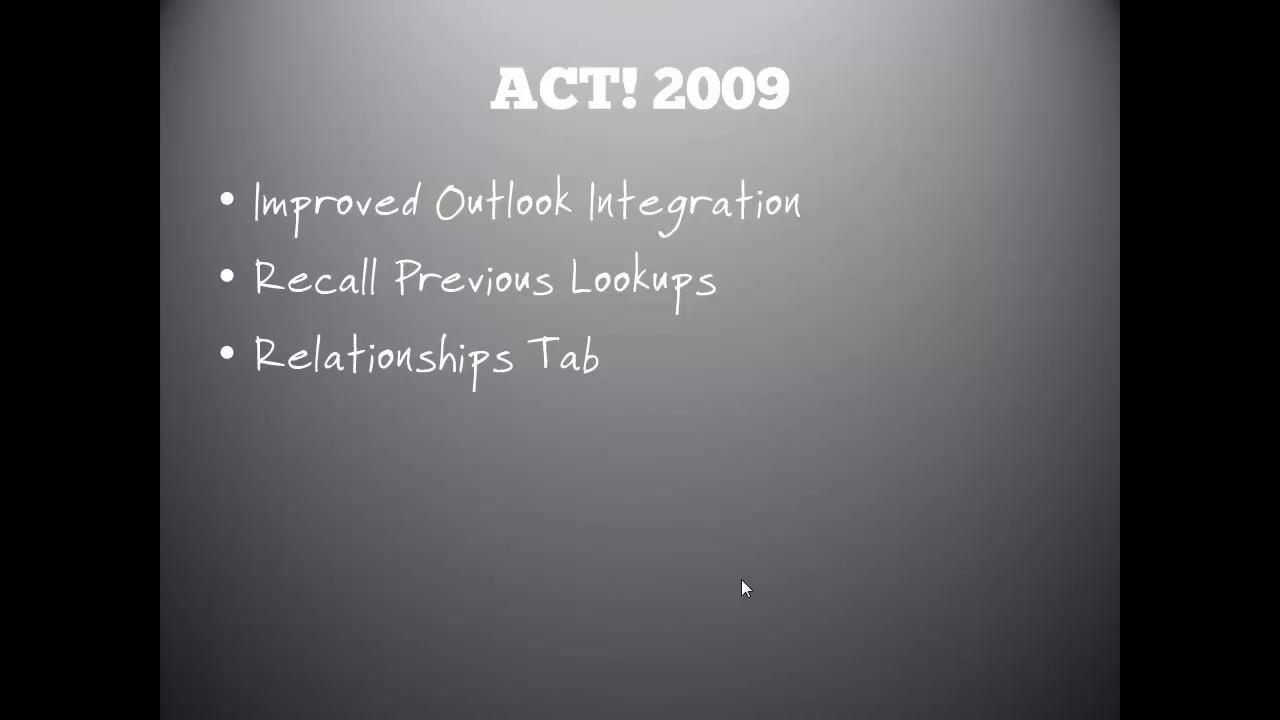
Advance the ACT! 2009 slide to show the Yesterday Filter bullet.
key("Right")
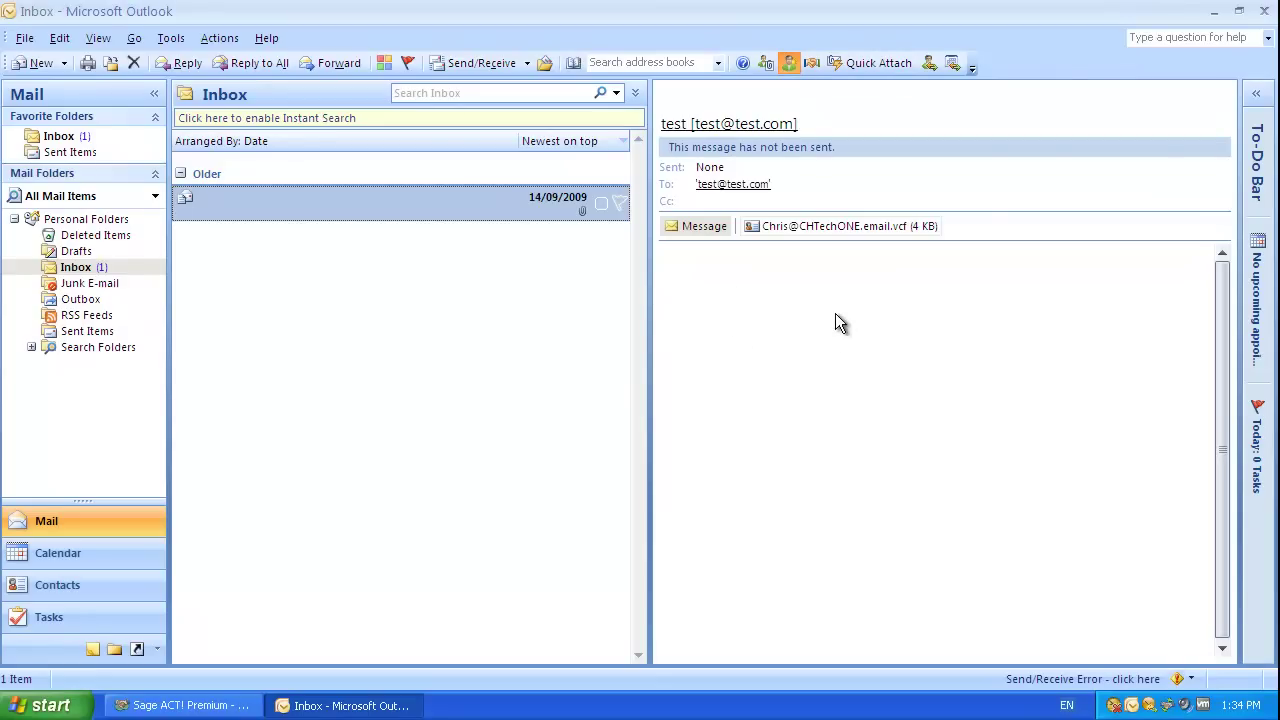
Start an ACT! new contact from the test e-mail's sender, close it unsaved, and return to ACT!
left_click(791, 62)
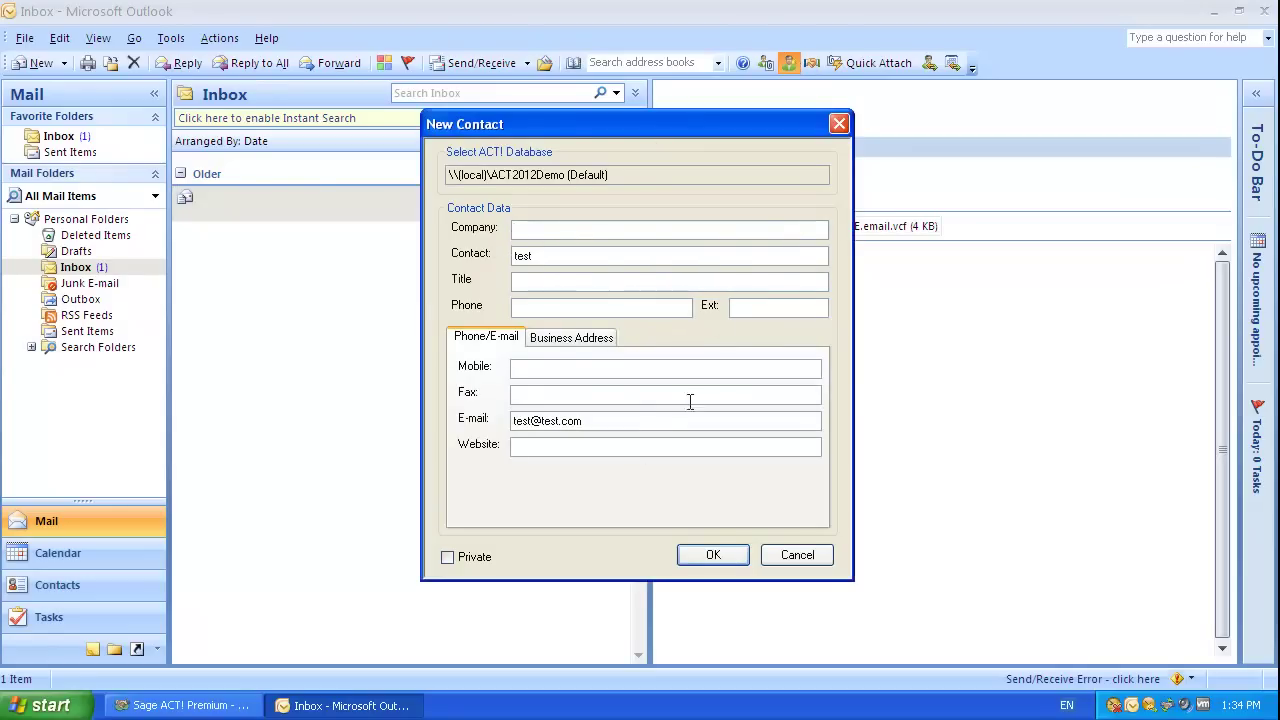
left_click(839, 123)
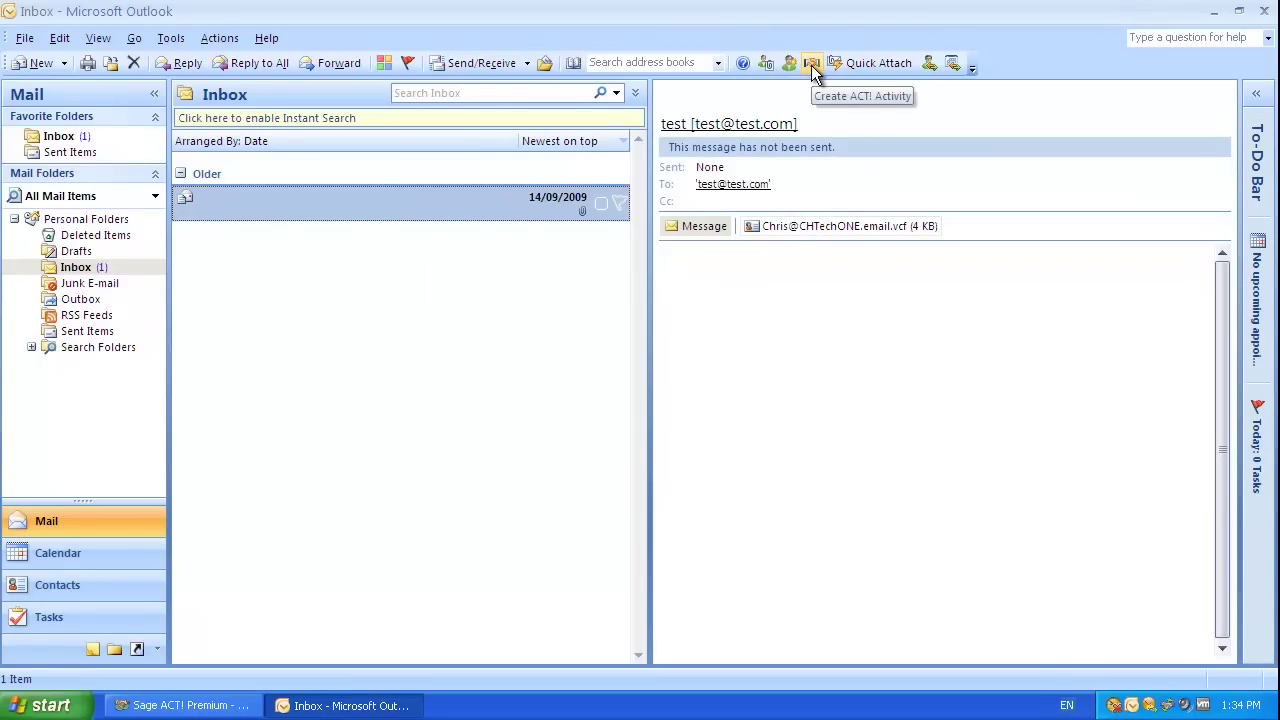
key("alt+Tab")
left_click(128, 37)
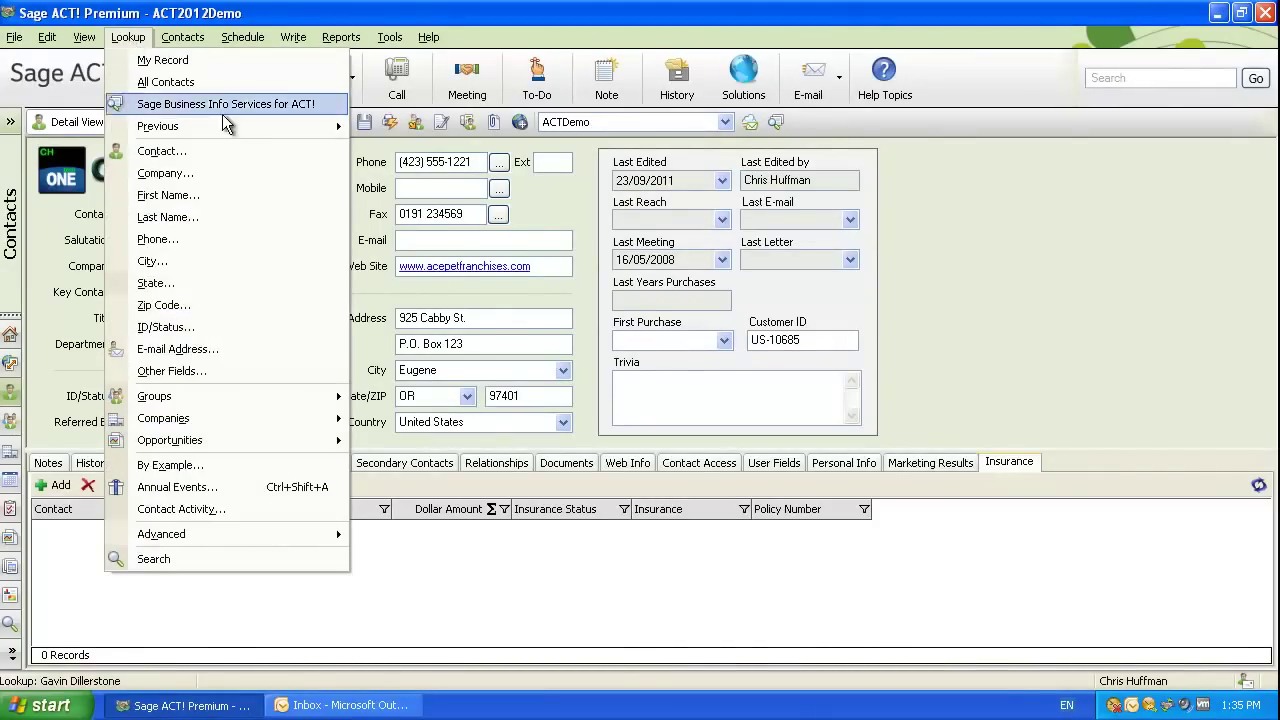
Recall the earlier Custom (3) lookup listing A1 Services, AVB Enterprises and MiniSoft.
mouse_move(252, 128)
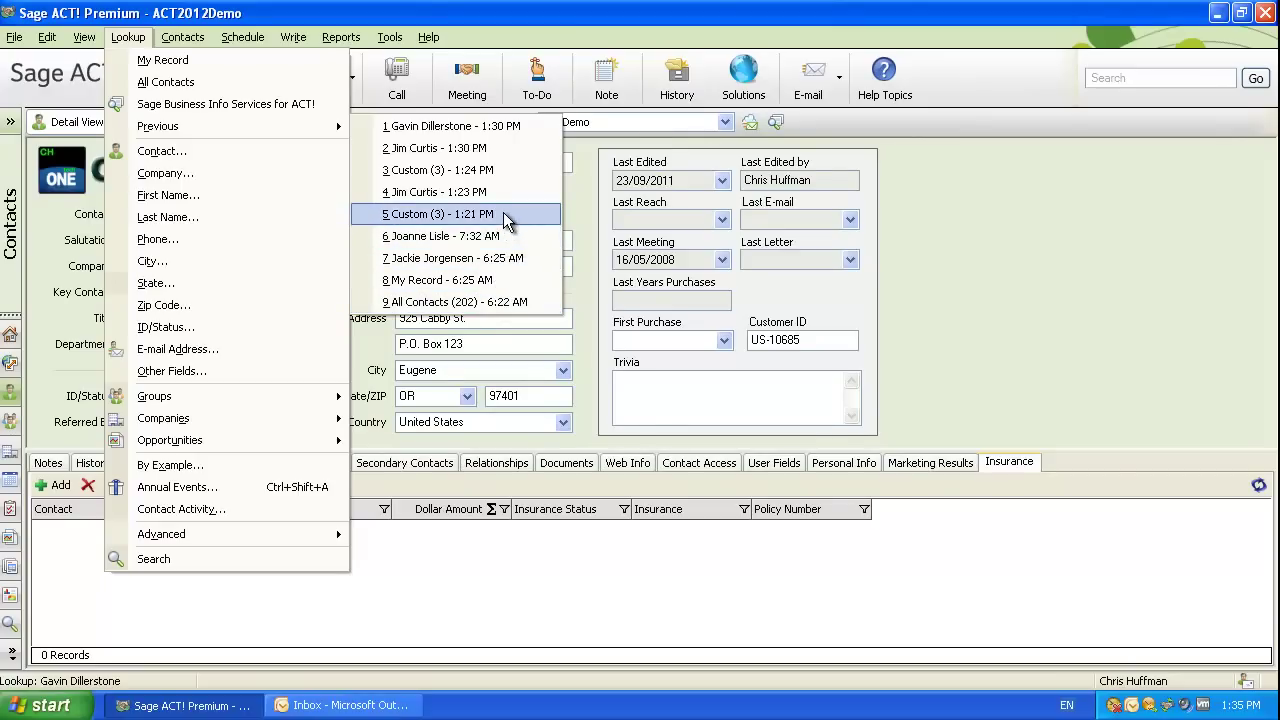
left_click(460, 173)
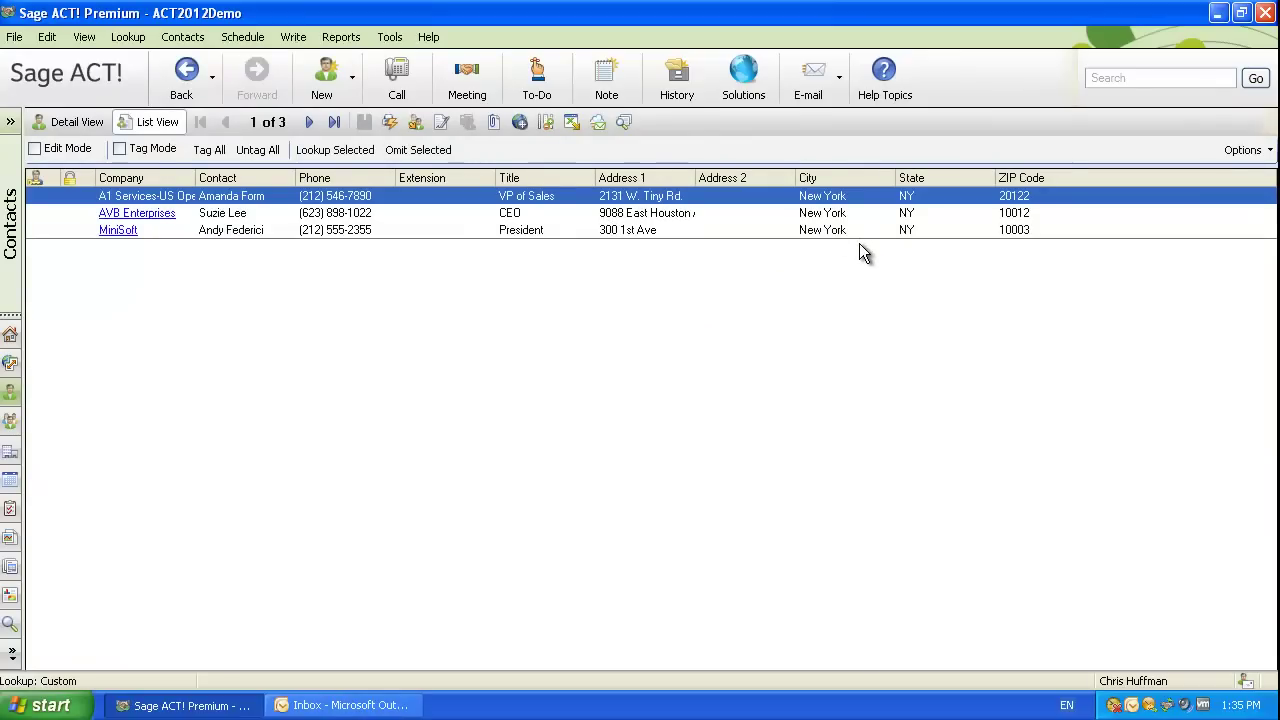
Open the AVB Enterprises contact's relationships and pick the Superclean buyer as the related contact.
double_click(255, 216)
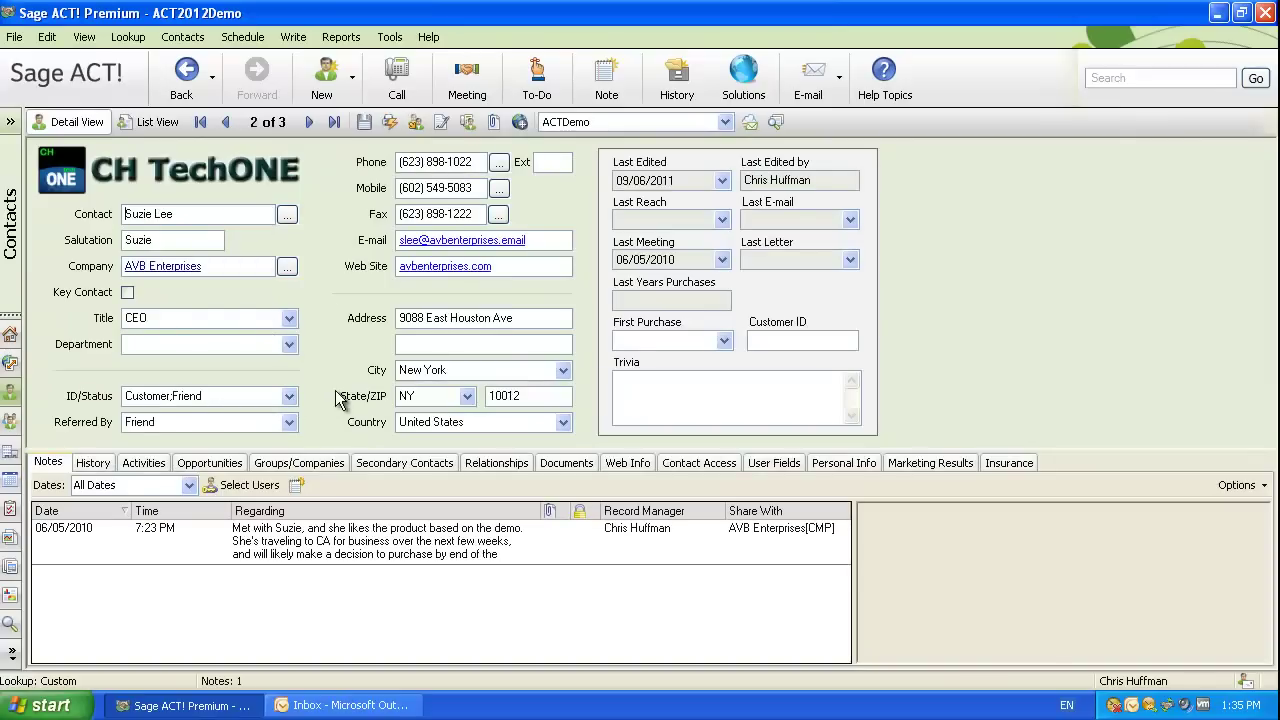
left_click(481, 463)
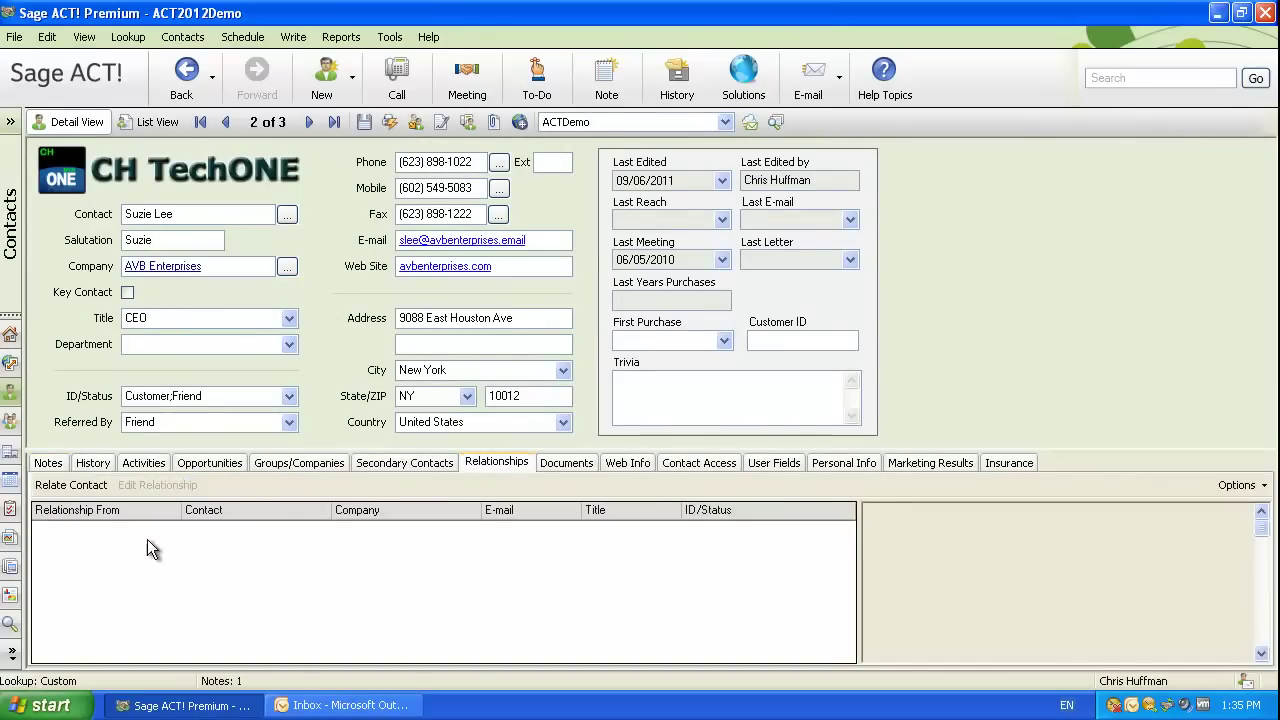
left_click(68, 486)
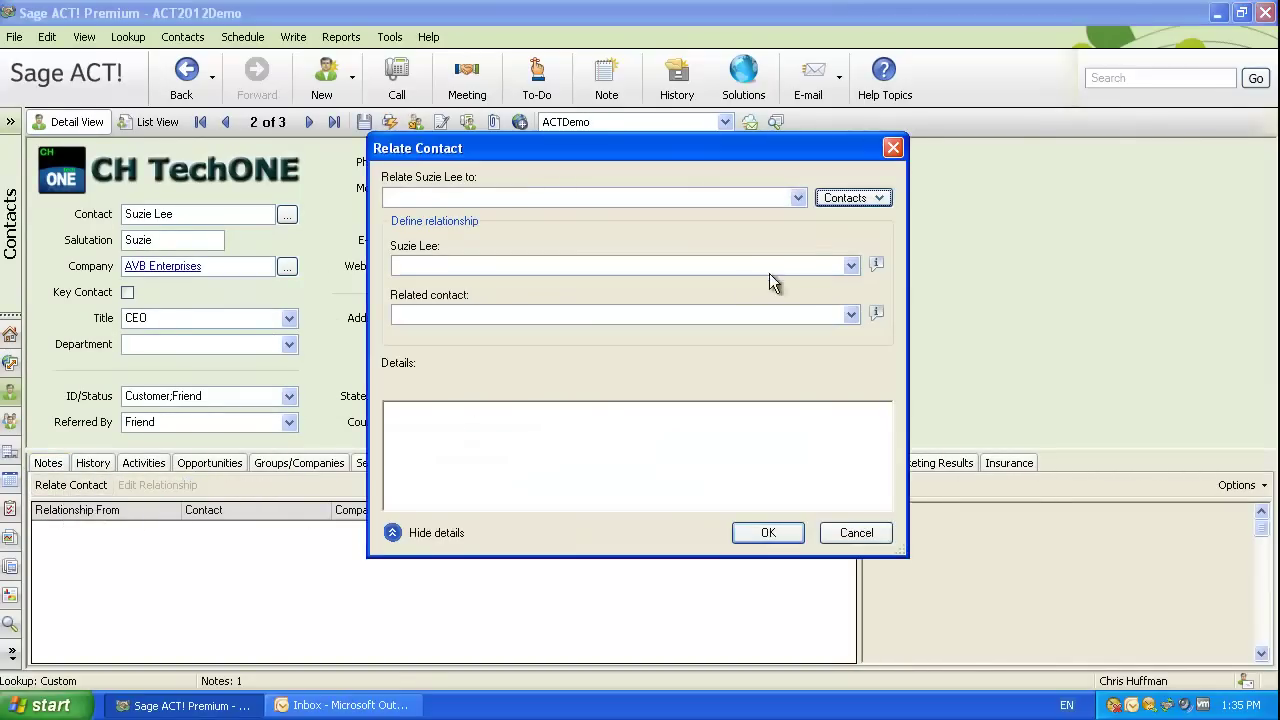
left_click(797, 199)
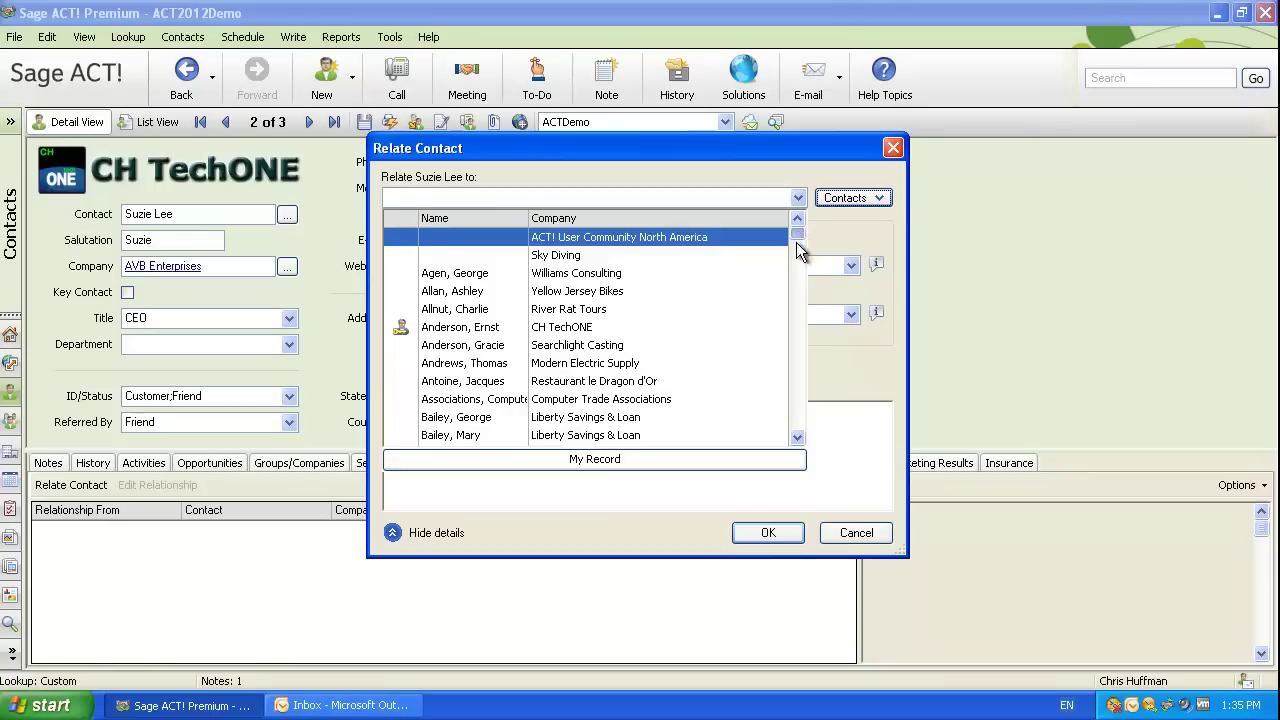
left_click_drag(797, 234, 790, 282)
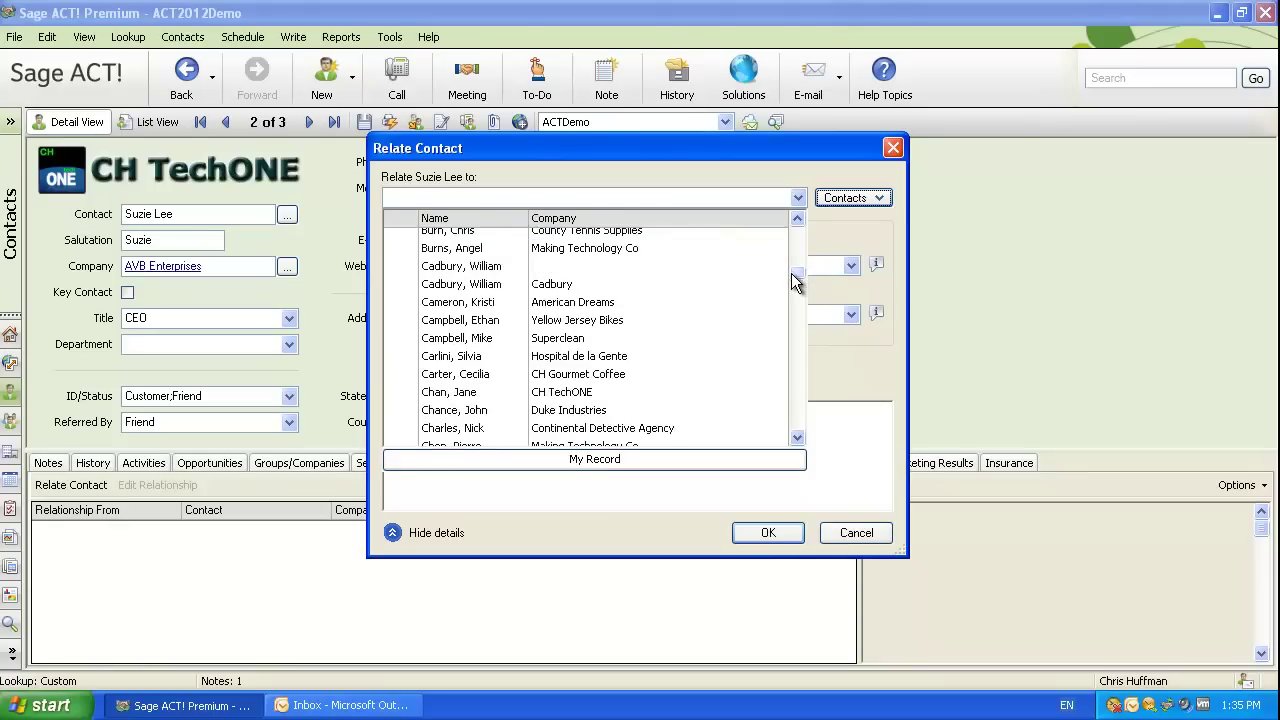
left_click(499, 338)
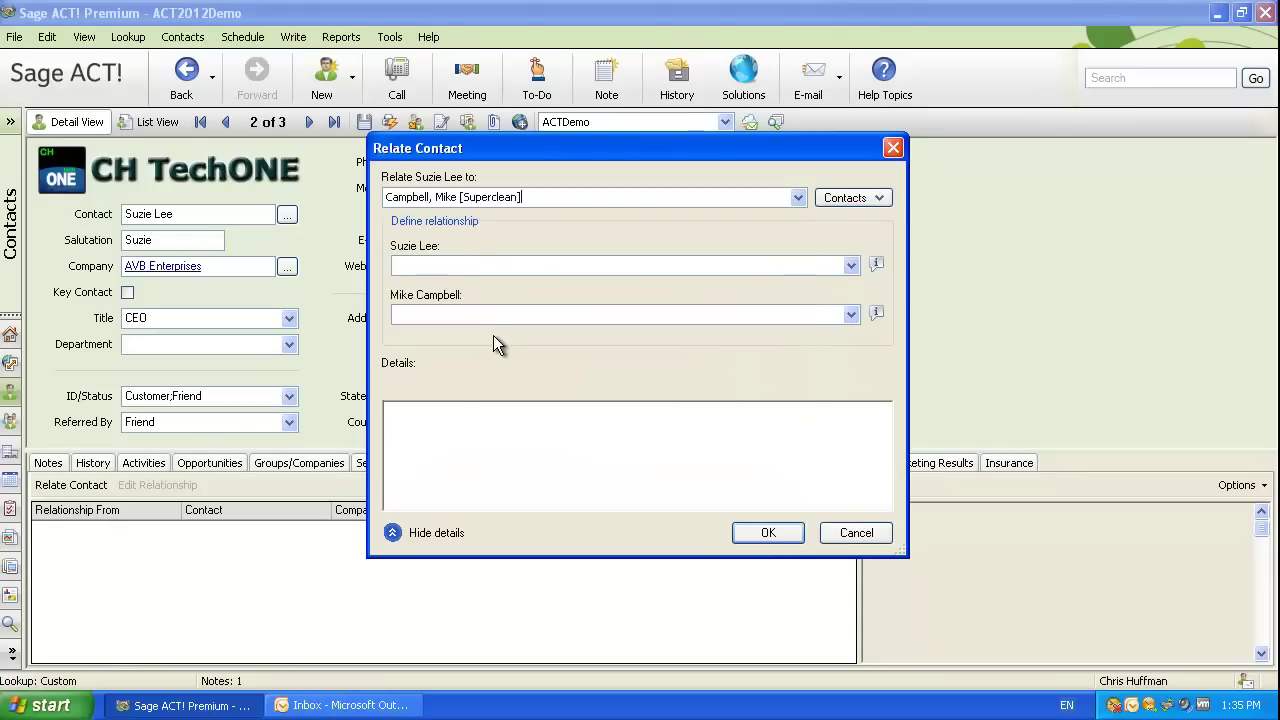
Set both relationship roles to Spouse, save, and visit the Superclean contact's record and back.
left_click(850, 265)
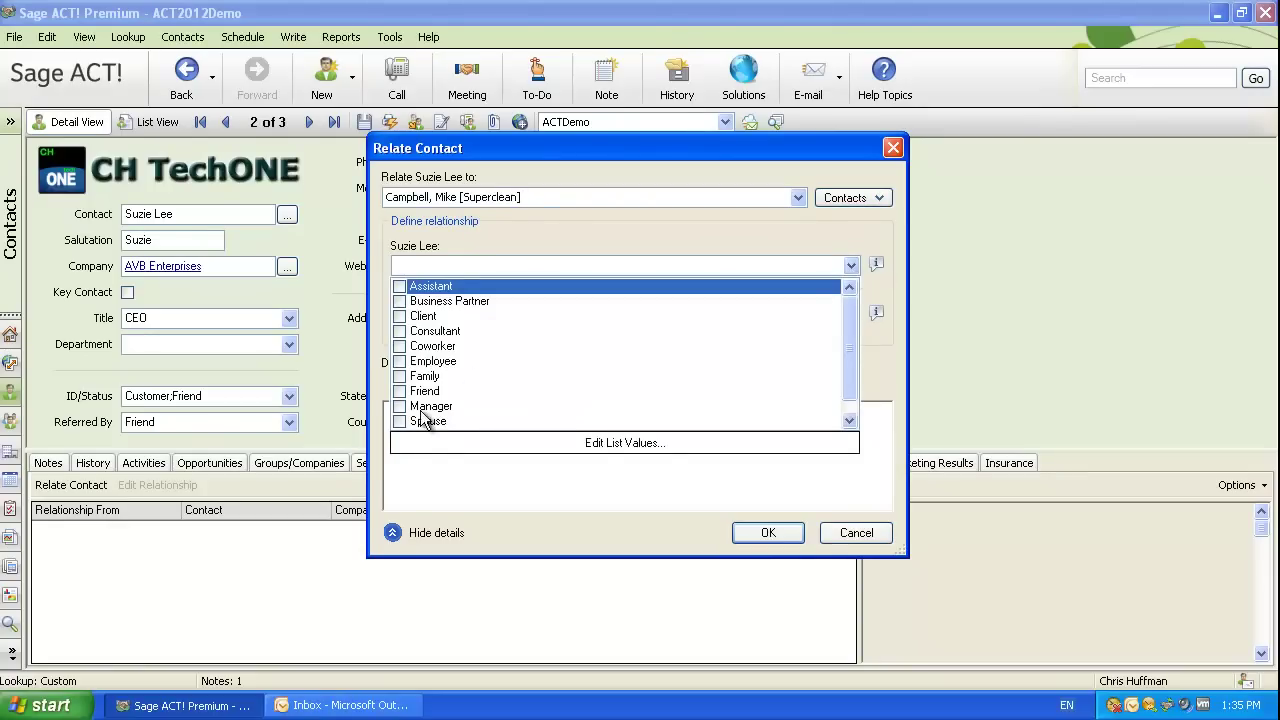
left_click(399, 421)
left_click(893, 384)
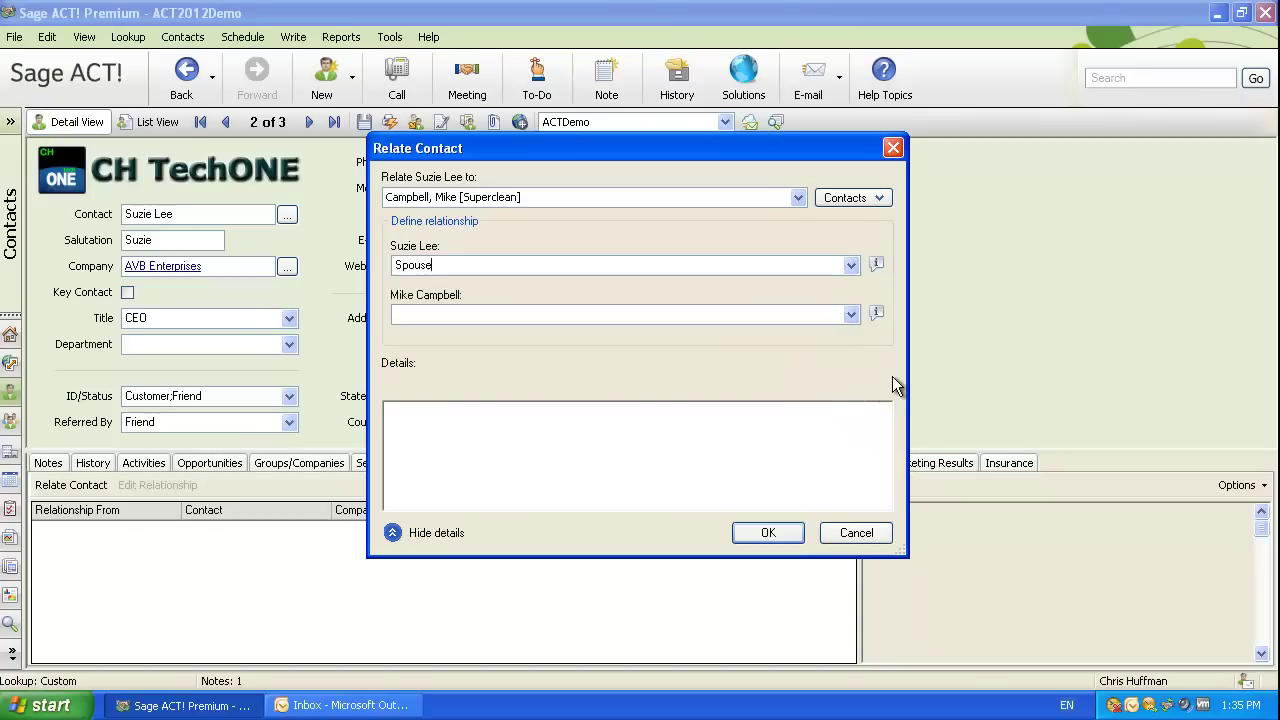
left_click(850, 314)
scroll(849, 354, "down", 1)
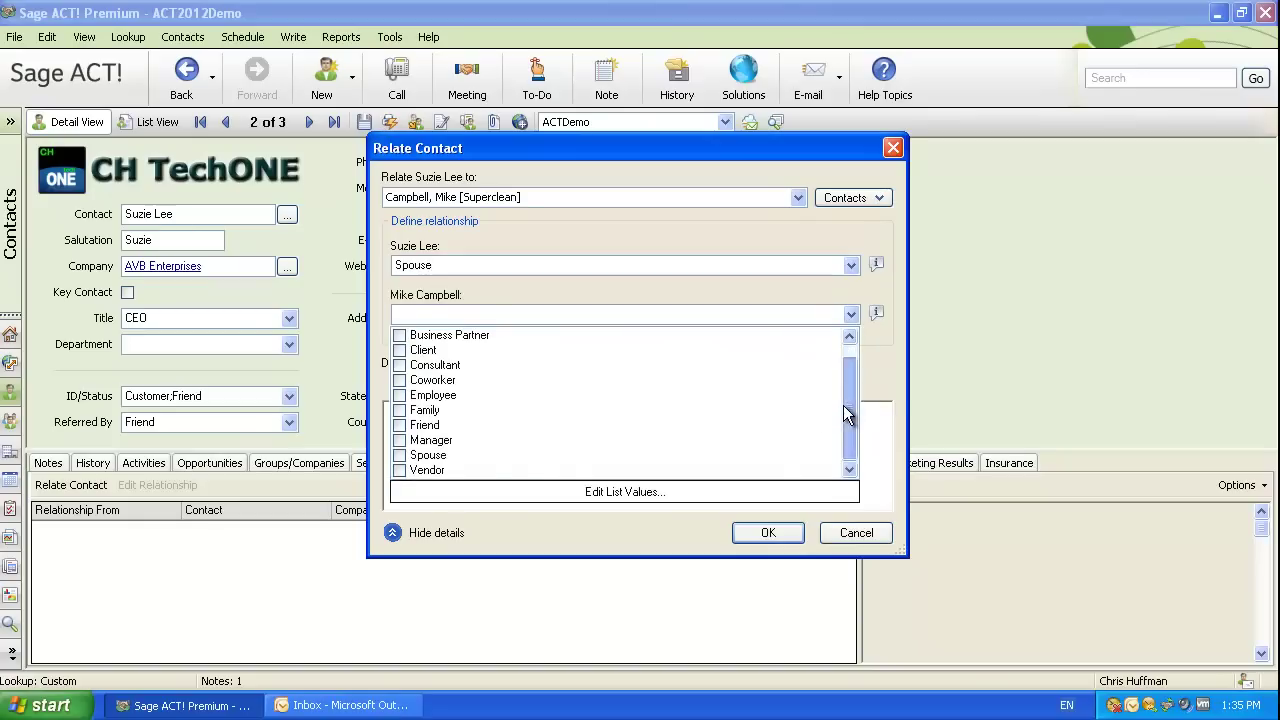
left_click(400, 456)
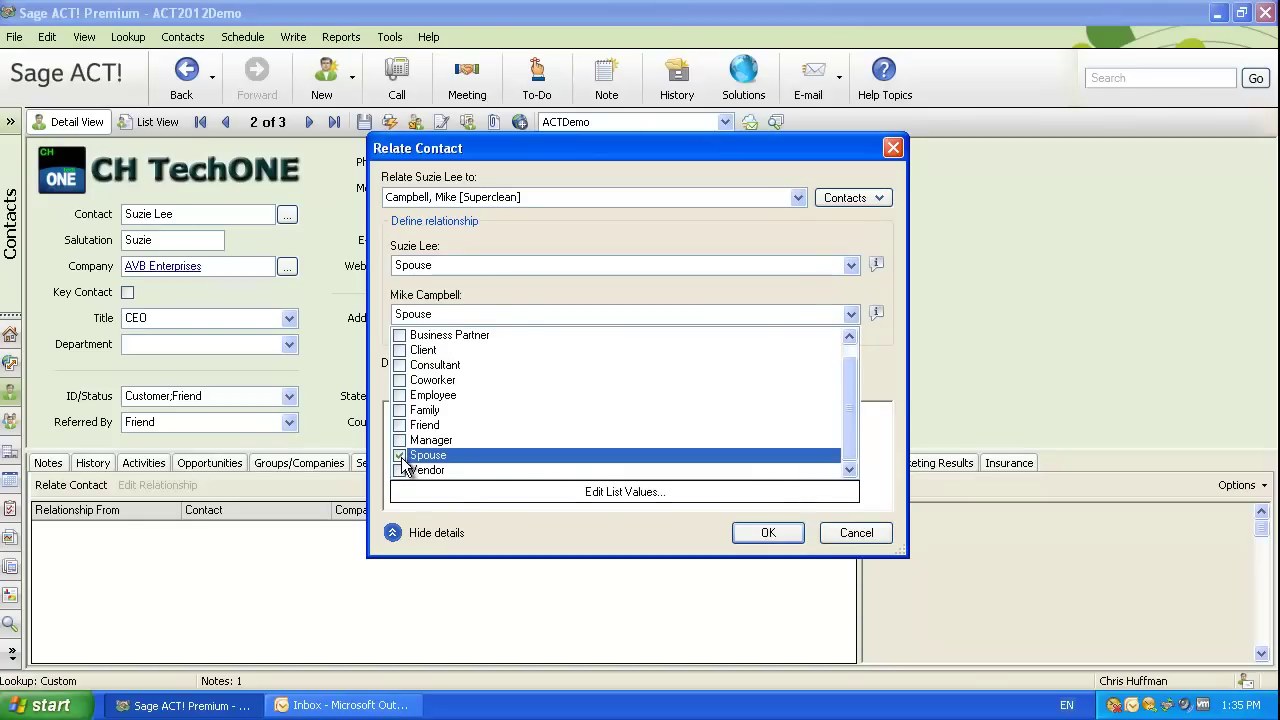
left_click(875, 370)
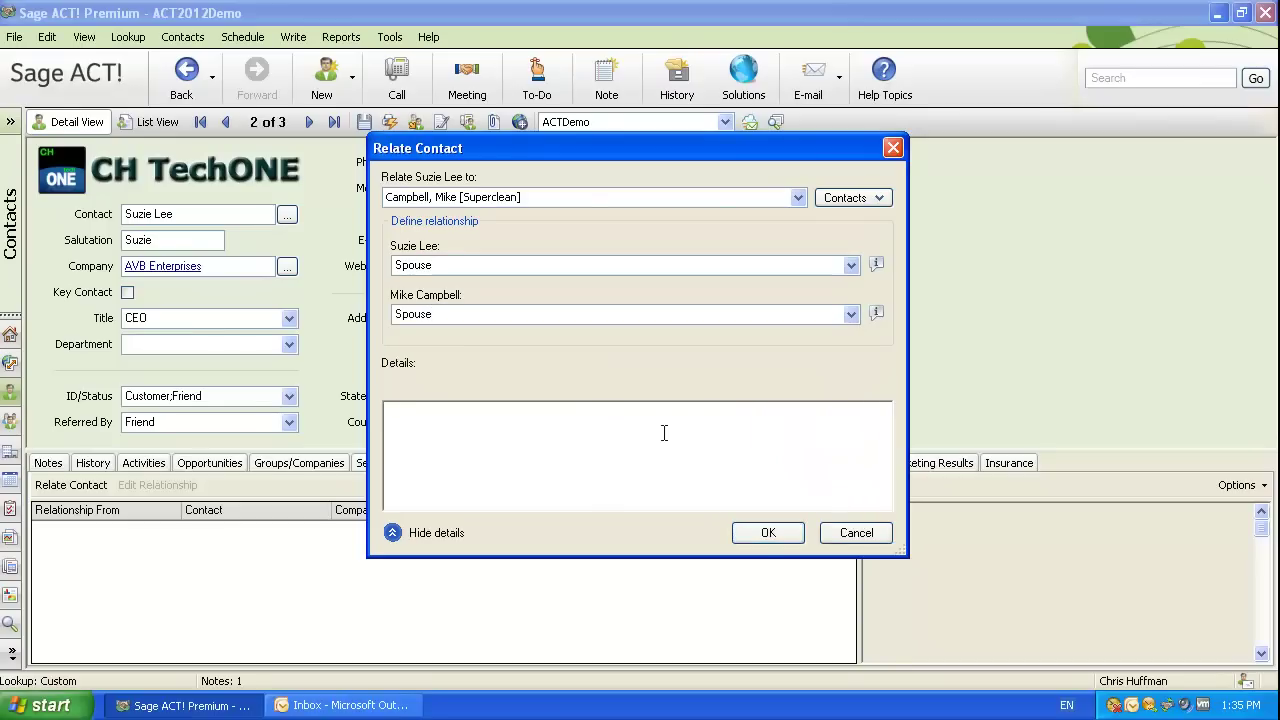
left_click(759, 530)
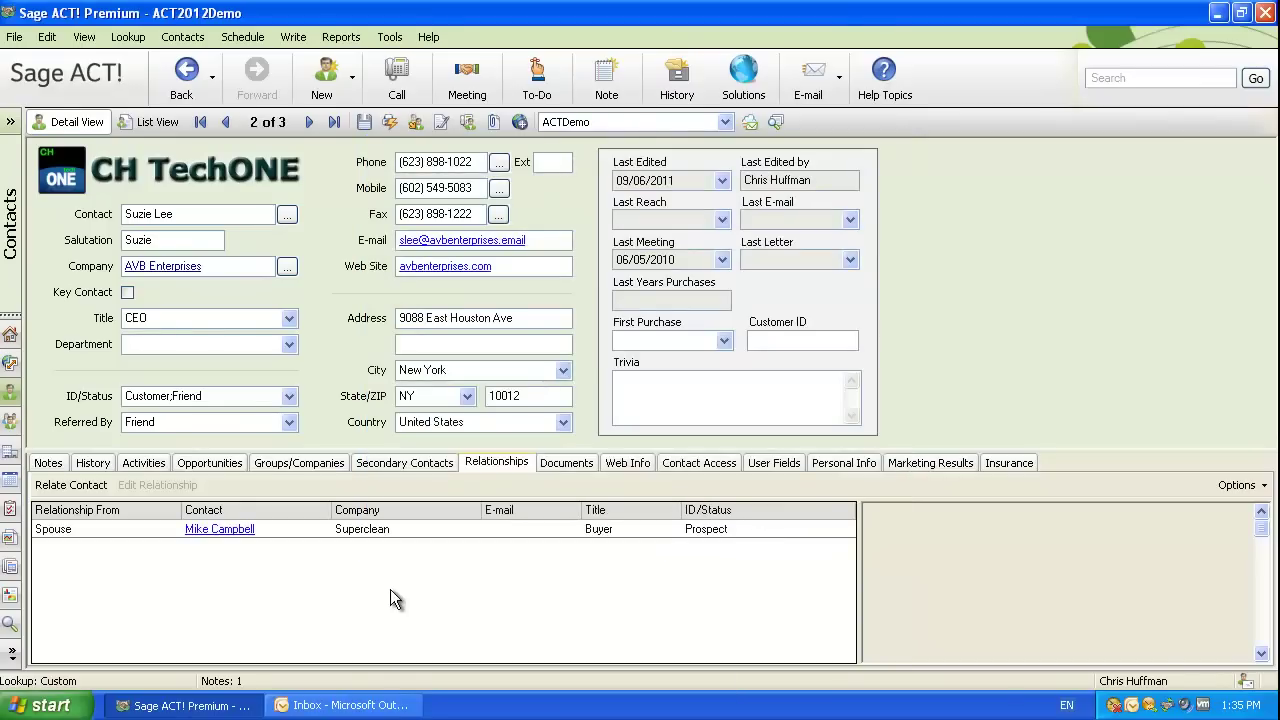
left_click(228, 534)
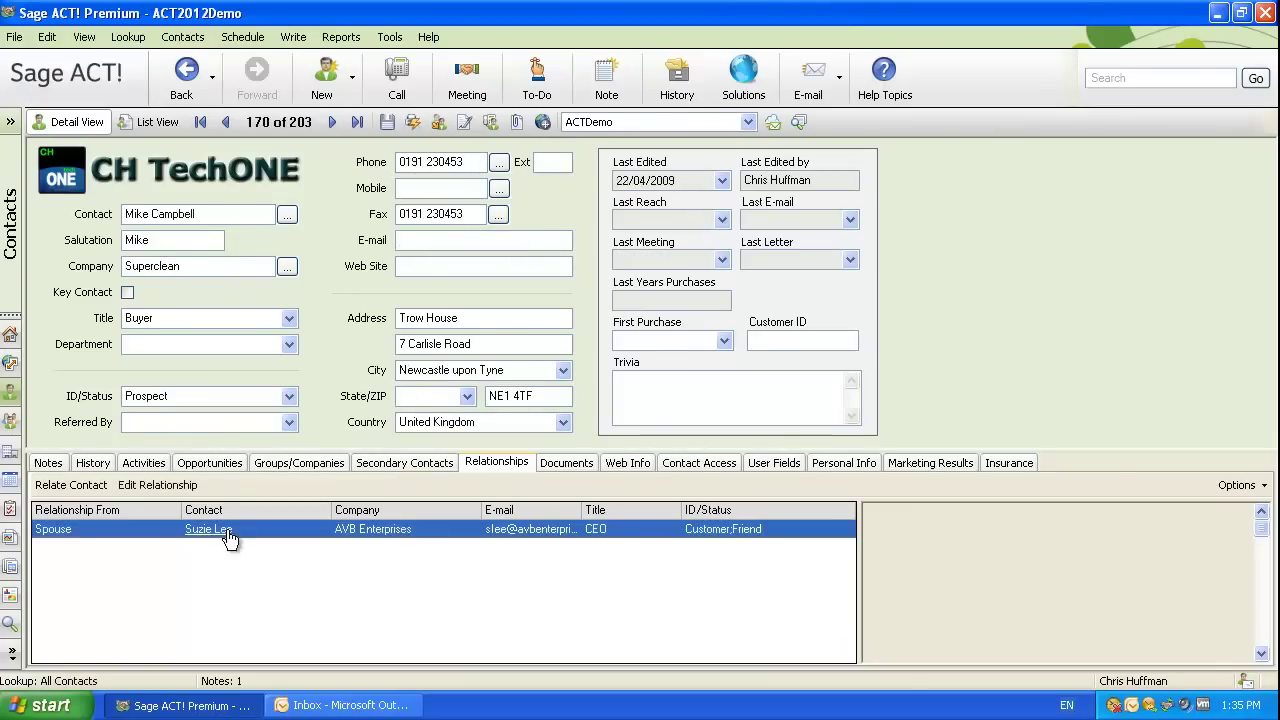
left_click(208, 538)
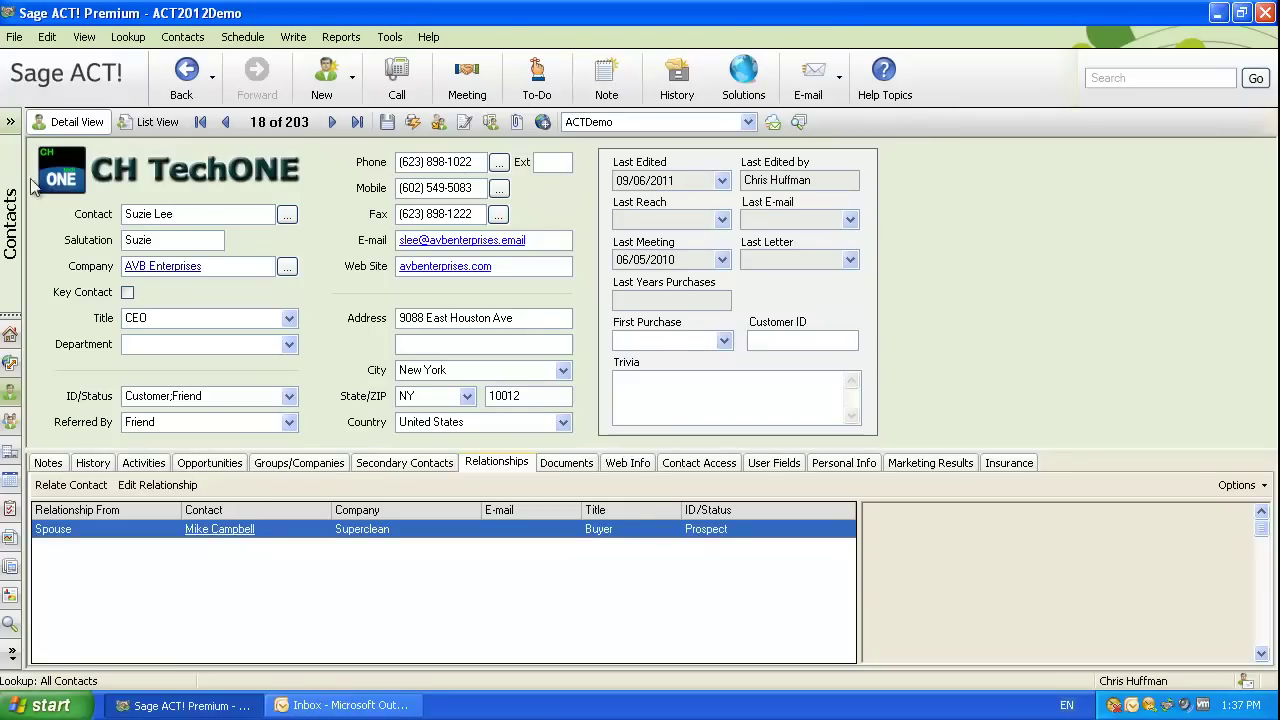
Expand the navigation pane, visit the Welcome page, then return to the contact detail view.
left_click(11, 122)
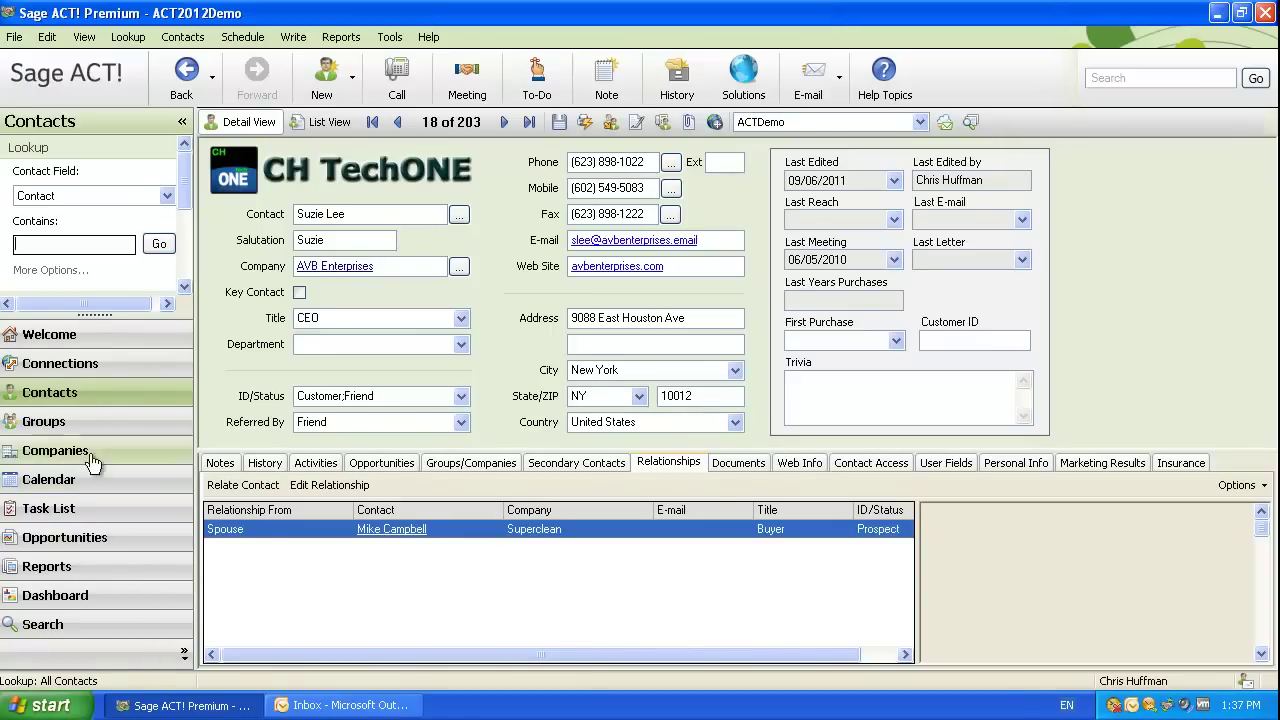
left_click(118, 333)
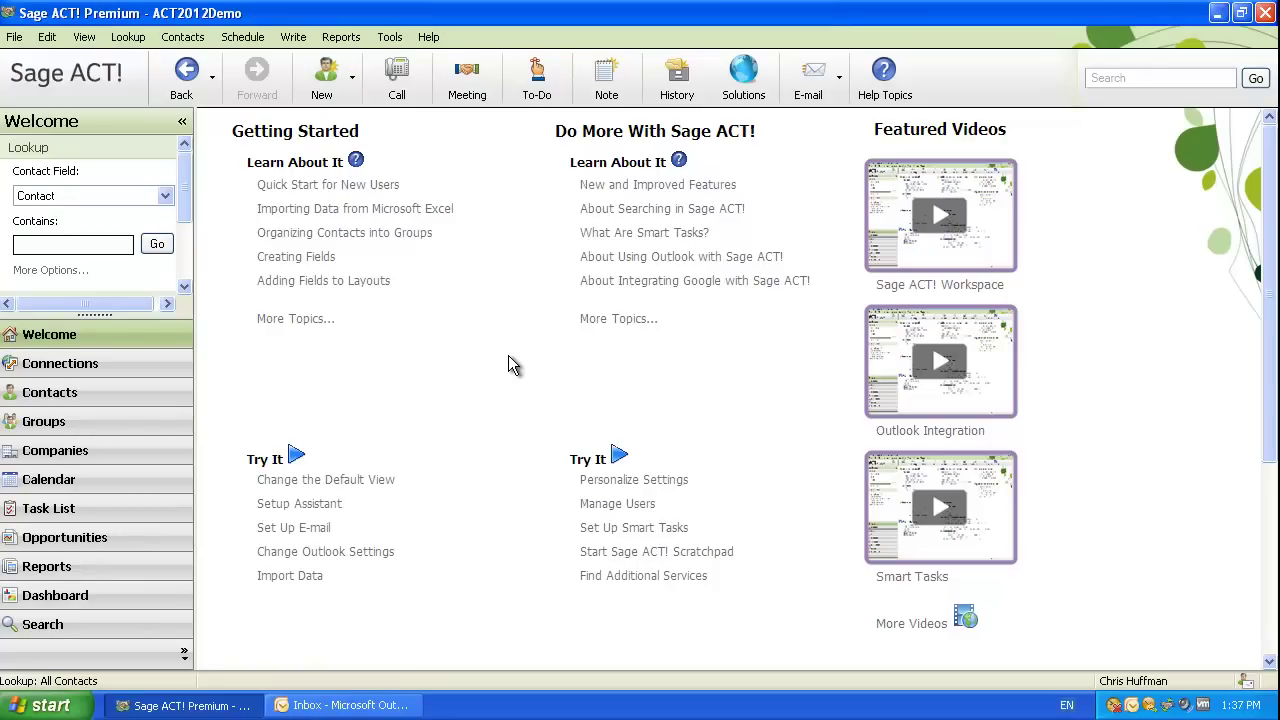
left_click(90, 395)
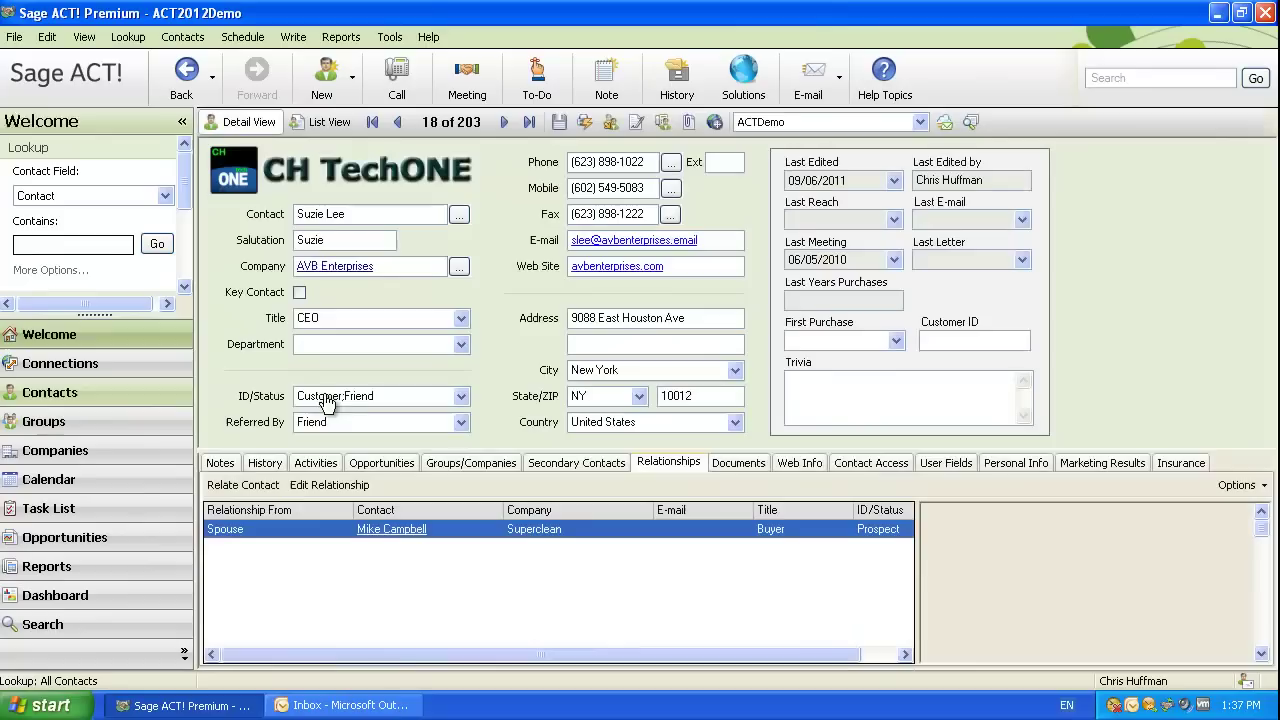
Show the contact's Web Info in an enlarged pane and load the contact's website.
left_click(790, 462)
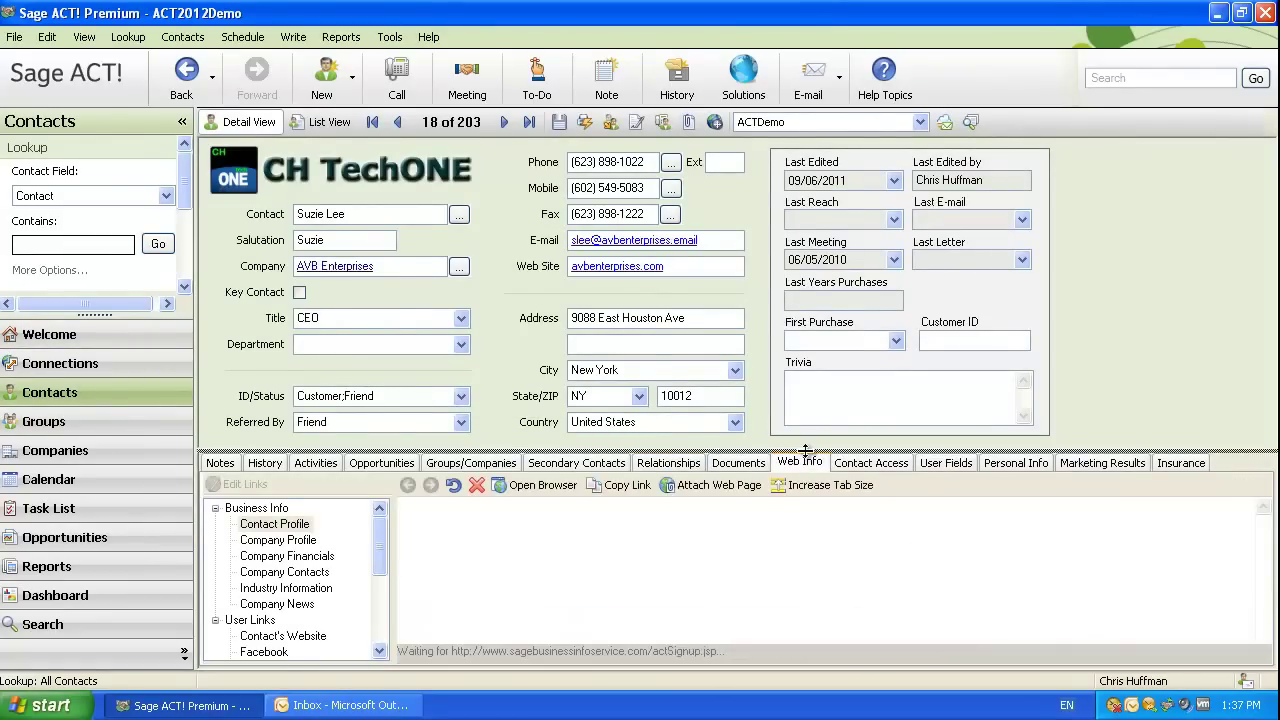
left_click_drag(816, 452, 816, 261)
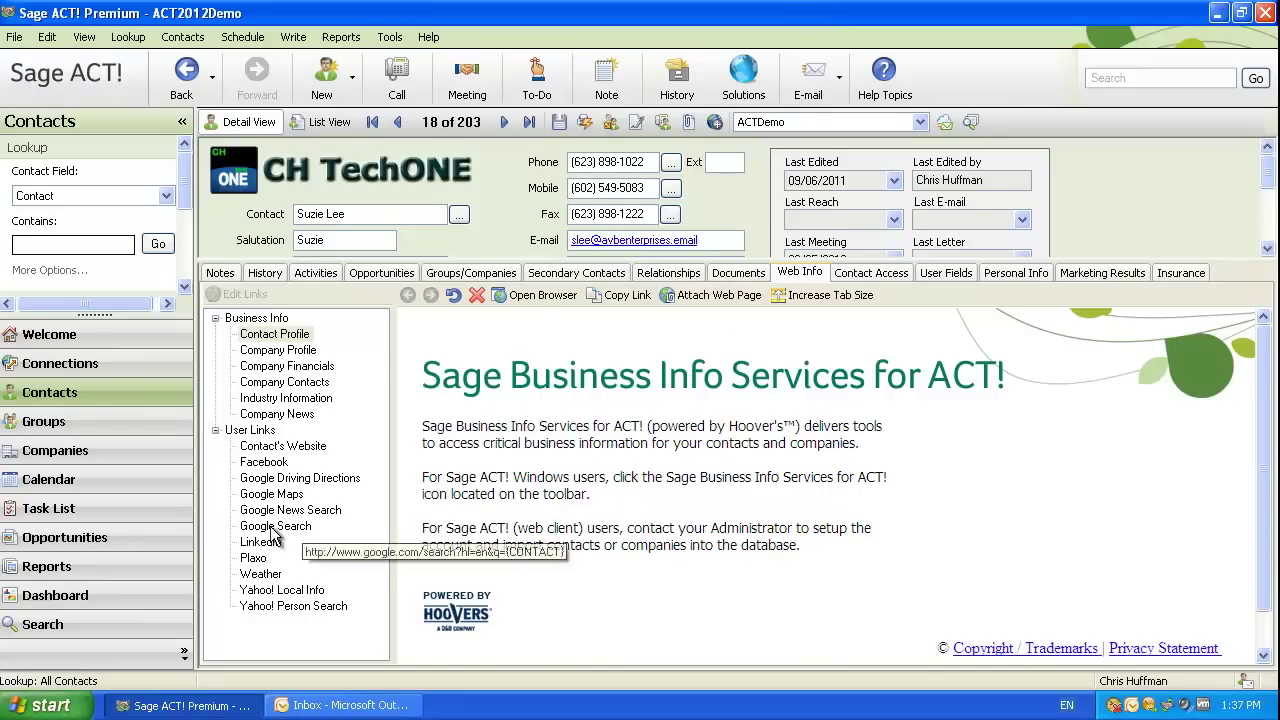
left_click(280, 448)
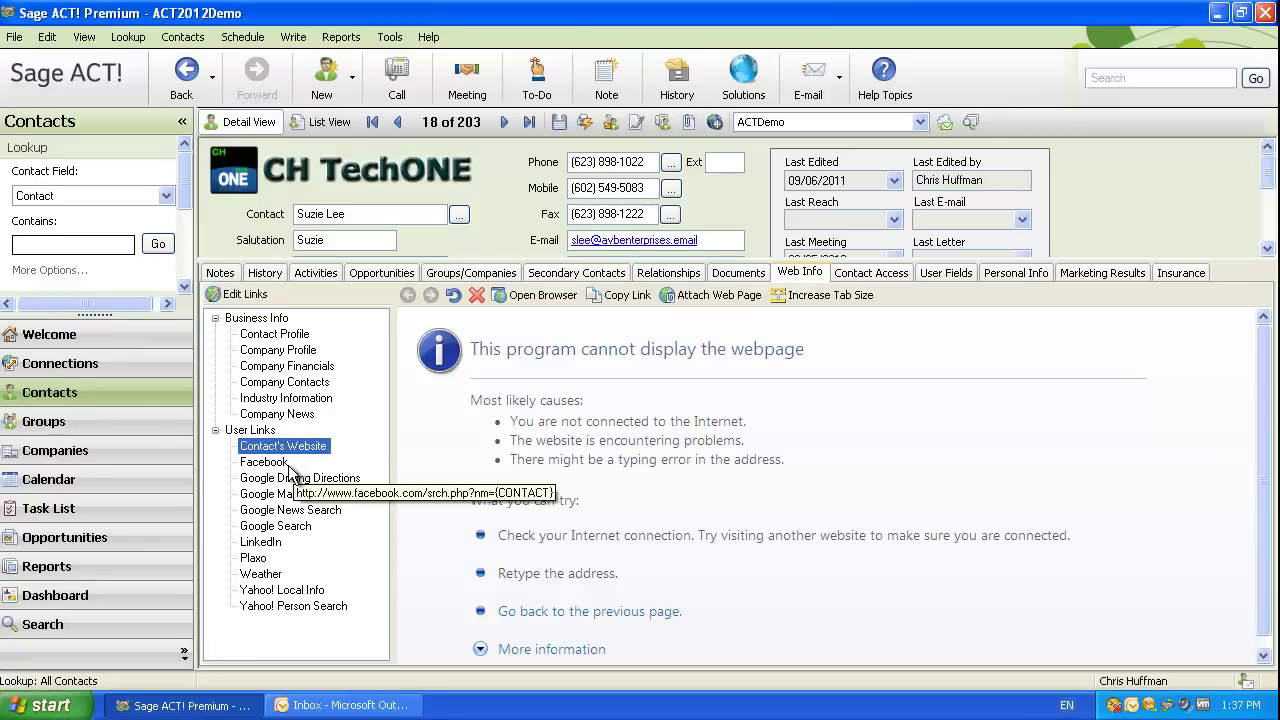
View the contact's LinkedIn page, then Google Maps driving directions to their address.
left_click(274, 546)
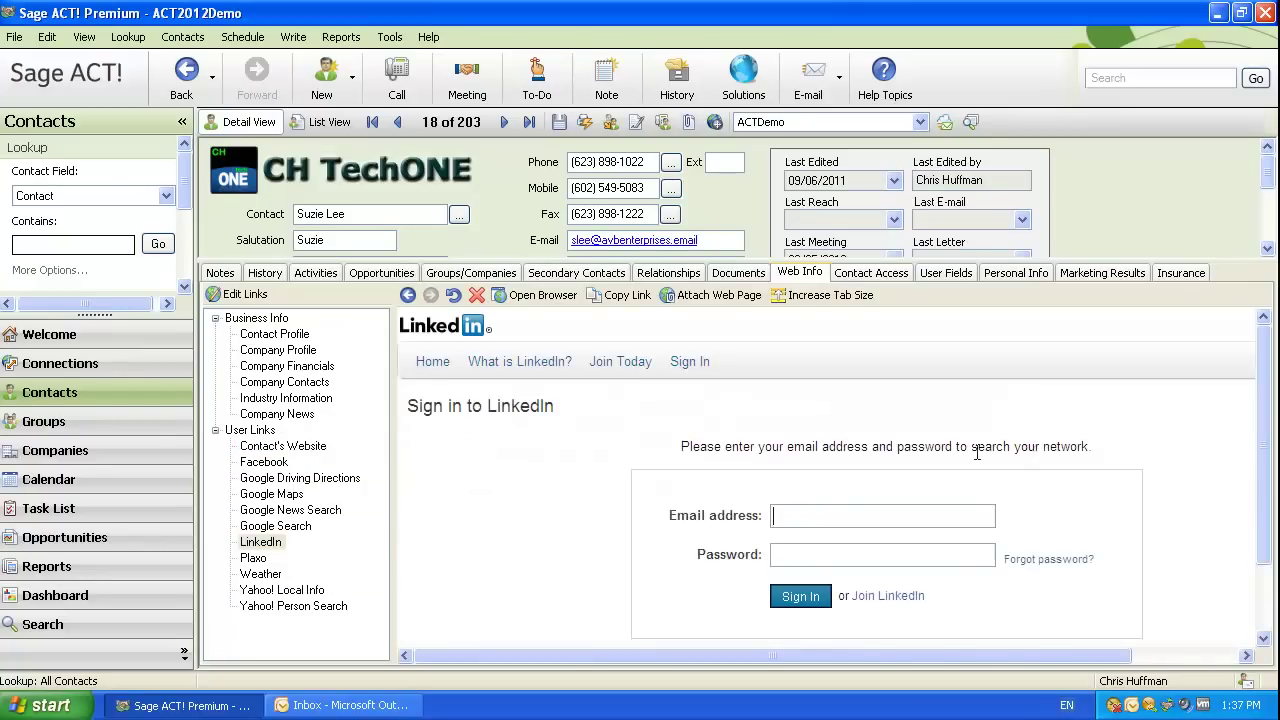
scroll(495, 487, "down", 2)
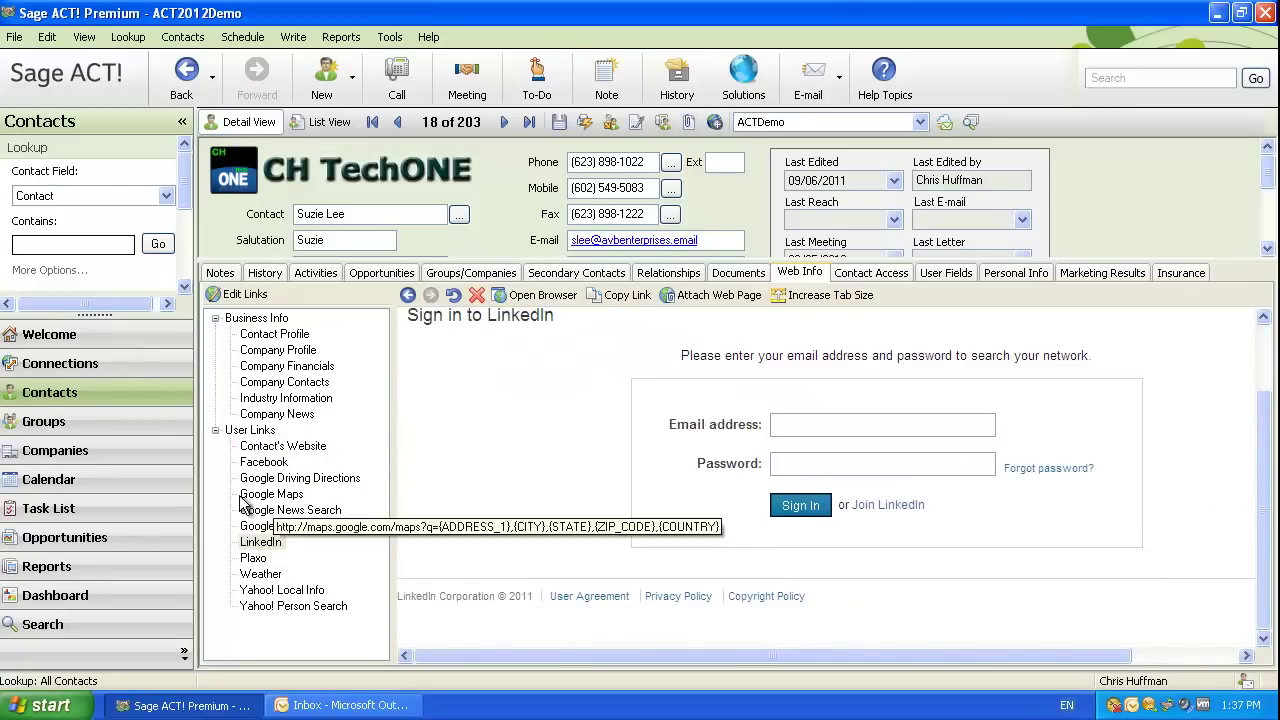
left_click(350, 479)
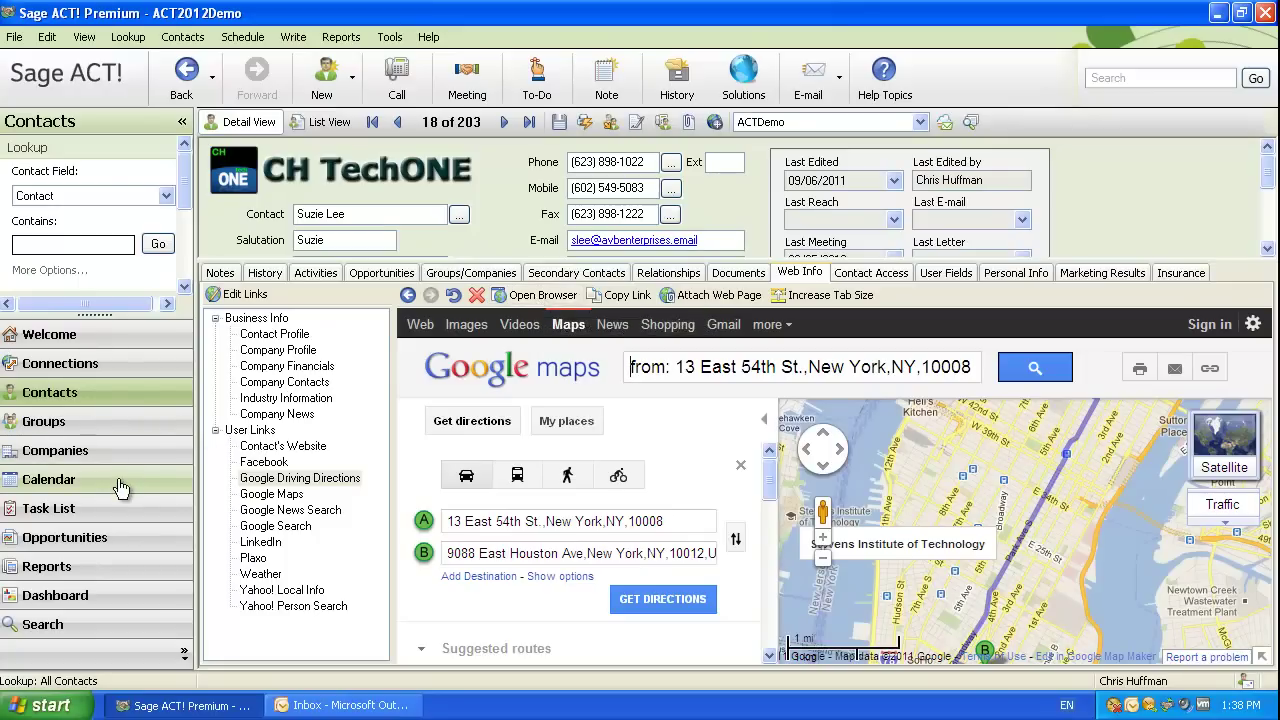
Open the Picture Frame Ltd-Framing Facility opportunity and raise the splitter to enlarge the tab panel.
left_click(120, 540)
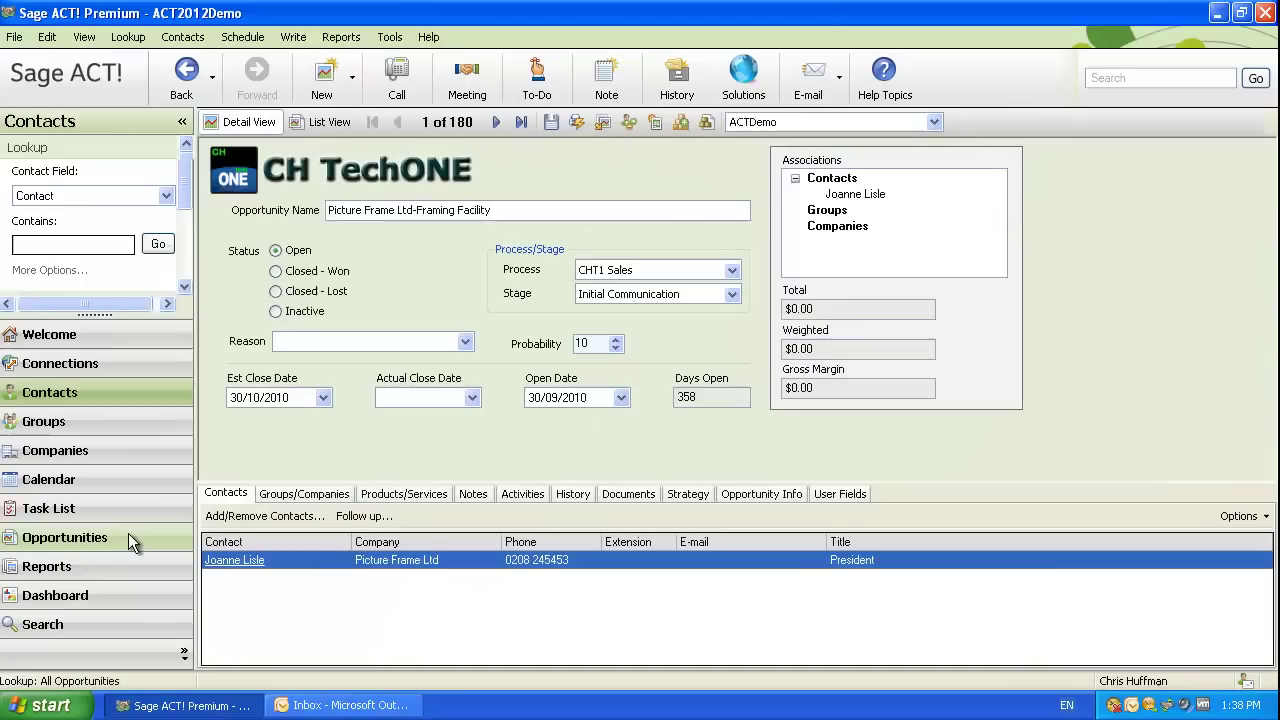
left_click_drag(469, 487, 469, 461)
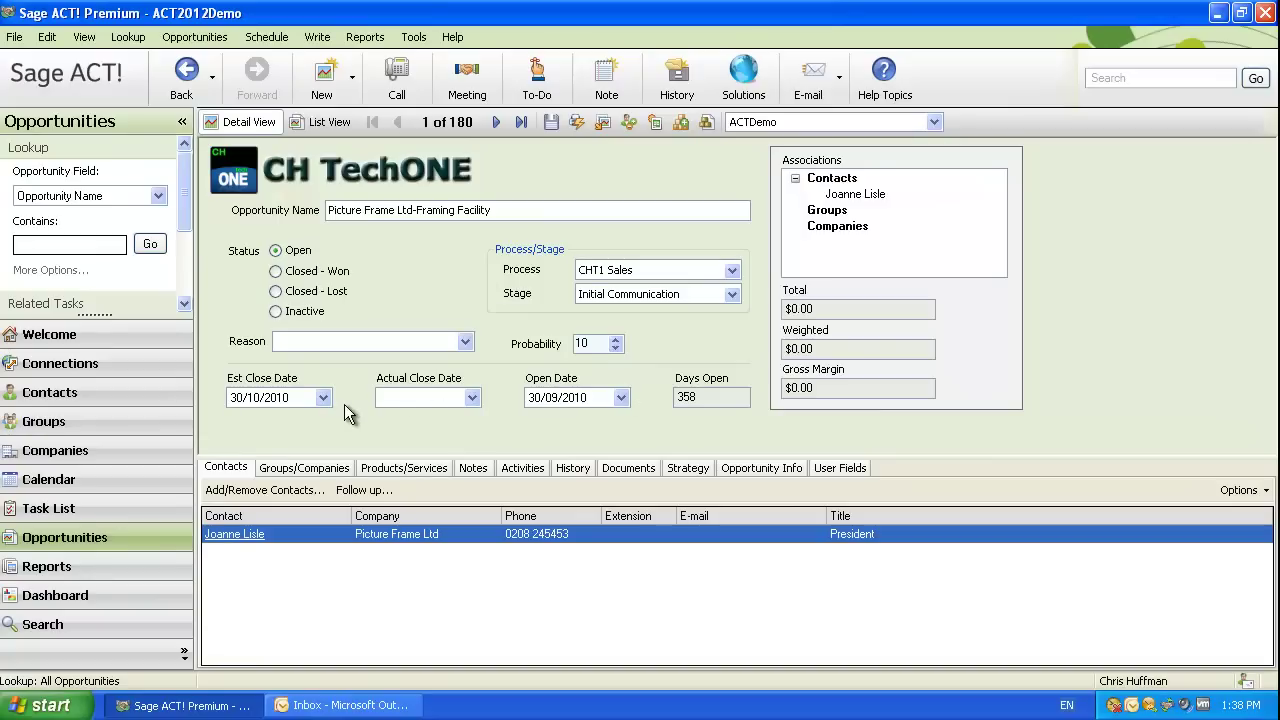
Show the opportunity's Products/Services list with its New Product line, quantity 1.00 at $0.00.
left_click(402, 470)
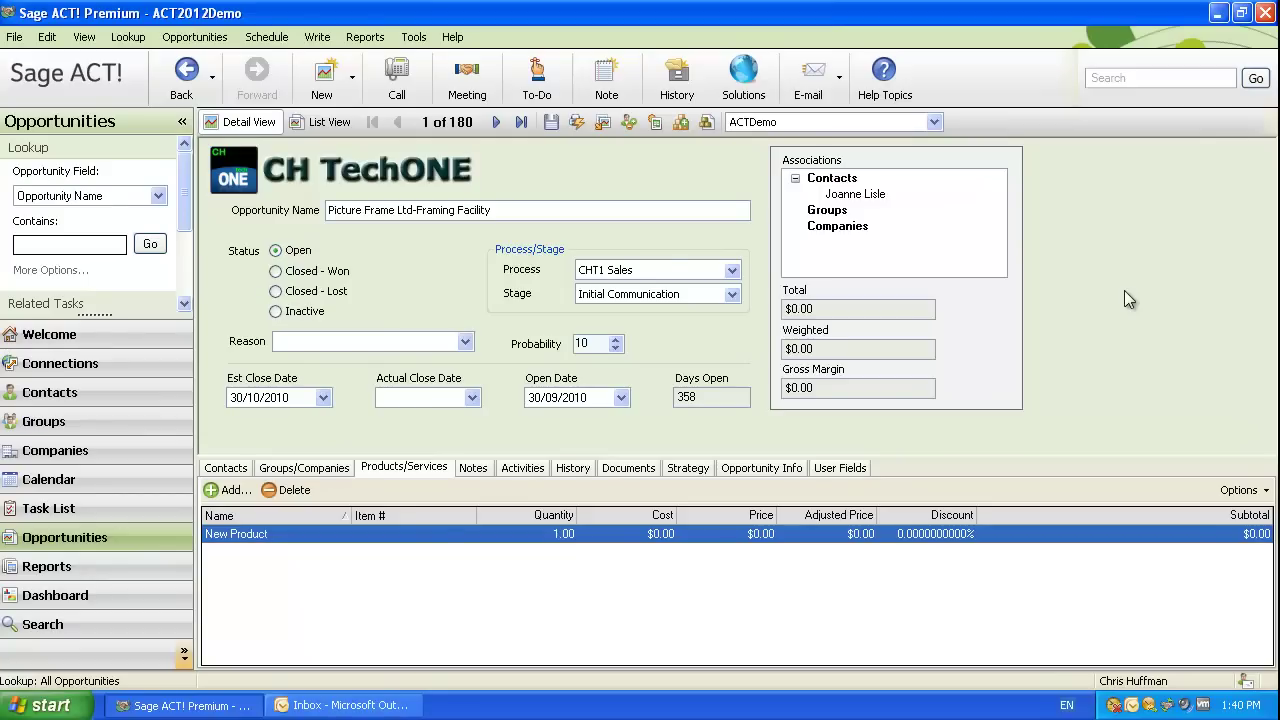
Filter the opportunity's History tab so only E-mail & Correspondence types remain, leaving zero entries.
left_click(578, 470)
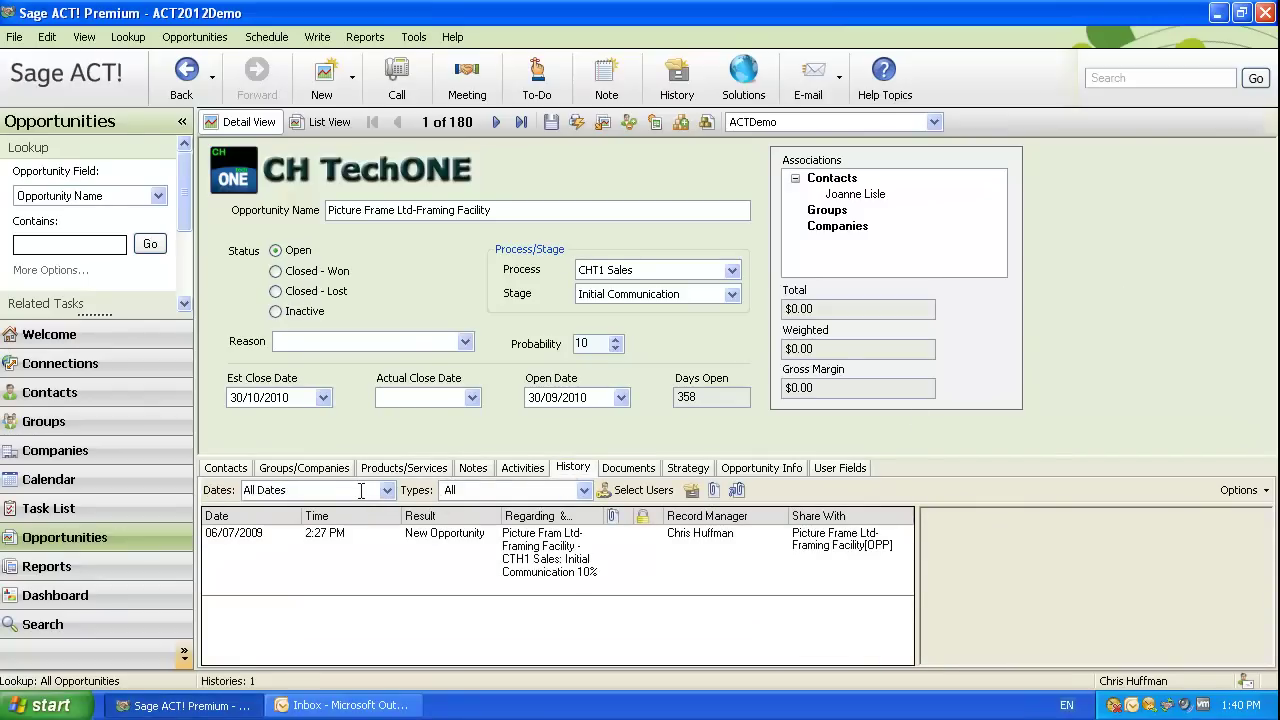
left_click(583, 491)
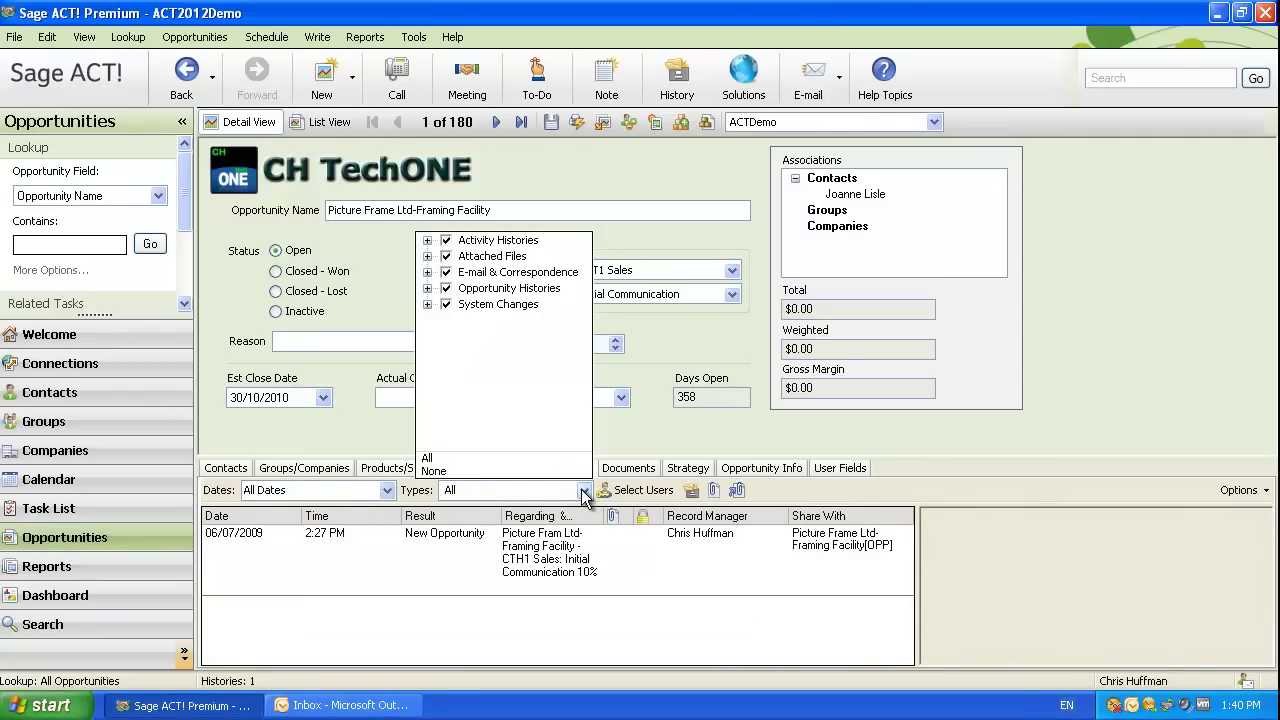
left_click(428, 241)
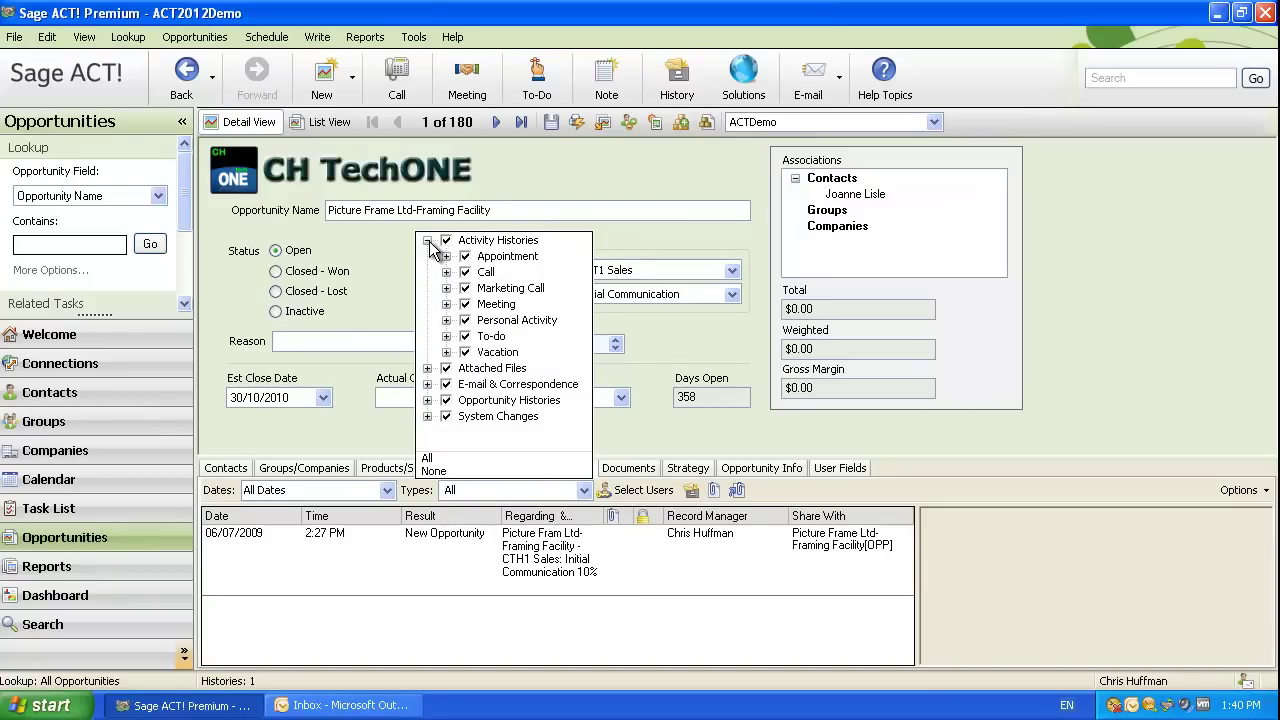
left_click(446, 241)
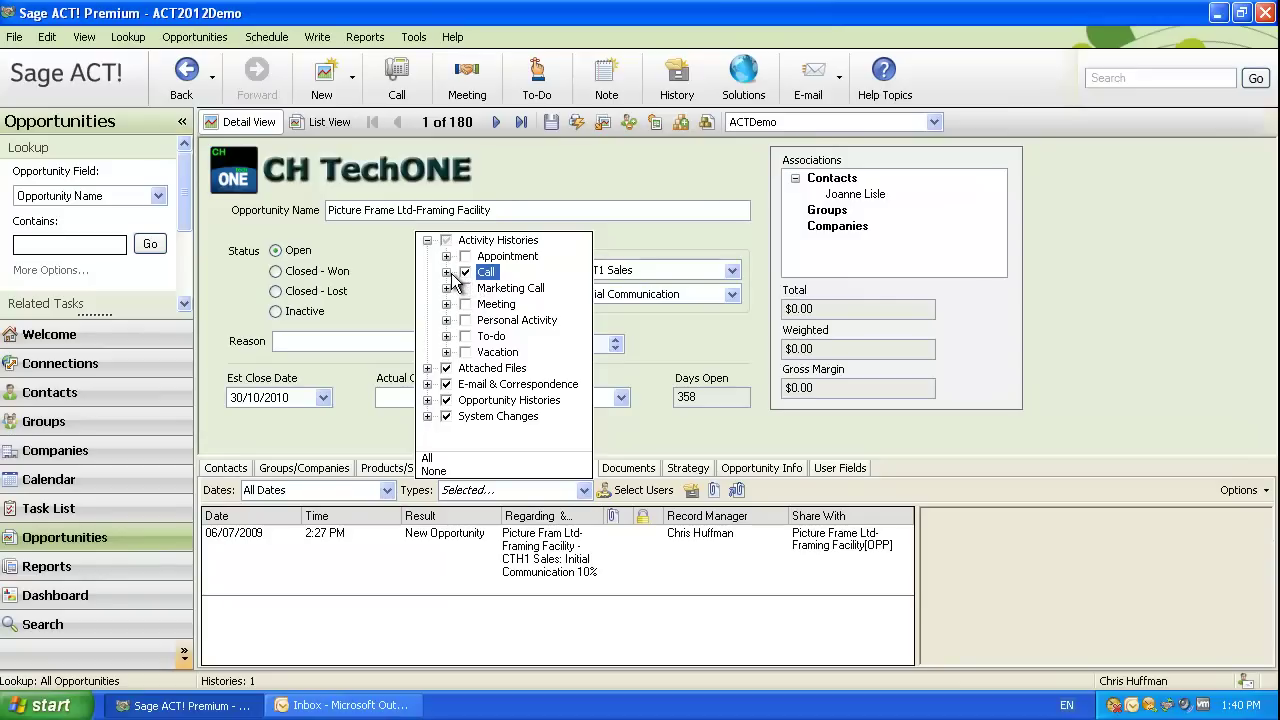
left_click(445, 241)
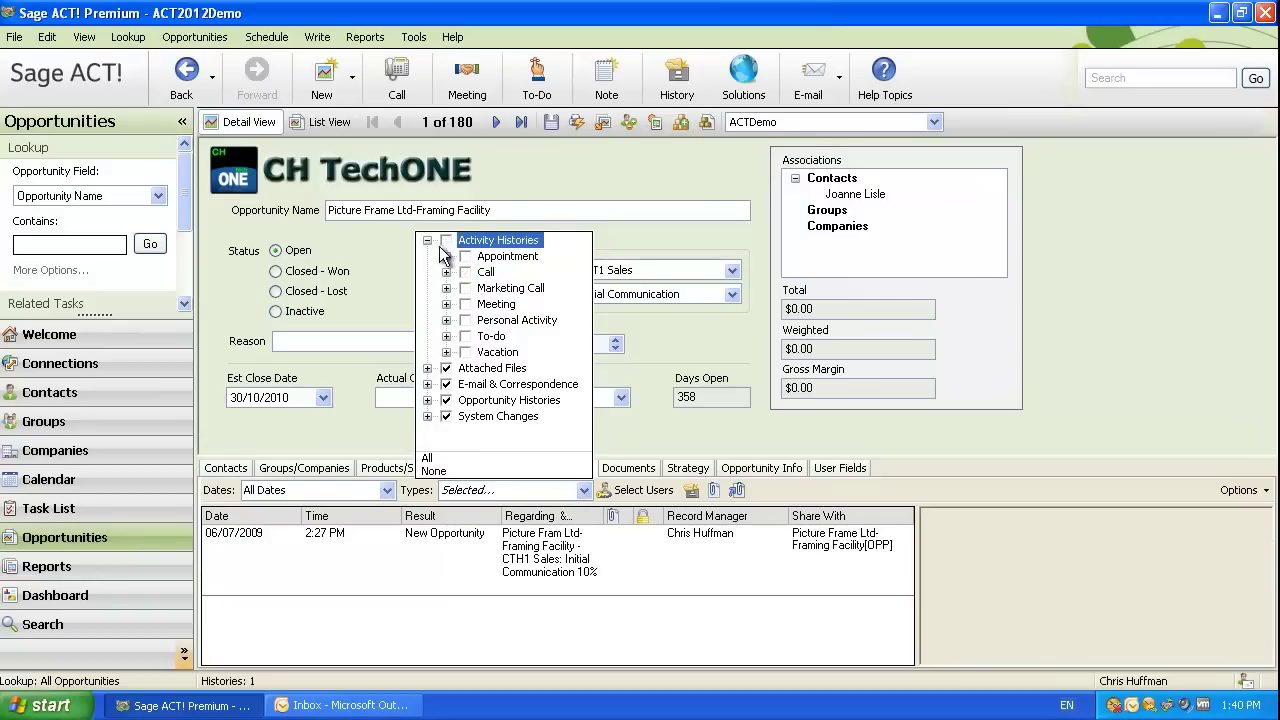
left_click(446, 385)
left_click(446, 368)
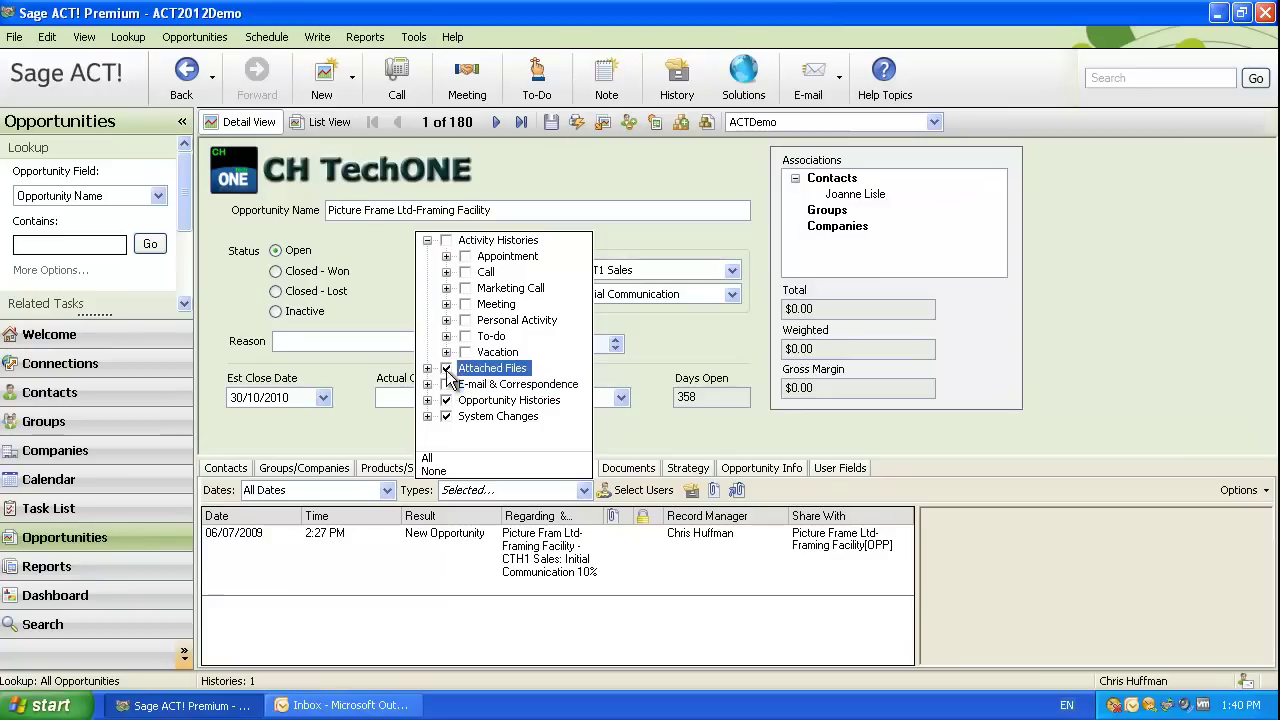
left_click(446, 400)
left_click(446, 416)
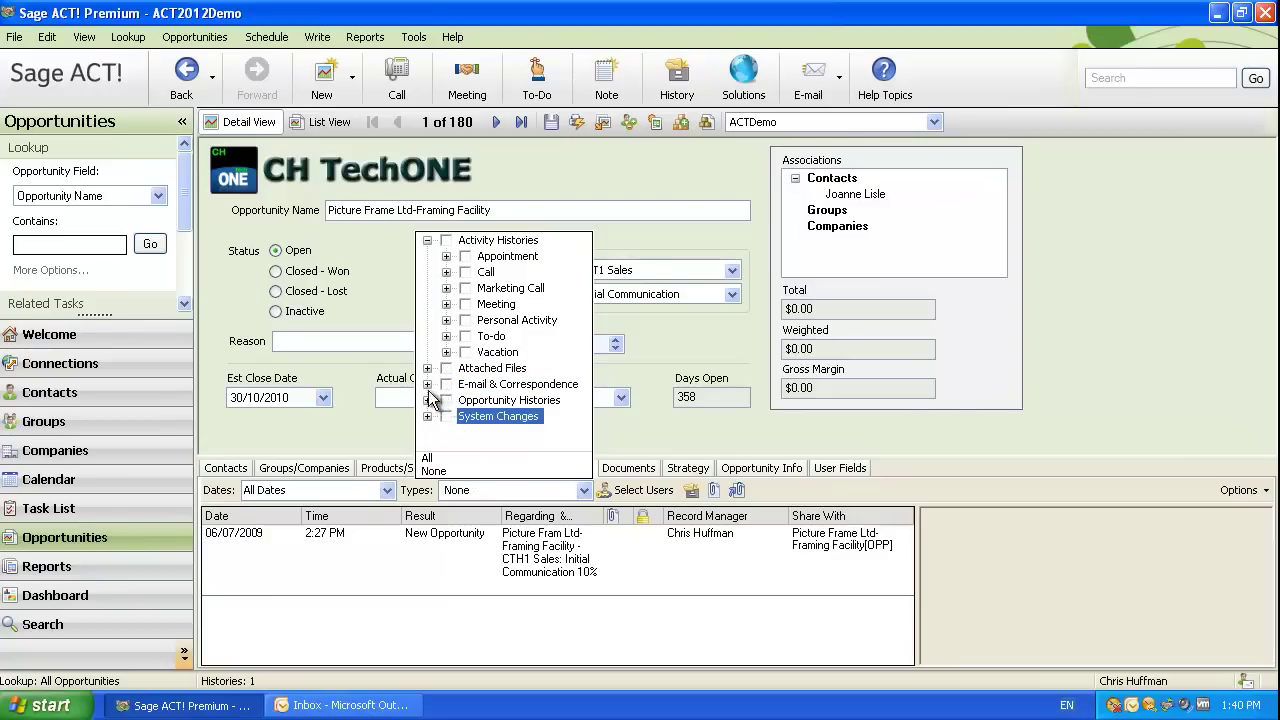
left_click(446, 385)
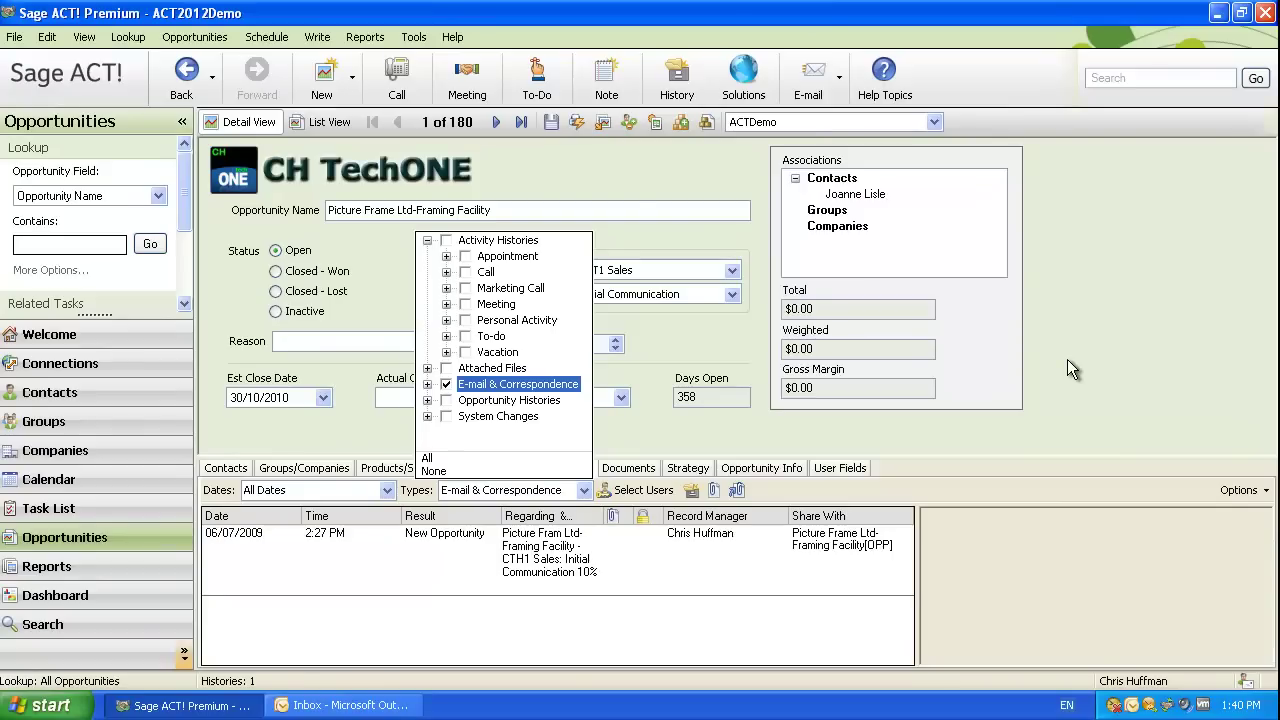
left_click(1068, 363)
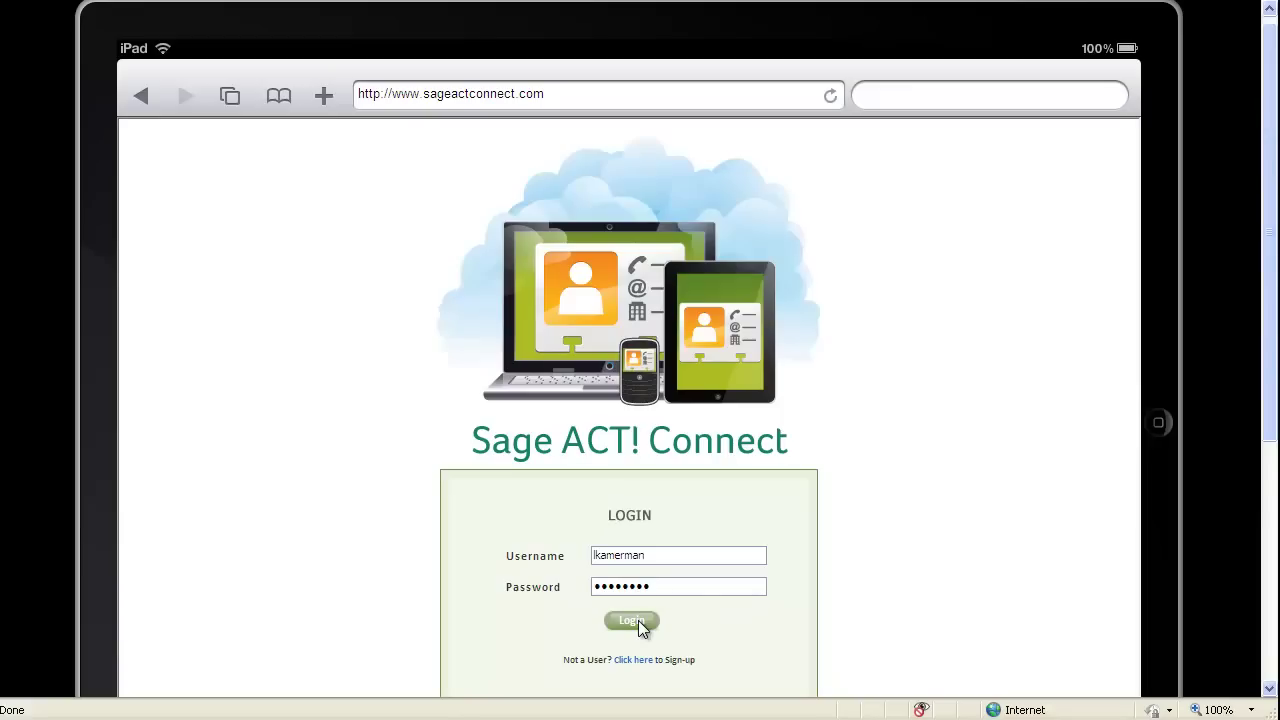
Log in to Sage ACT! Connect with the account's username and password.
left_click(638, 621)
left_click(632, 620)
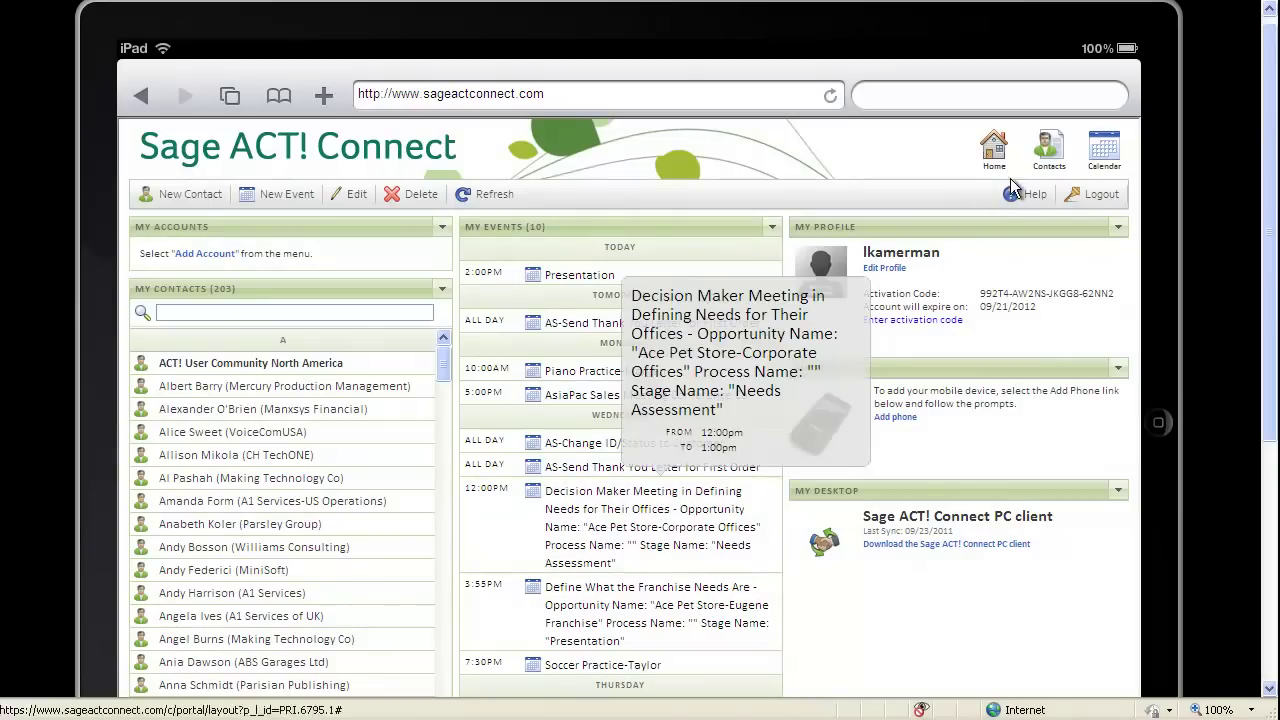
Open a contact from the Contacts list, cancel the edit form, then show the September 19–25, 2011 calendar week.
left_click(1049, 150)
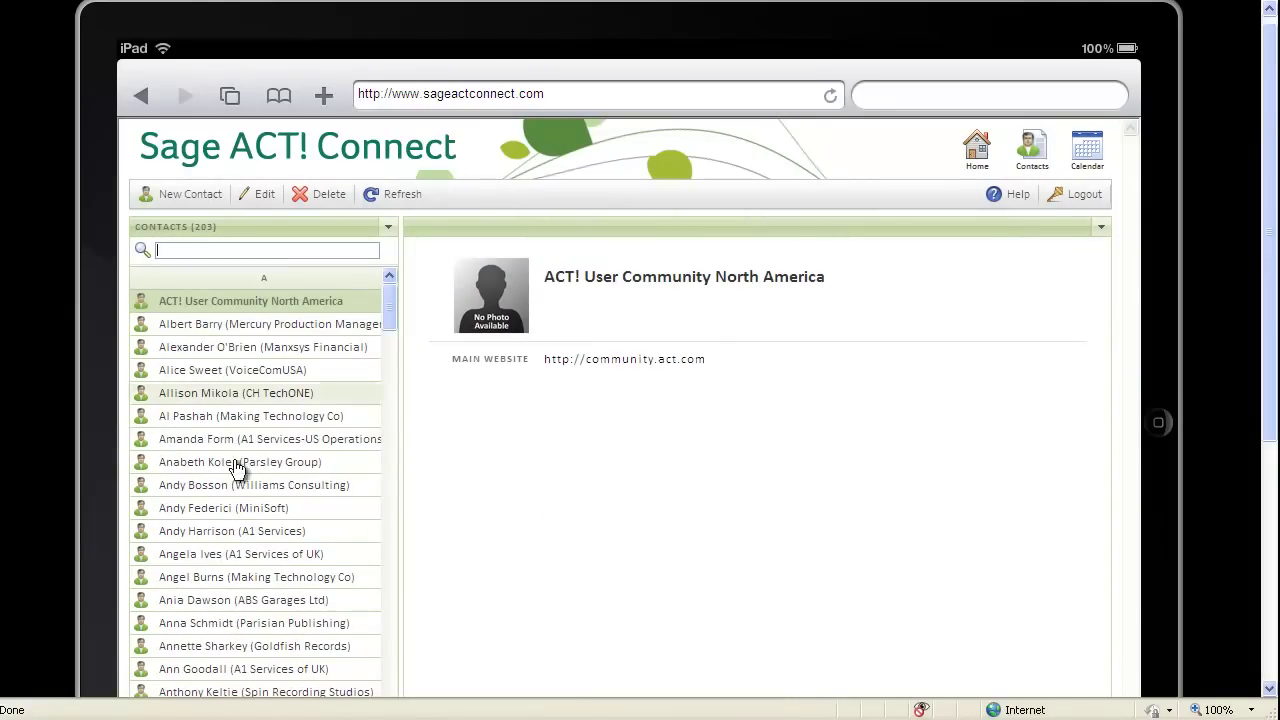
double_click(217, 440)
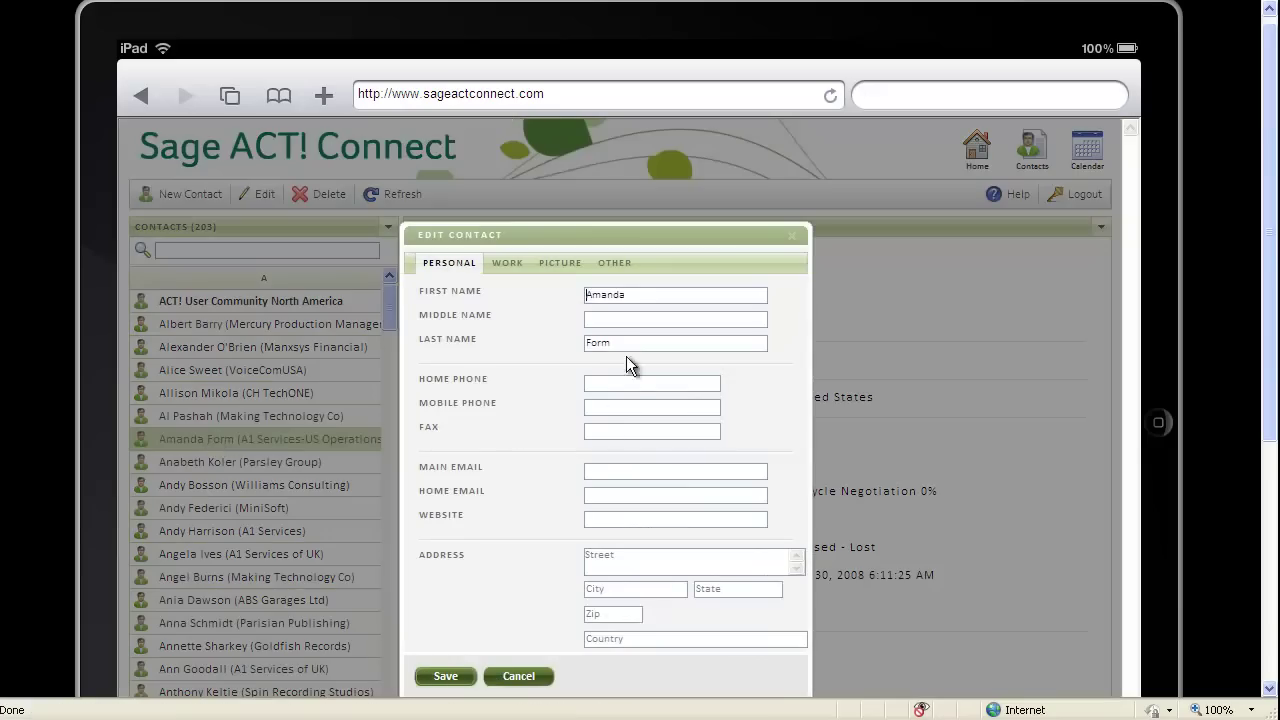
left_click(519, 676)
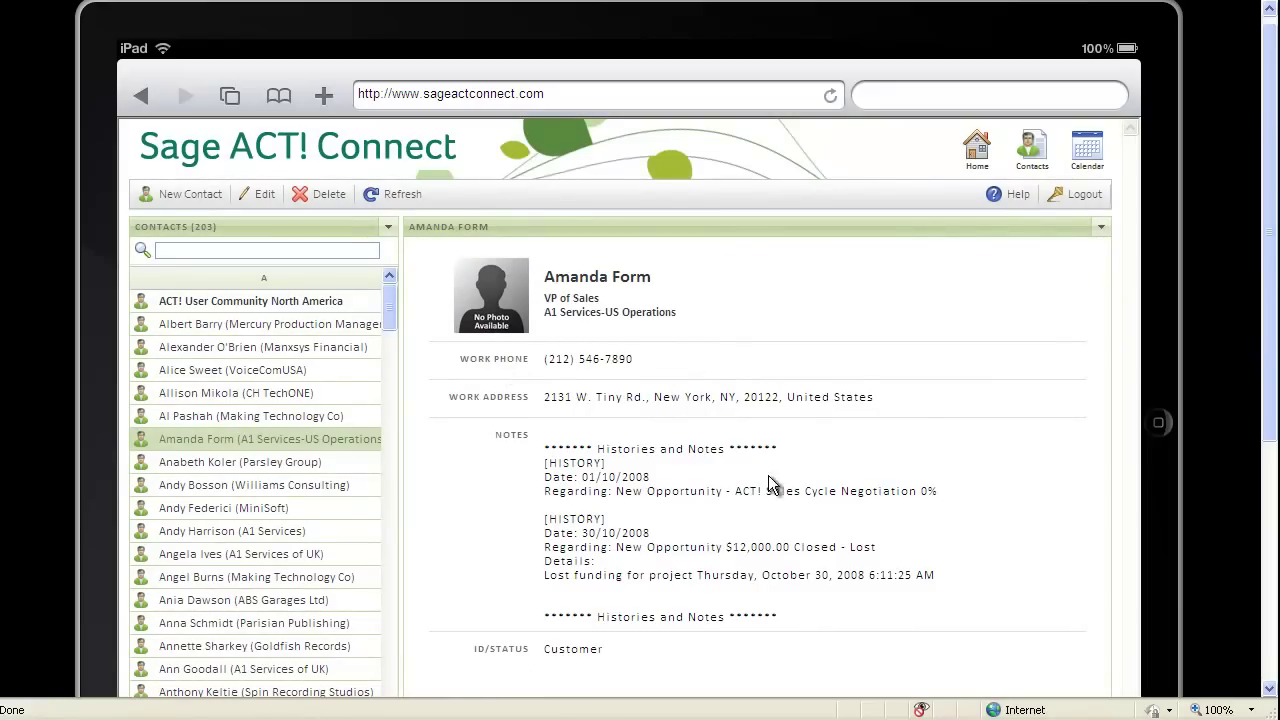
left_click(1087, 150)
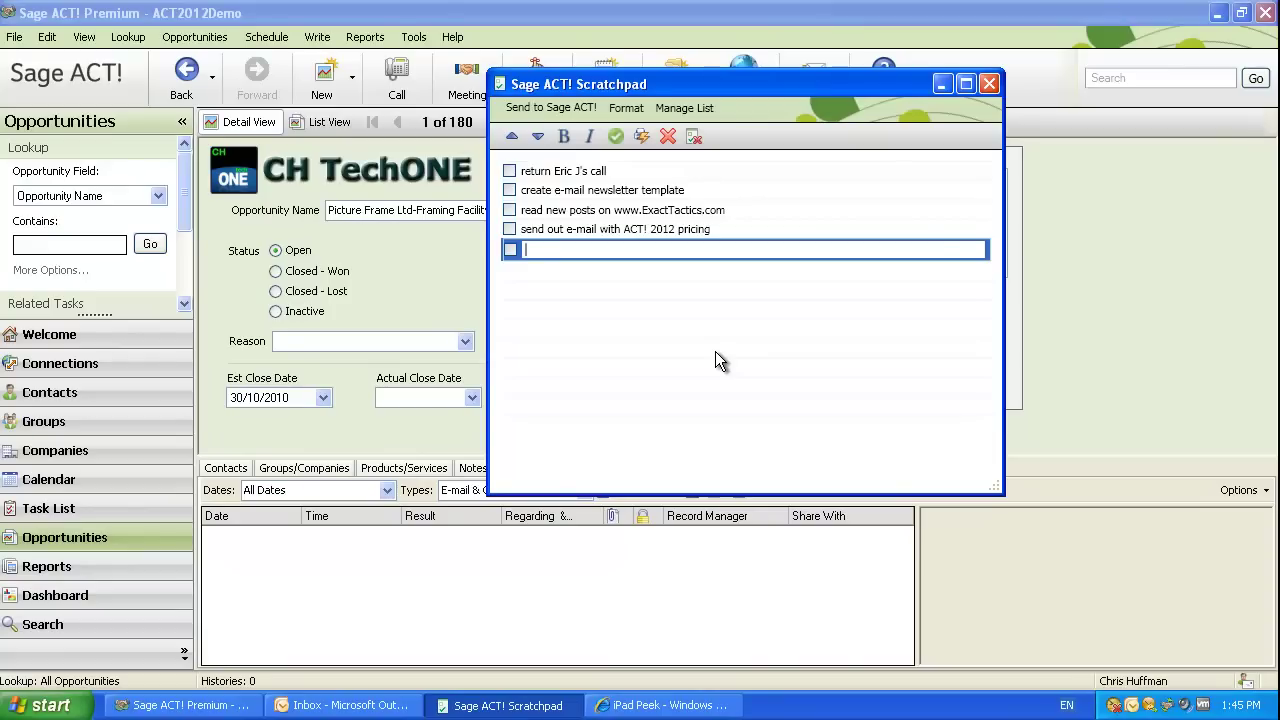
Check off the ACT! 2012 pricing e-mail to-do and send the return-call item to ACT! as a call.
left_click(588, 230)
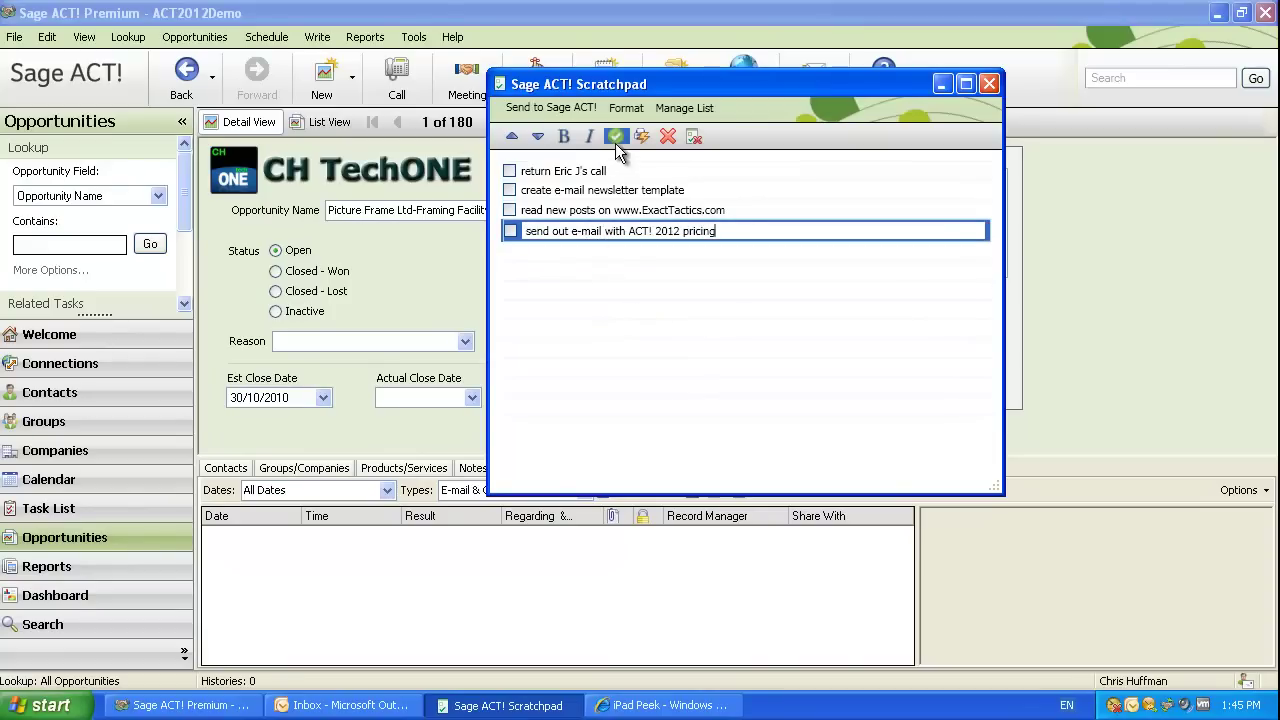
left_click(593, 173)
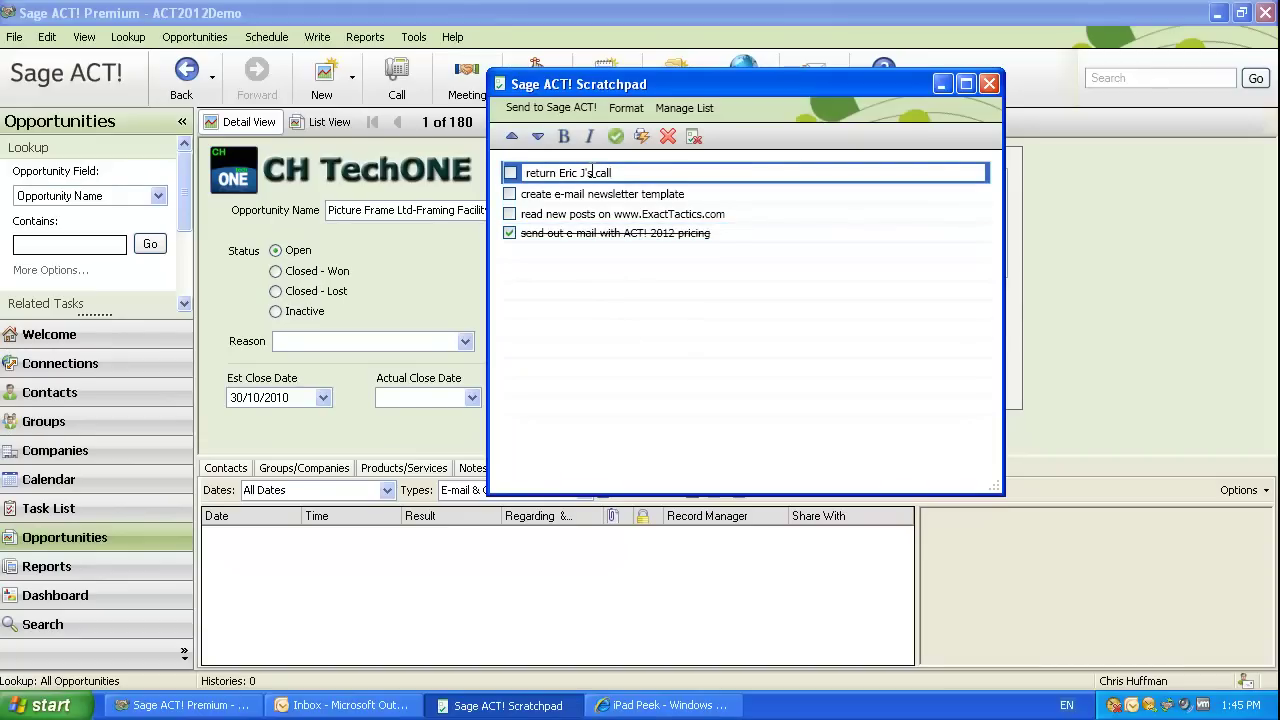
left_click(561, 104)
mouse_move(557, 127)
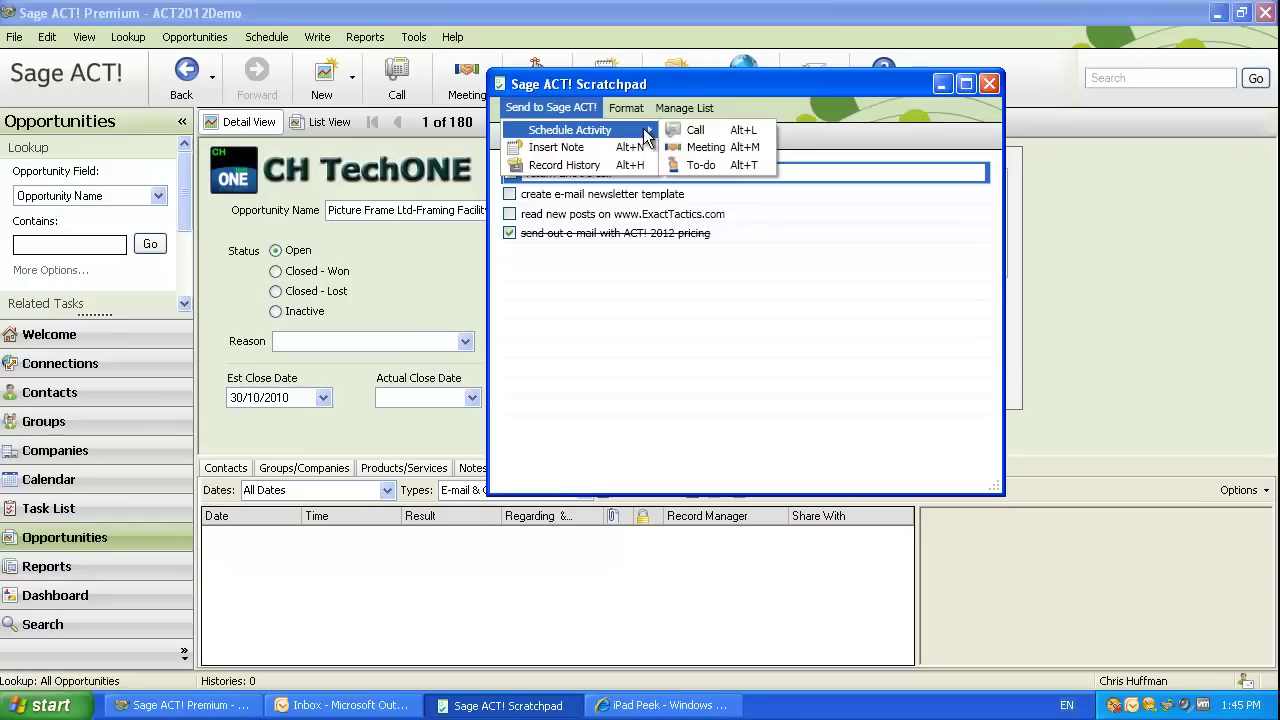
left_click(690, 130)
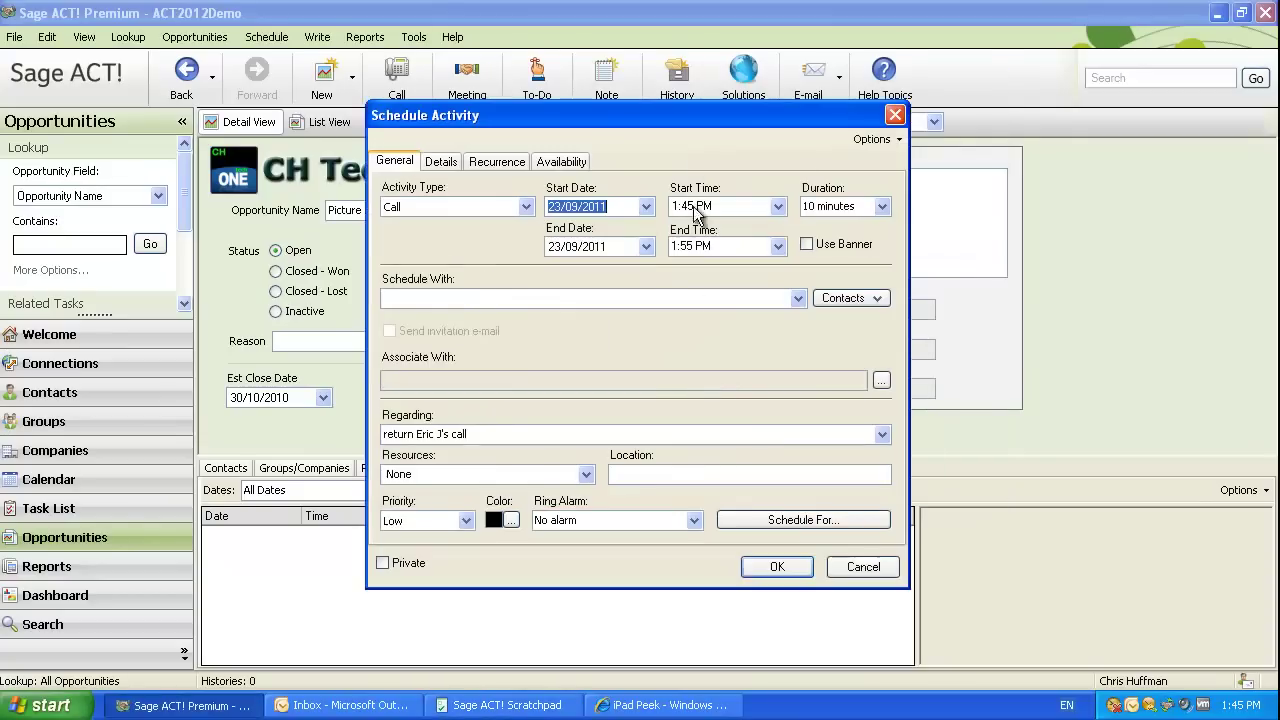
Schedule the 10-minute return call with the Green Plastics contact for 23/09/2011, 1:45 PM, then minimize ACT!
left_click(498, 434)
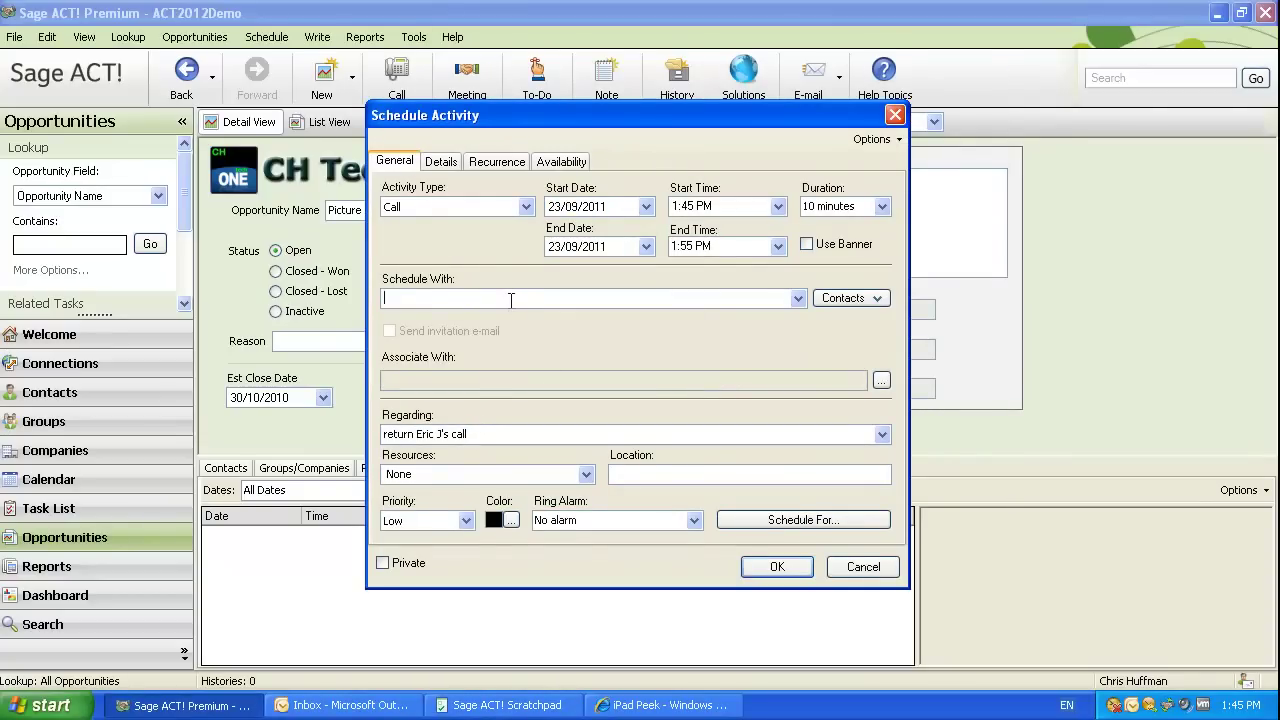
key("Tab")
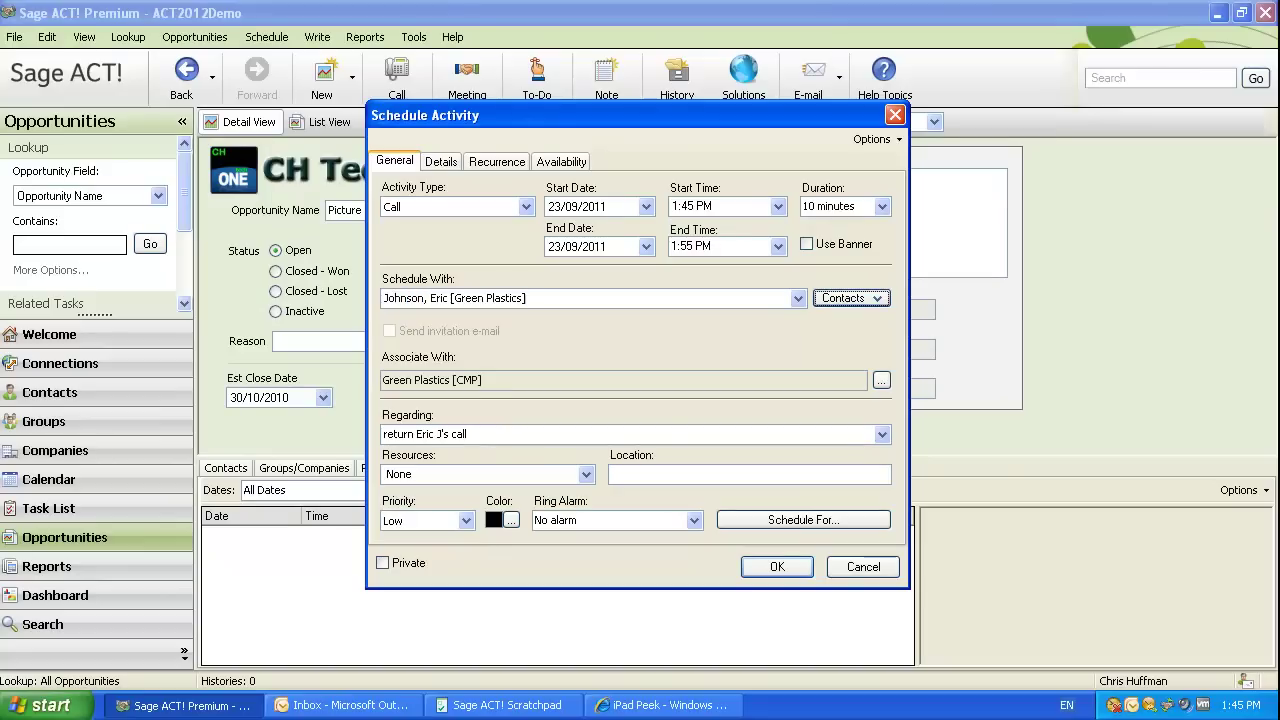
left_click(781, 568)
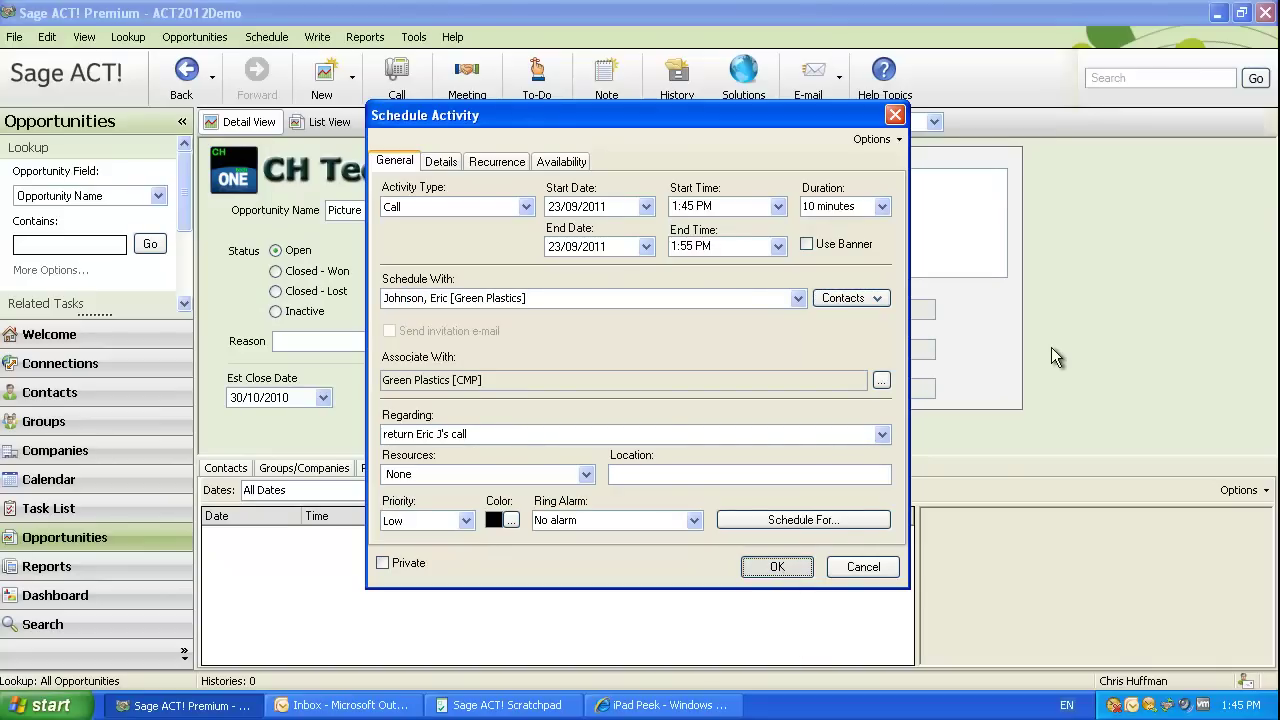
key("Return")
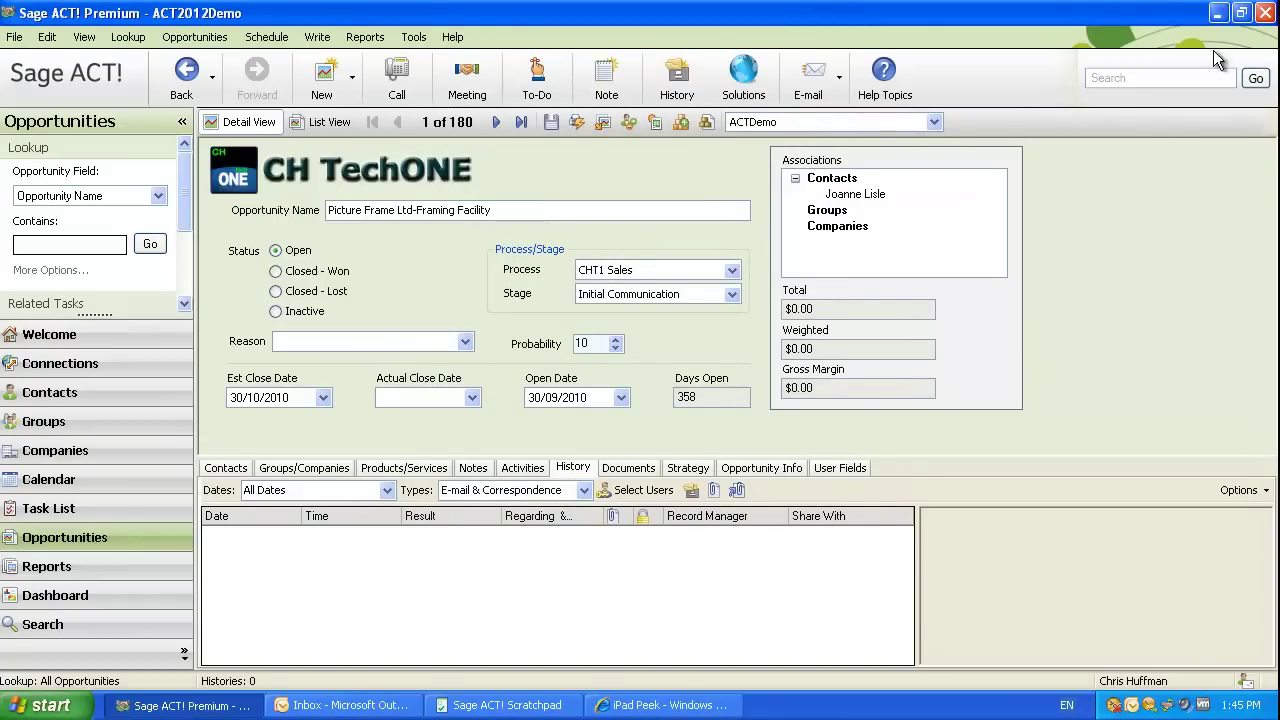
left_click(1216, 14)
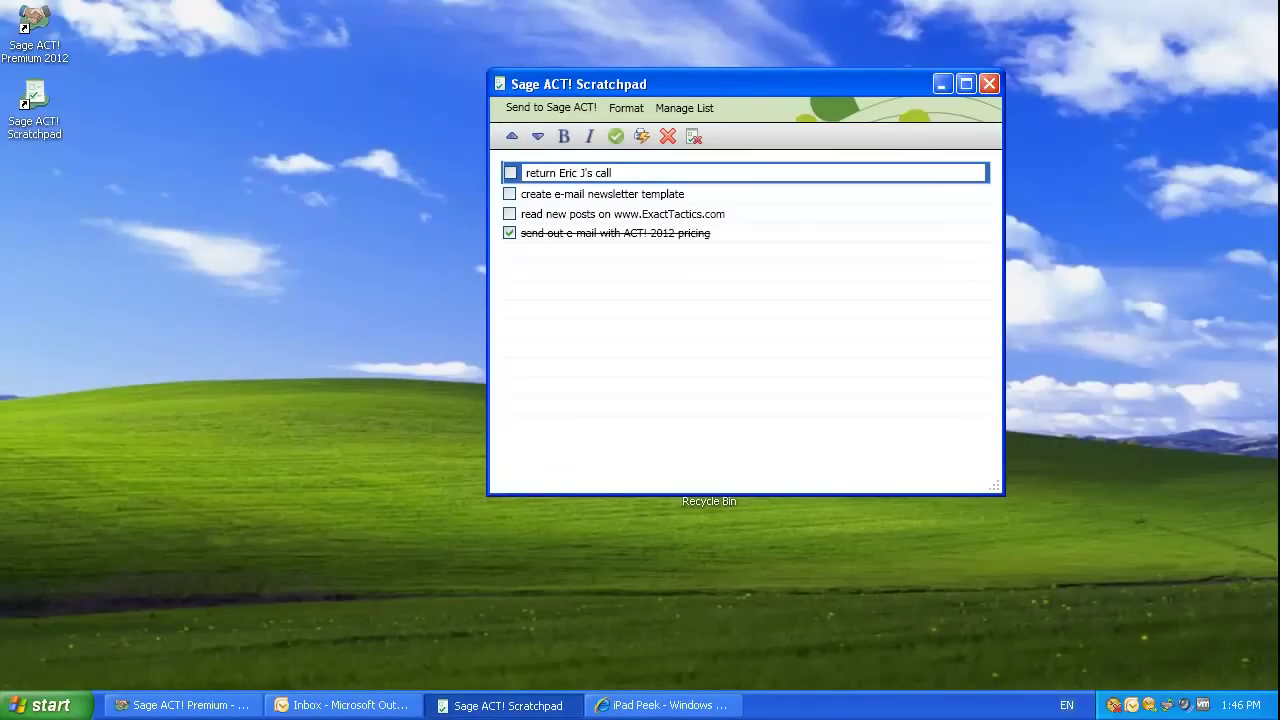
Restore the Sage ACT! Premium window showing the AVB Enterprises CEO's contact record.
left_click(218, 706)
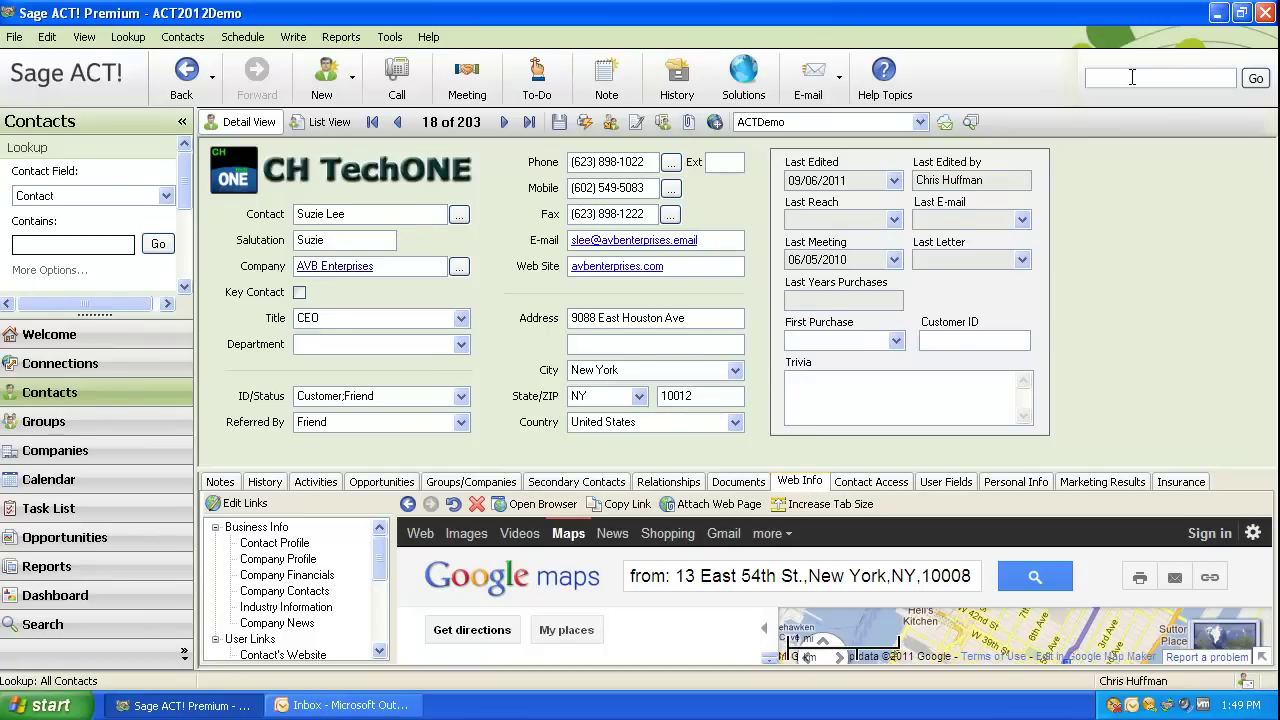
Run a Universal Search for 'JavaScript' to find the matching resume attachments.
type("JavaScript")
key("Return")
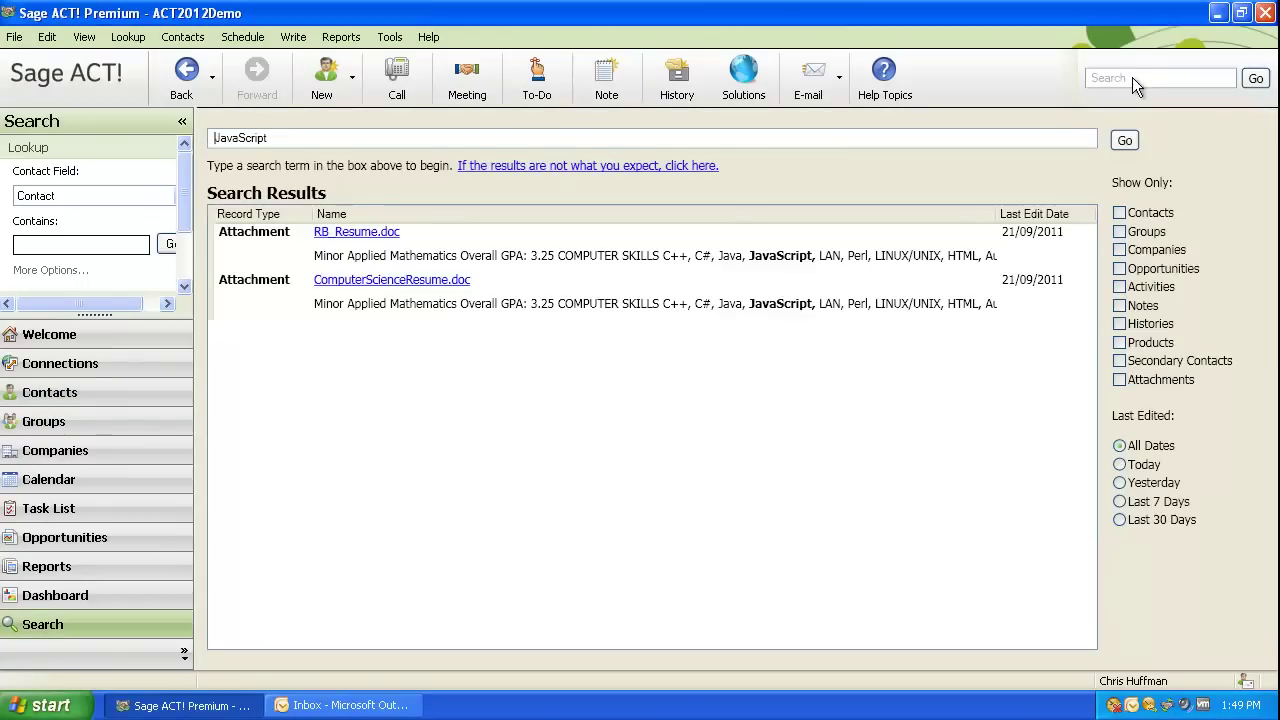